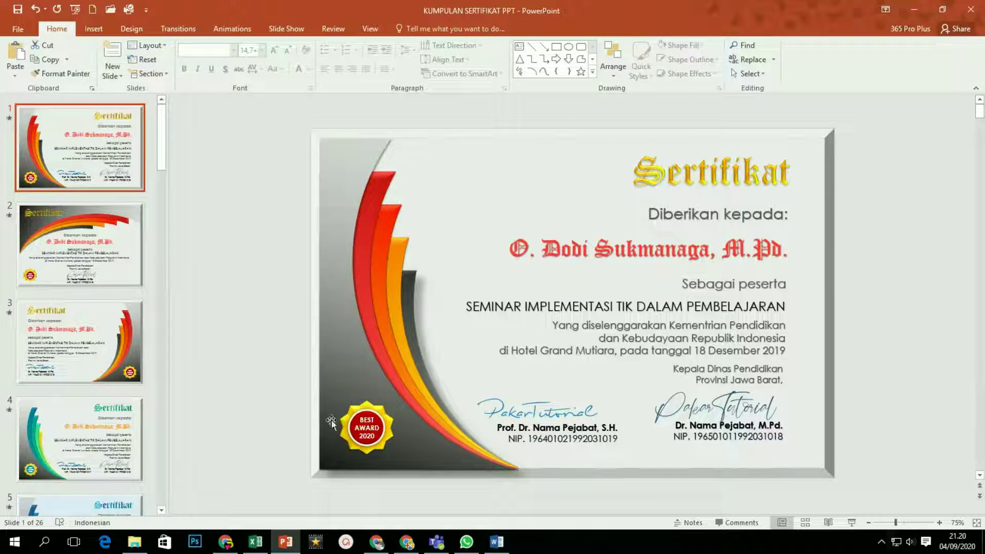
Start the KUMPULAN SERTIFIKAT PPT slide show from the current slide.
{"action": "left_click", "coordinate": [851, 522]}
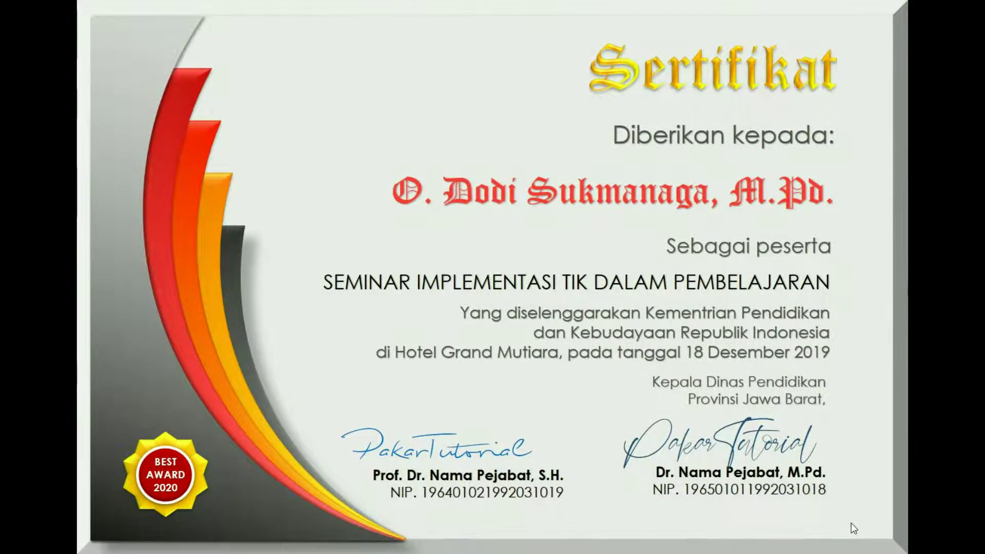
Advance to the next certificate slide in the show.
{"action": "left_click", "coordinate": [851, 522]}
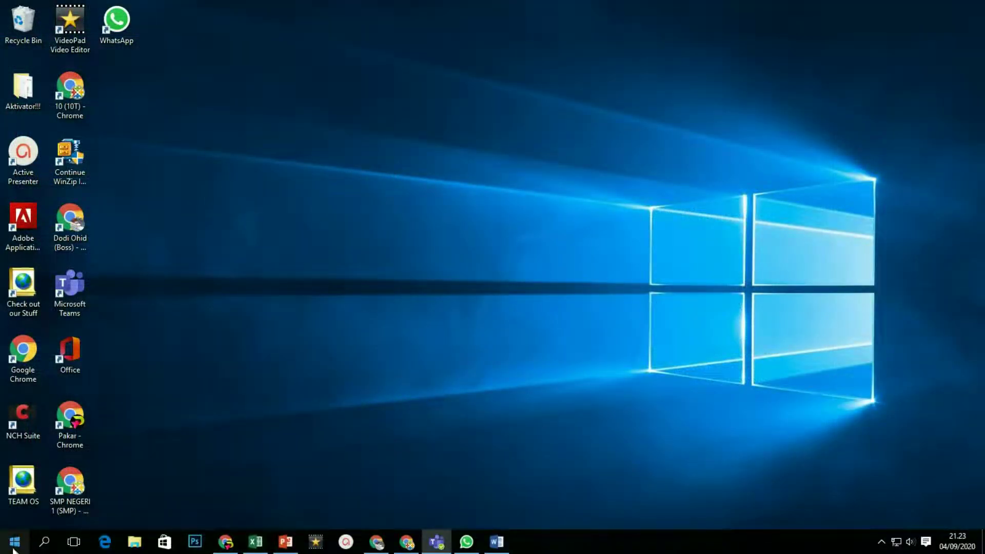
Open the Start menu and scroll the program list toward PowerPoint.
{"action": "left_click", "coordinate": [15, 547]}
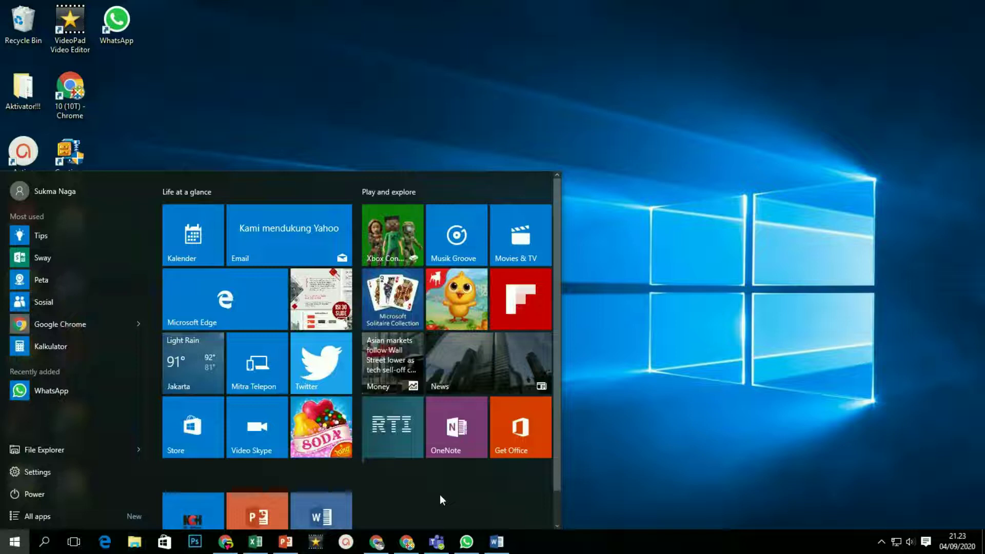
{"action": "scroll", "coordinate": [439, 494], "scroll_direction": "down", "scroll_amount": 1}
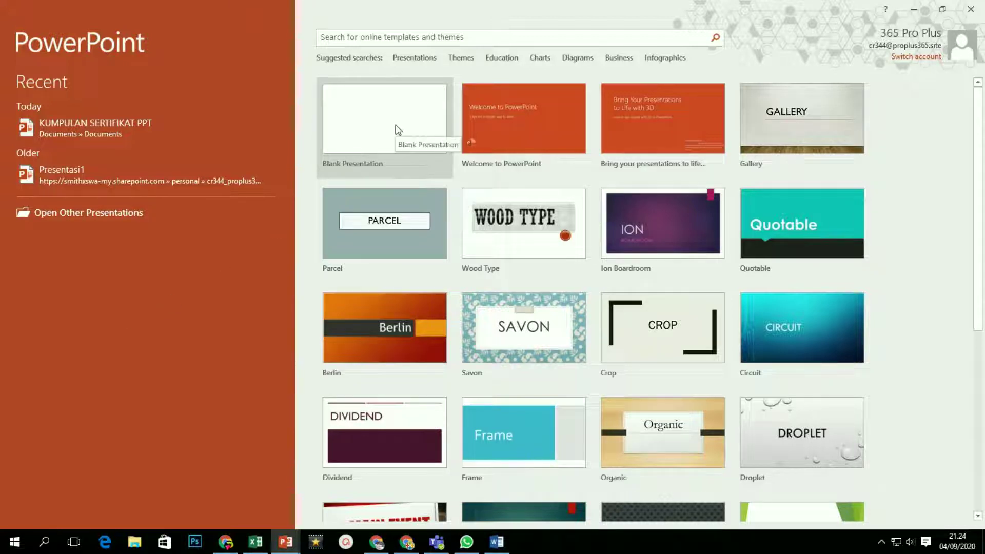
Create a blank presentation and delete its title and subtitle placeholders.
{"action": "left_click", "coordinate": [378, 116]}
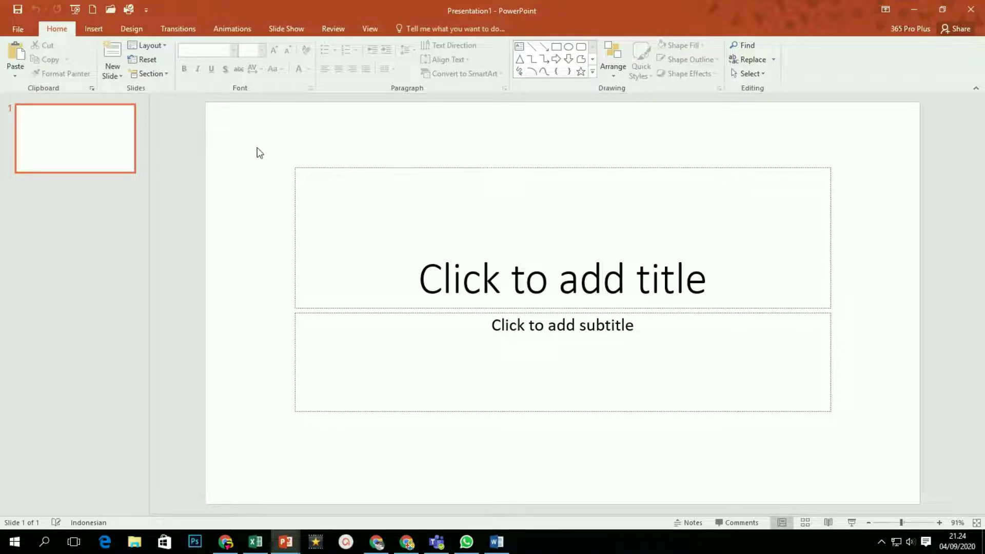
{"action": "mouse_move", "coordinate": [252, 143]}
{"action": "left_mouse_down"}
{"action": "mouse_move", "coordinate": [845, 162]}
{"action": "mouse_move", "coordinate": [864, 441]}
{"action": "left_mouse_up"}
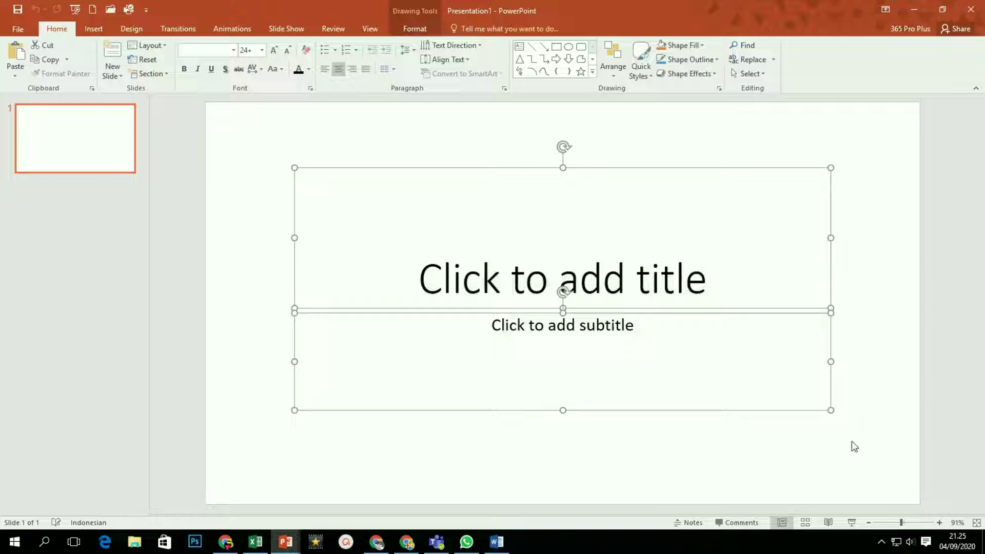
{"action": "key", "text": "Delete"}
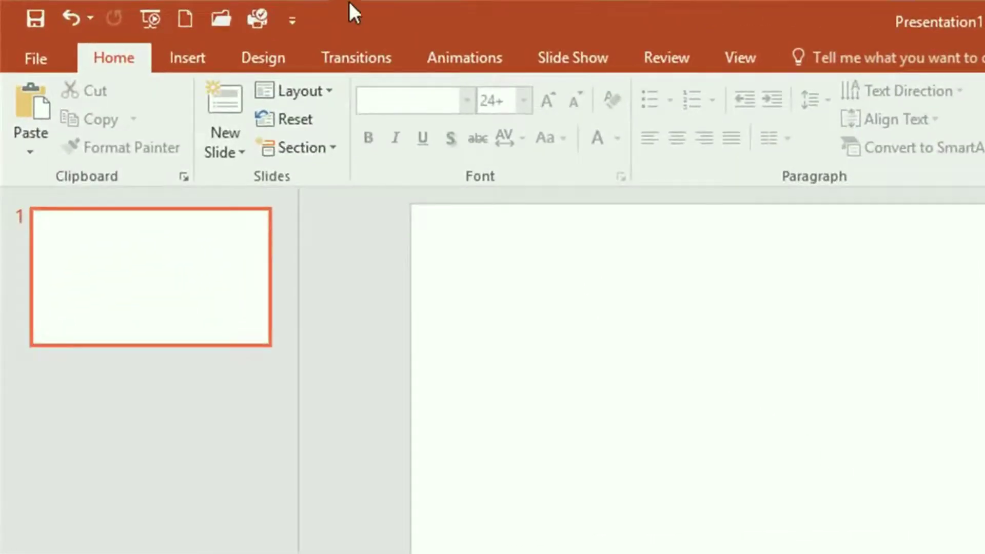
{"action": "left_click", "coordinate": [274, 57]}
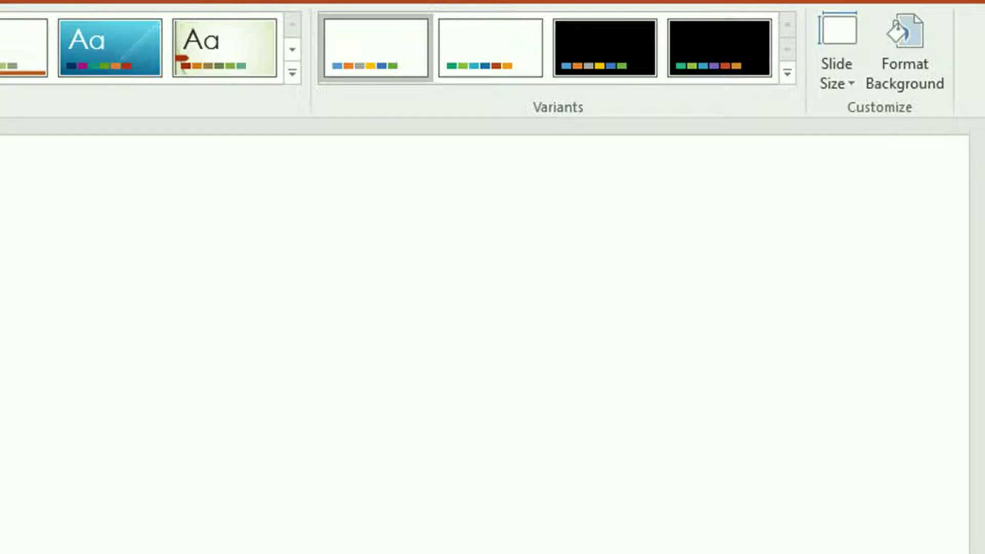
Set a custom 30 × 20 cm slide size, choosing Ensure Fit.
{"action": "left_click", "coordinate": [851, 81]}
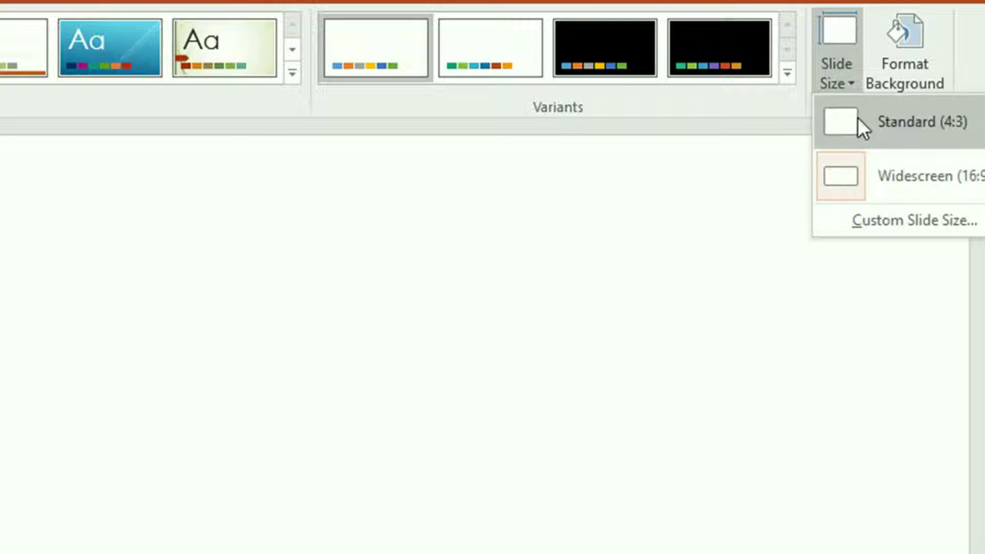
{"action": "left_click", "coordinate": [892, 219]}
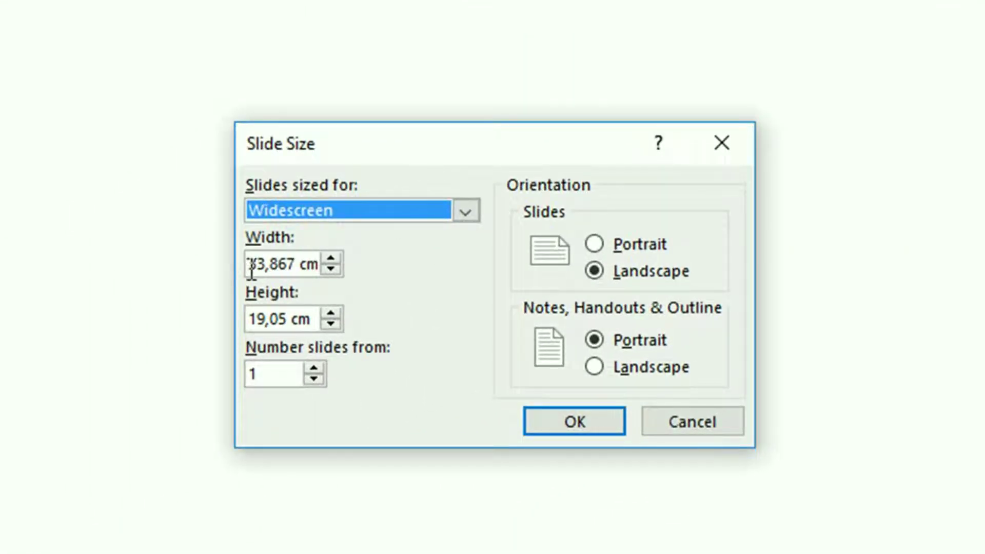
{"action": "mouse_move", "coordinate": [284, 264]}
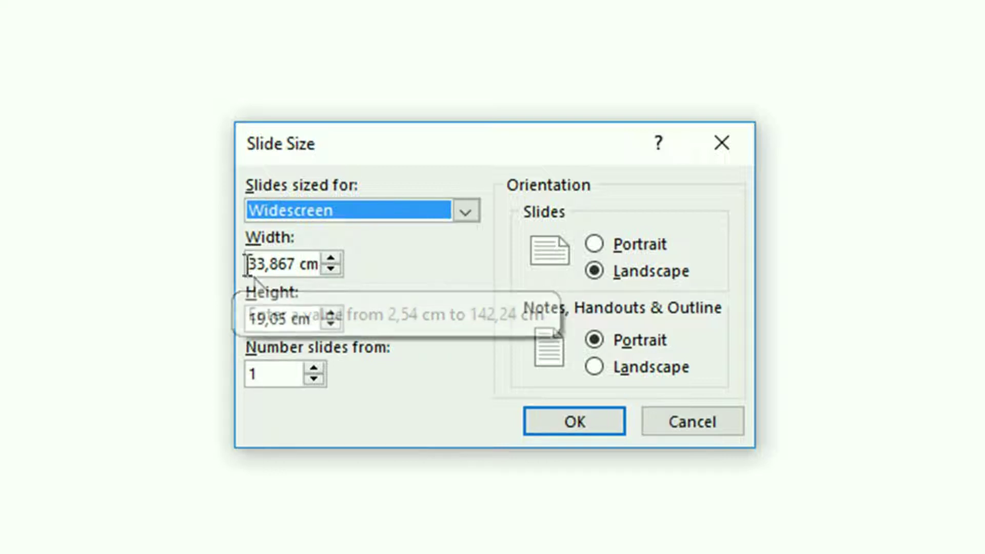
{"action": "left_click_drag", "start_coordinate": [250, 265], "coordinate": [332, 264]}
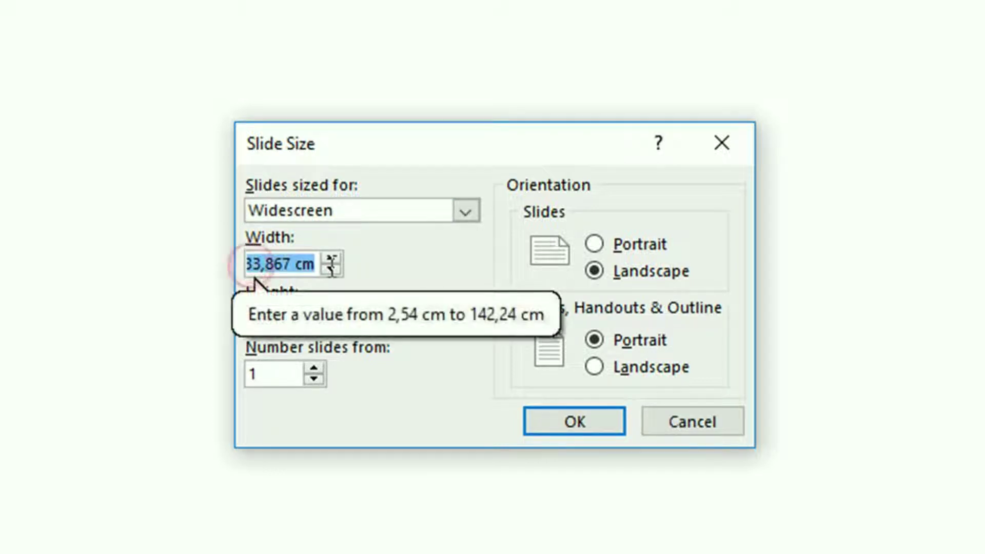
{"action": "type", "text": "30"}
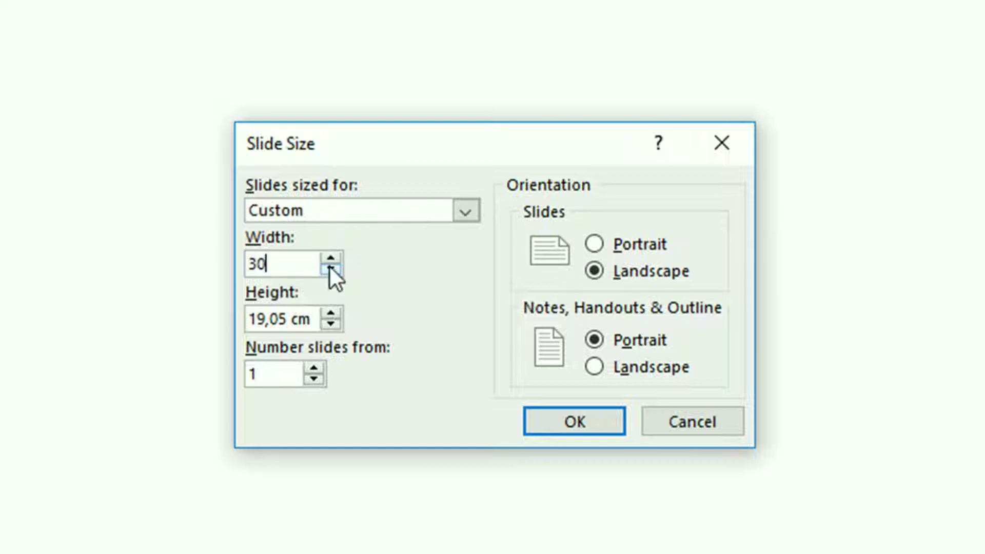
{"action": "left_click_drag", "start_coordinate": [251, 319], "coordinate": [348, 319]}
{"action": "type", "text": "20"}
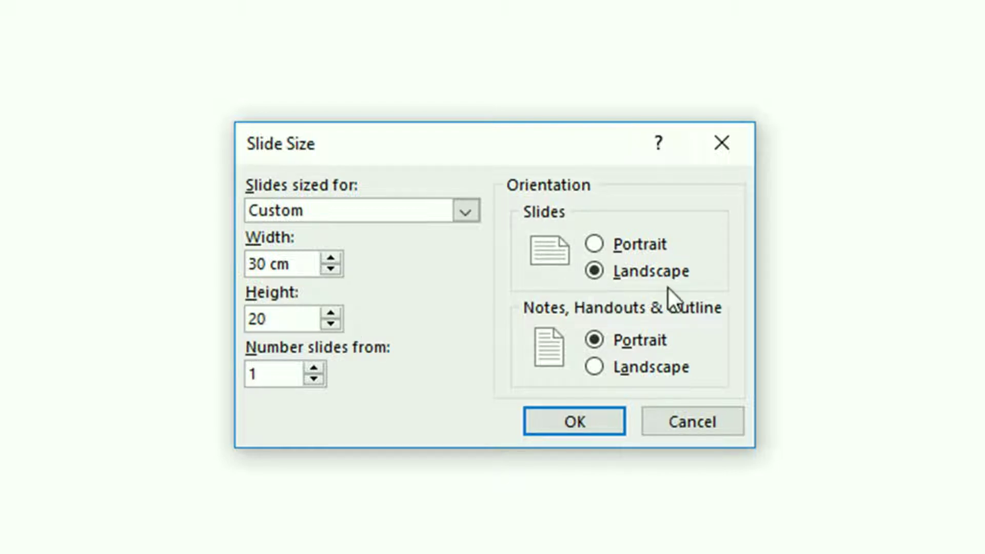
{"action": "left_click", "coordinate": [570, 420]}
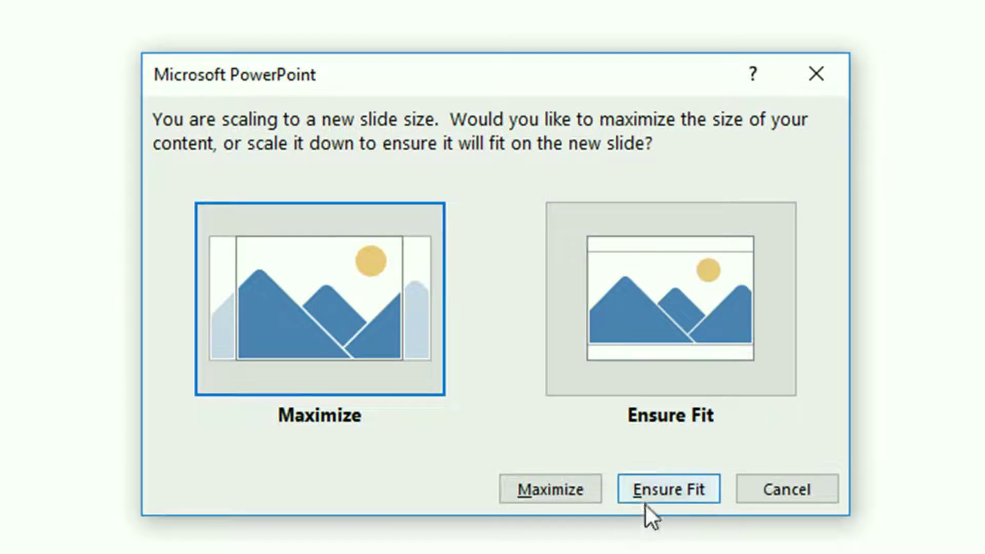
{"action": "left_click", "coordinate": [658, 492]}
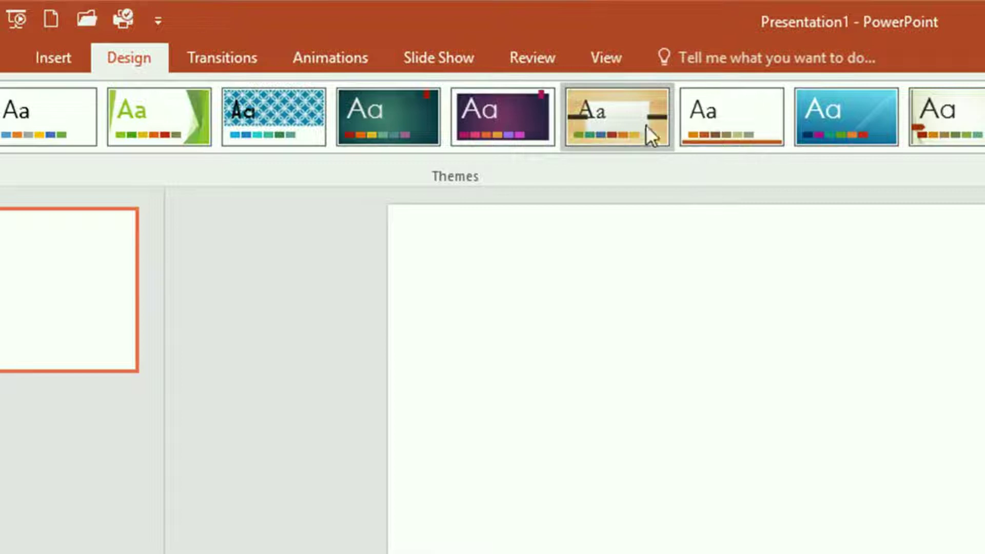
Turn on the slide's centre guides and rulers from the View tab.
{"action": "left_click", "coordinate": [604, 58]}
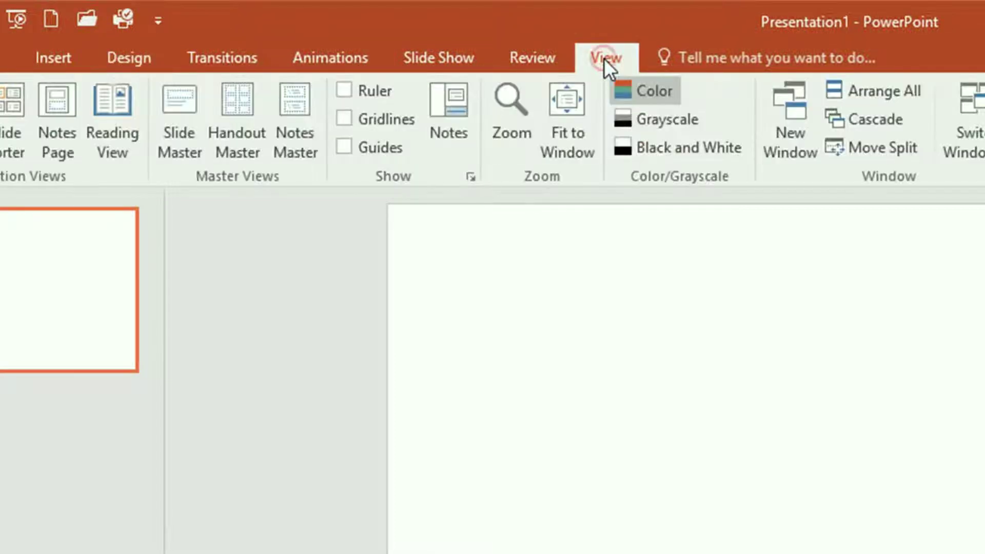
{"action": "left_click", "coordinate": [344, 148]}
{"action": "left_click", "coordinate": [348, 93]}
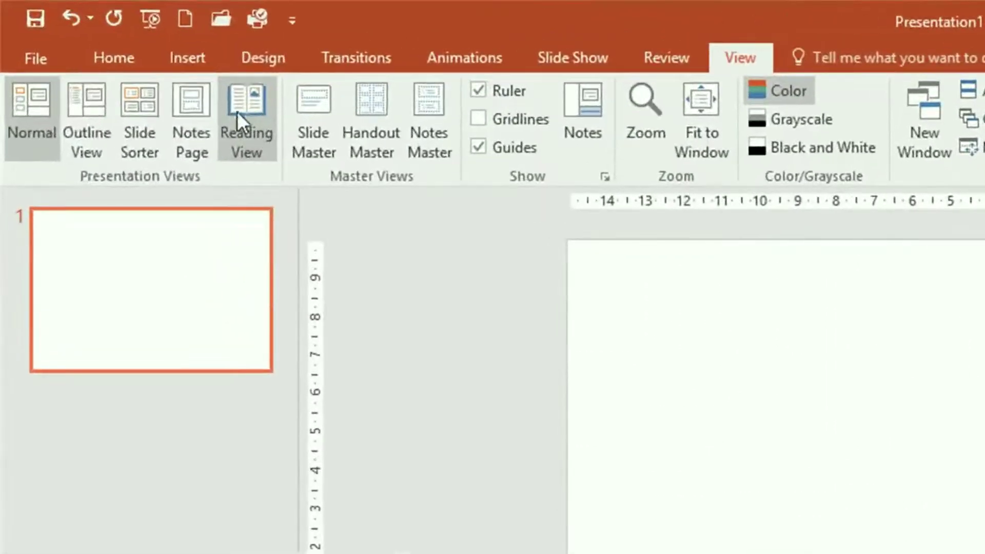
{"action": "left_click", "coordinate": [193, 62]}
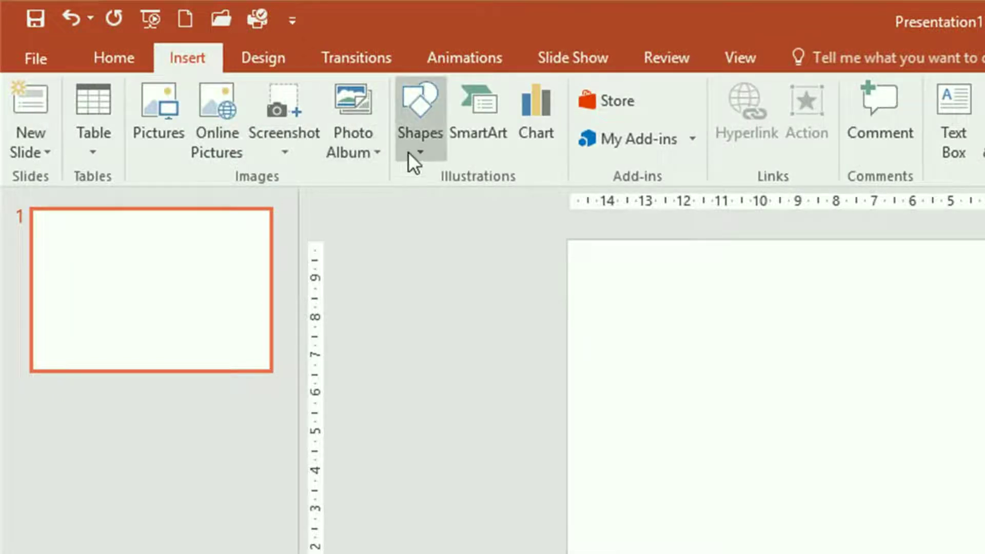
Draw a rectangle just right of the vertical centre guide, above the horizontal centre.
{"action": "left_click", "coordinate": [426, 151]}
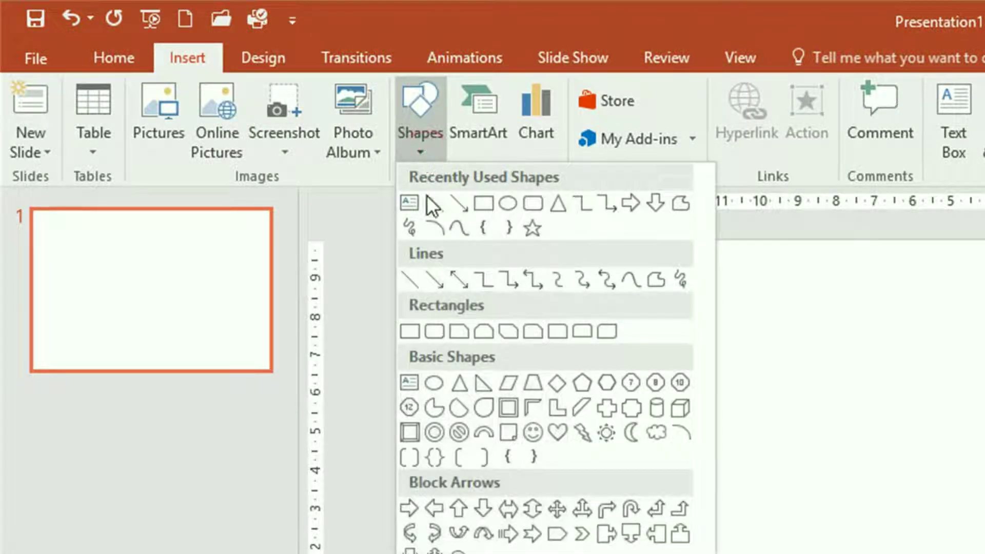
{"action": "left_click", "coordinate": [410, 332]}
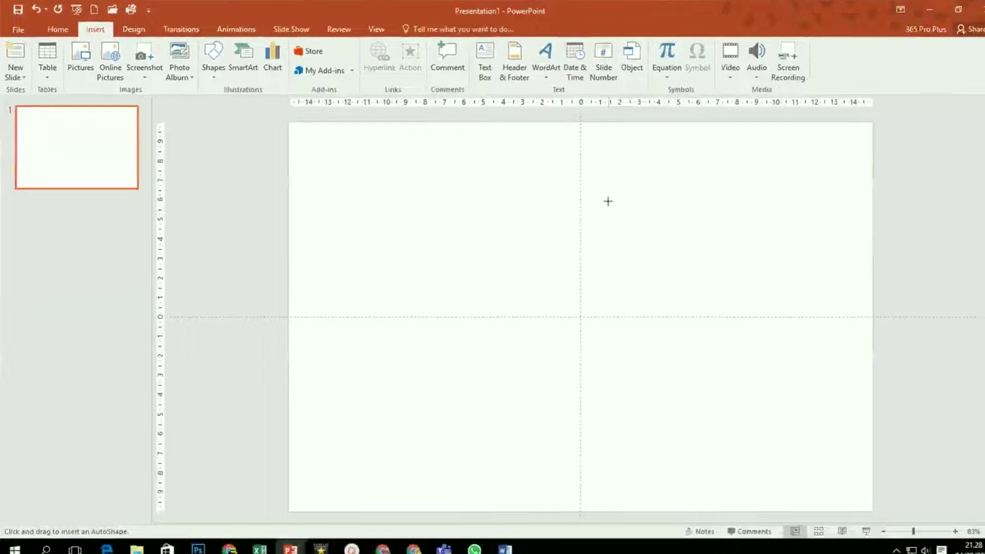
{"action": "mouse_move", "coordinate": [591, 151]}
{"action": "left_mouse_down"}
{"action": "mouse_move", "coordinate": [733, 276]}
{"action": "mouse_move", "coordinate": [765, 344]}
{"action": "left_mouse_up"}
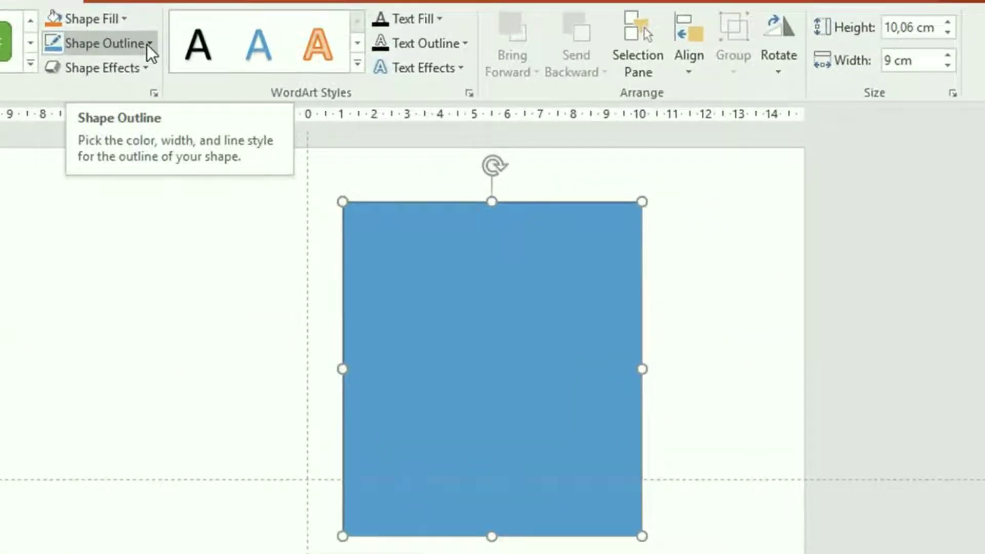
Remove the rectangle's outline and resize it to a 12 × 12 cm square.
{"action": "left_click", "coordinate": [146, 44]}
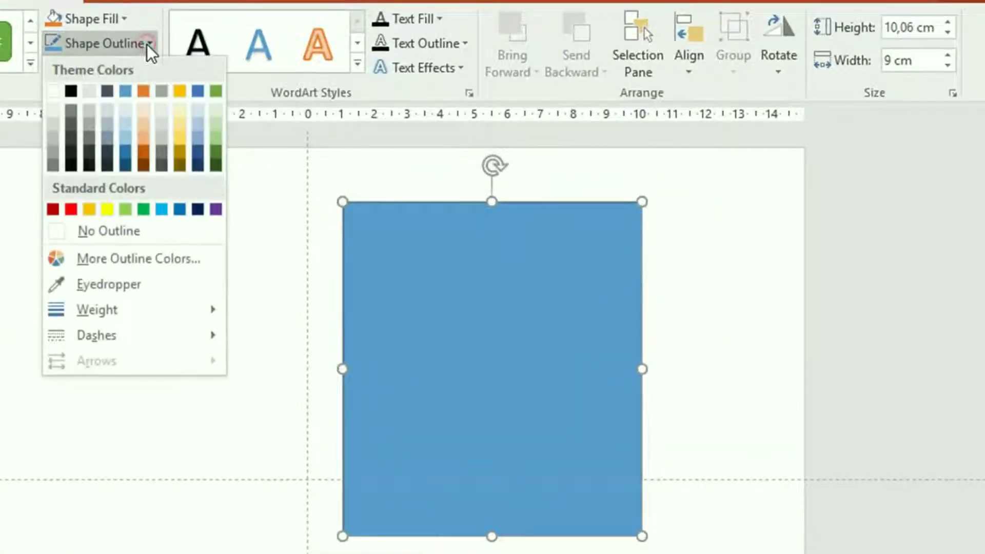
{"action": "left_click", "coordinate": [109, 231]}
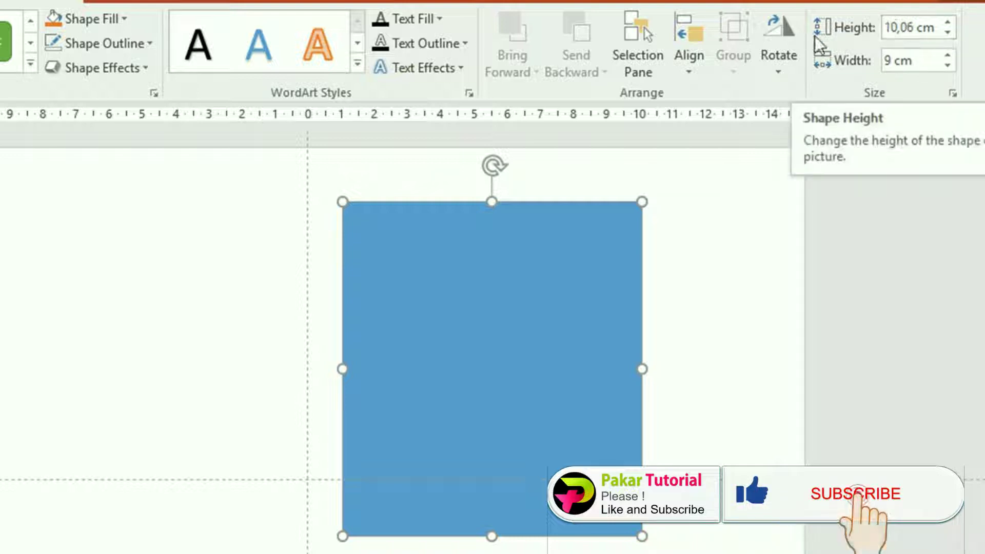
{"action": "left_click", "coordinate": [909, 34]}
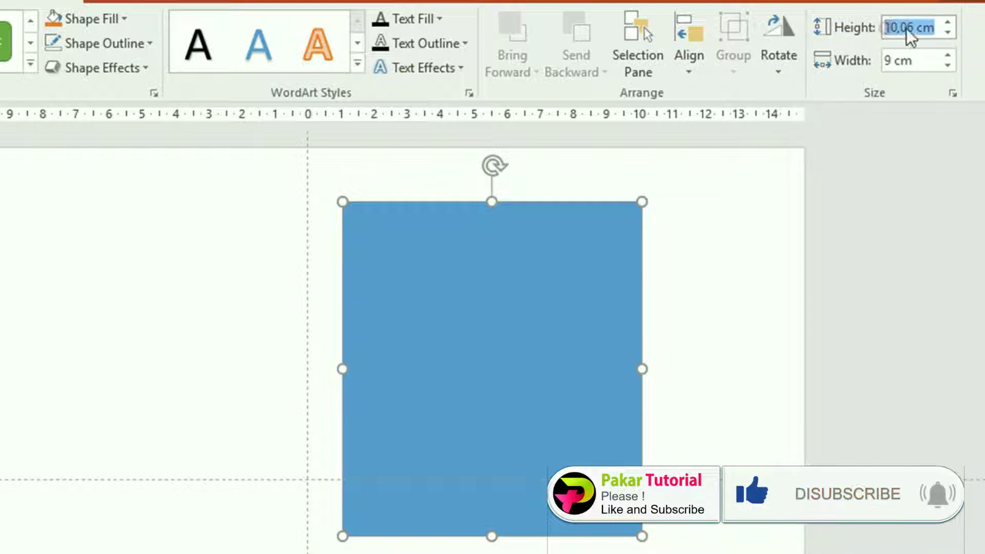
{"action": "type", "text": "12"}
{"action": "key", "text": "Tab"}
{"action": "key", "text": "BackSpace"}
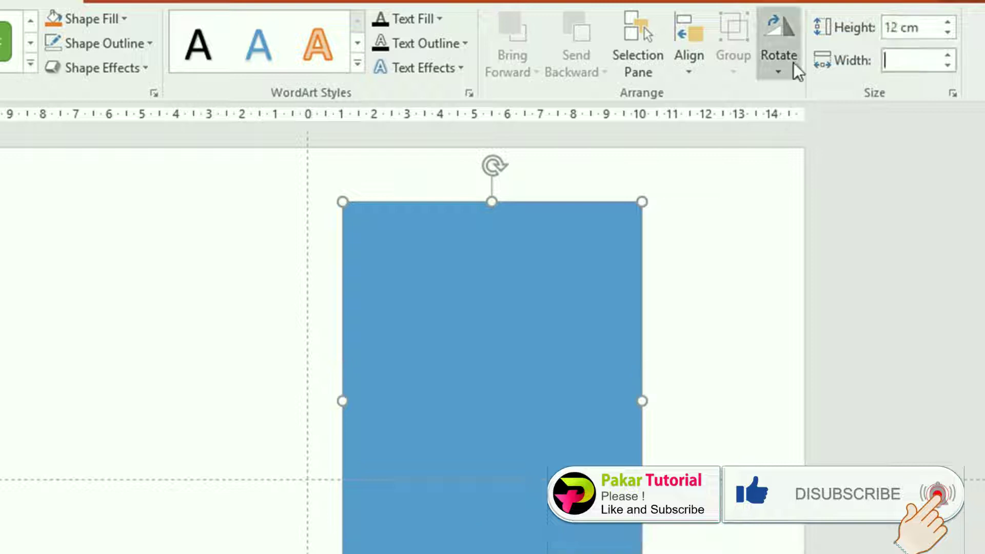
{"action": "type", "text": "12"}
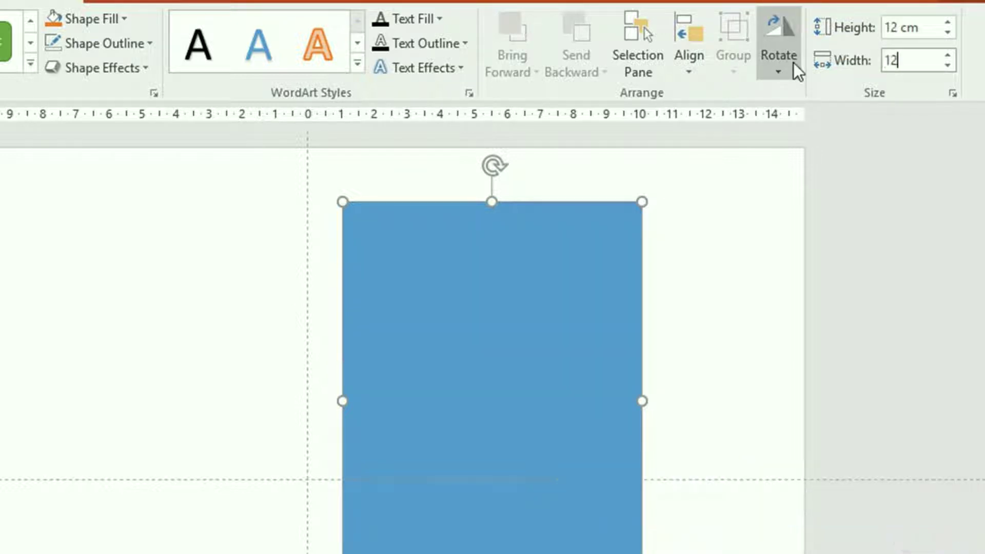
{"action": "key", "text": "Return"}
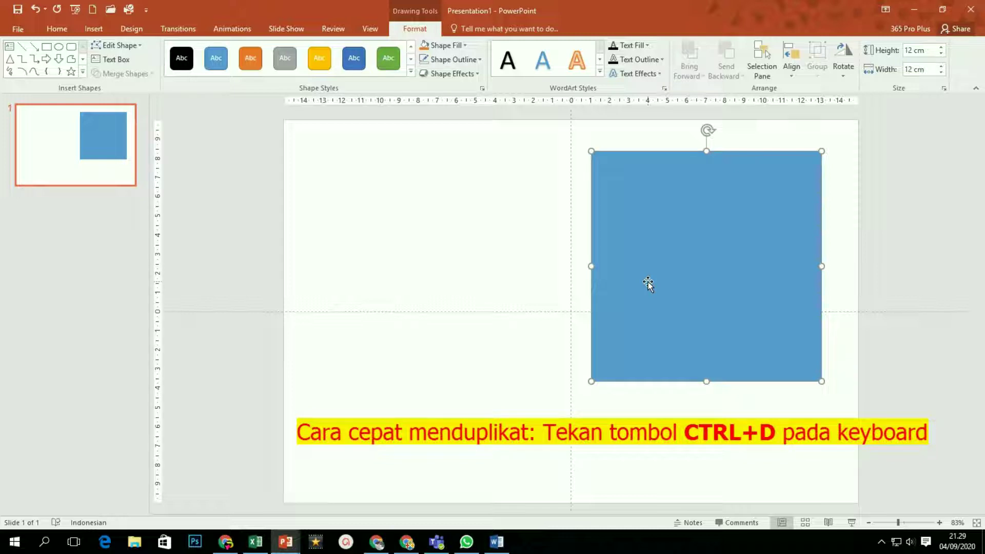
Duplicate the blue square as a red copy 14 cm tall, then duplicate the red one.
{"action": "key", "text": "ctrl+d"}
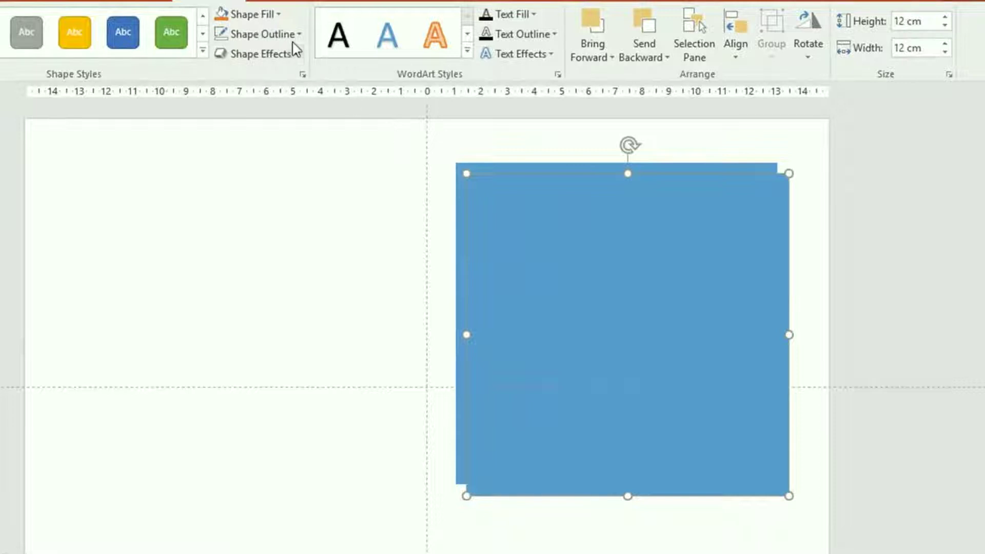
{"action": "left_click", "coordinate": [275, 13]}
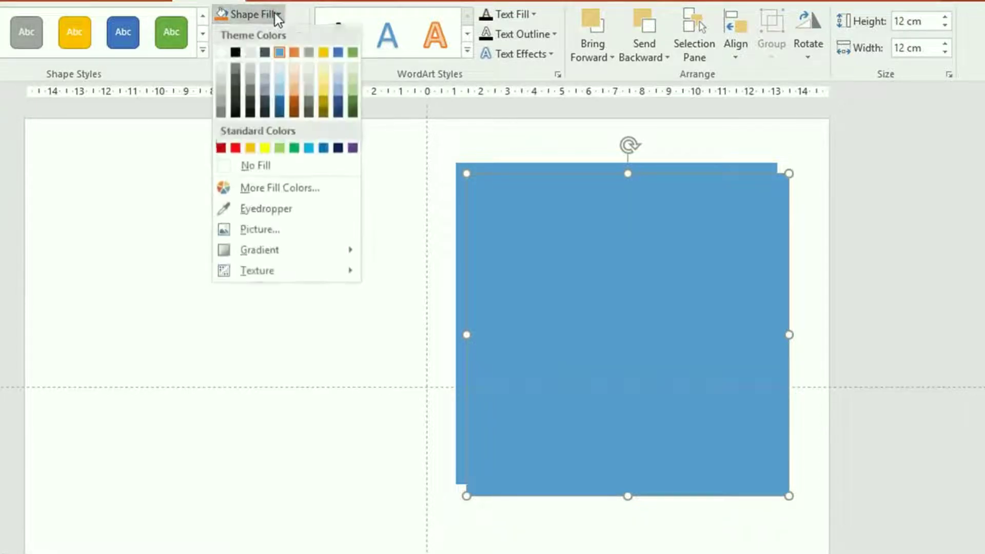
{"action": "left_click", "coordinate": [236, 148]}
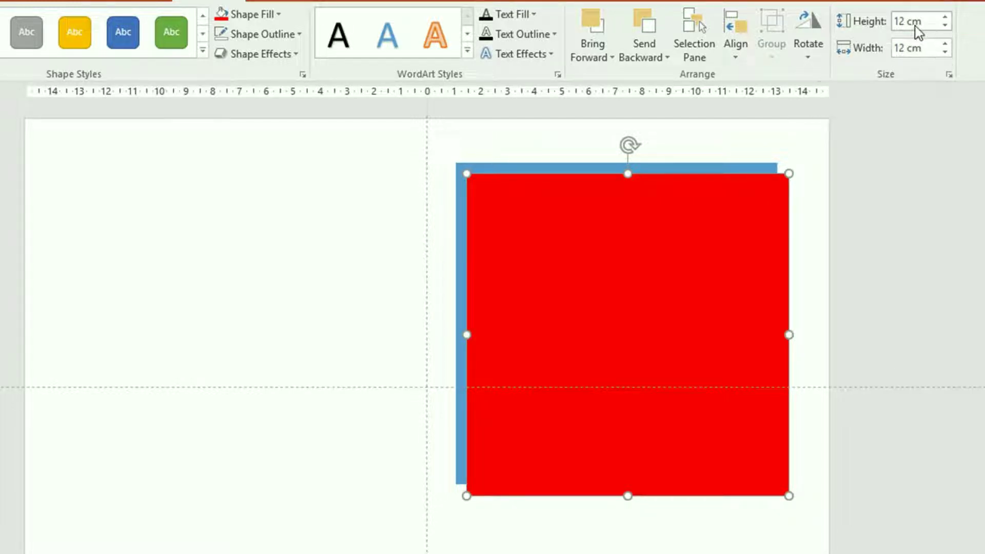
{"action": "left_click", "coordinate": [923, 22]}
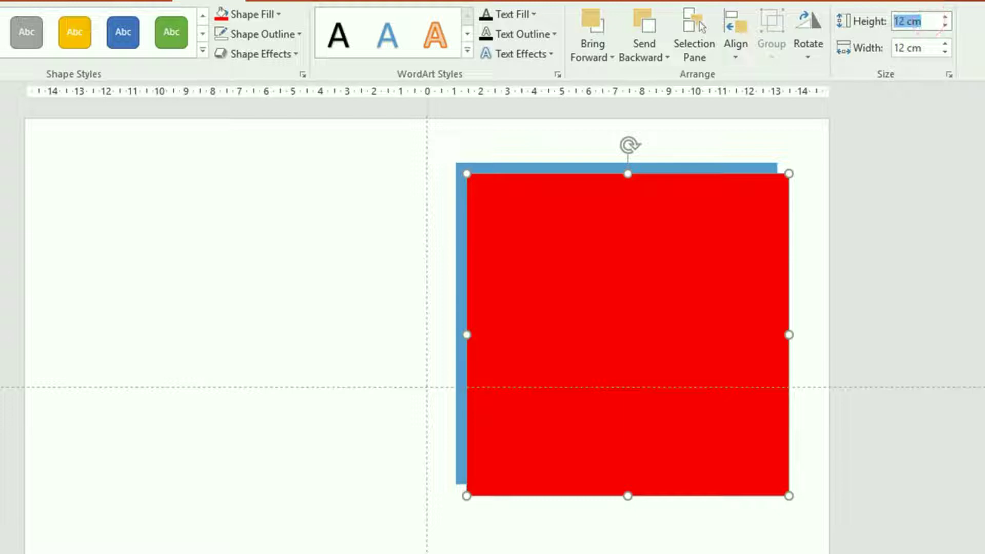
{"action": "type", "text": "14"}
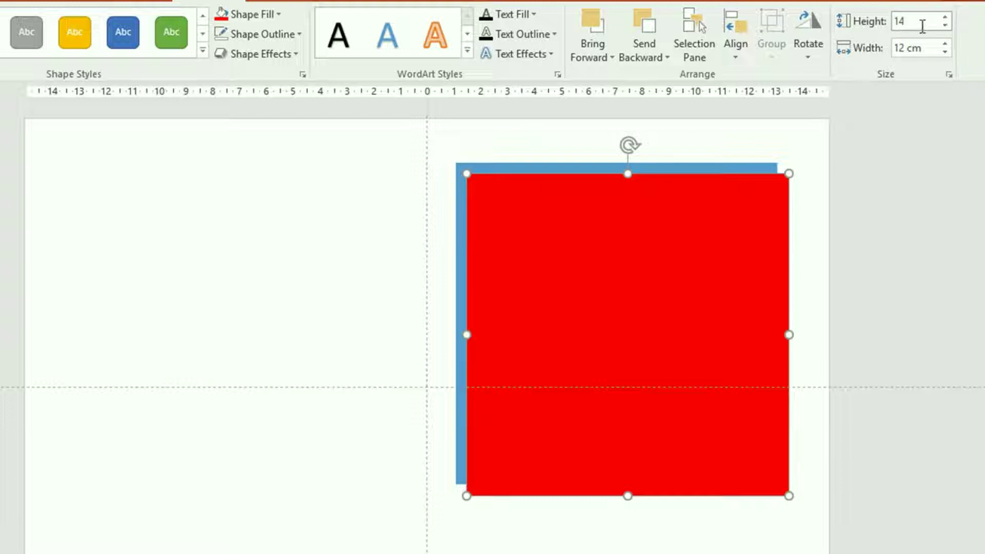
{"action": "key", "text": "Return"}
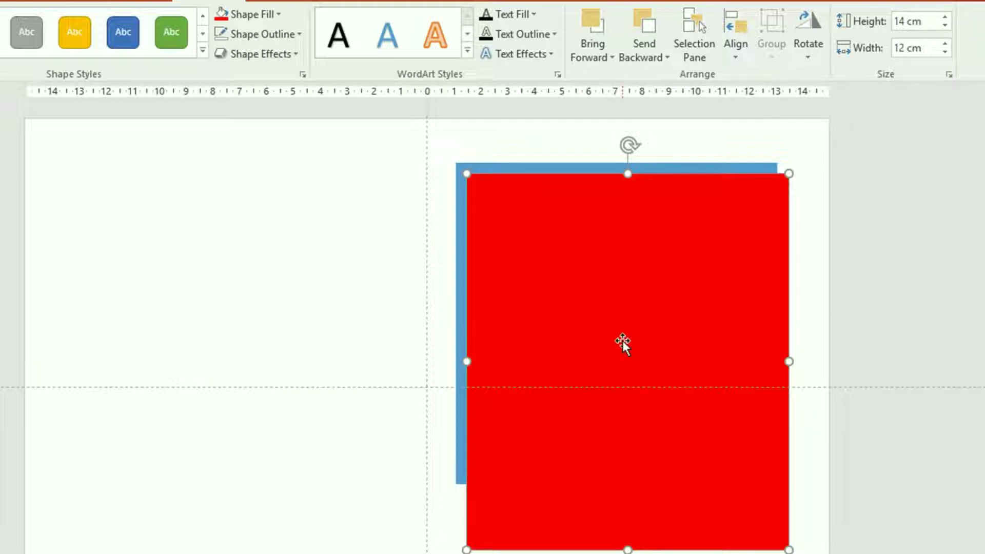
{"action": "key", "text": "ctrl+d"}
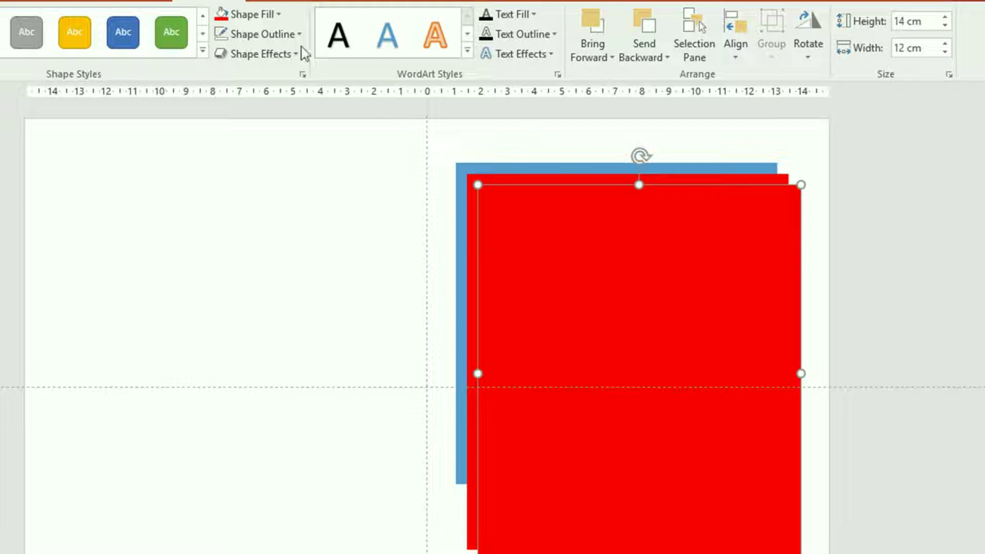
Recolour the duplicate gold and set its height to 16 cm.
{"action": "left_click", "coordinate": [281, 15]}
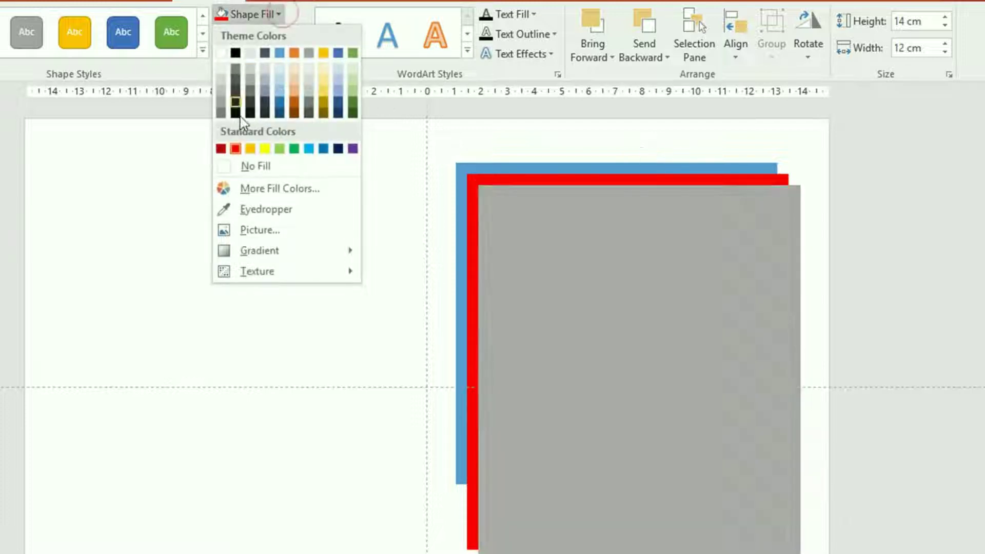
{"action": "left_click", "coordinate": [249, 149]}
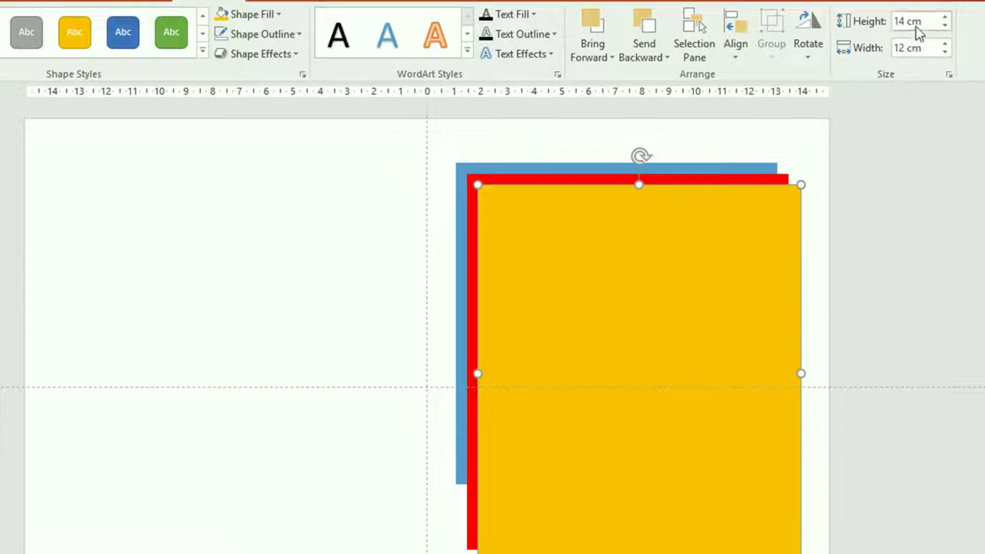
{"action": "left_click", "coordinate": [930, 21]}
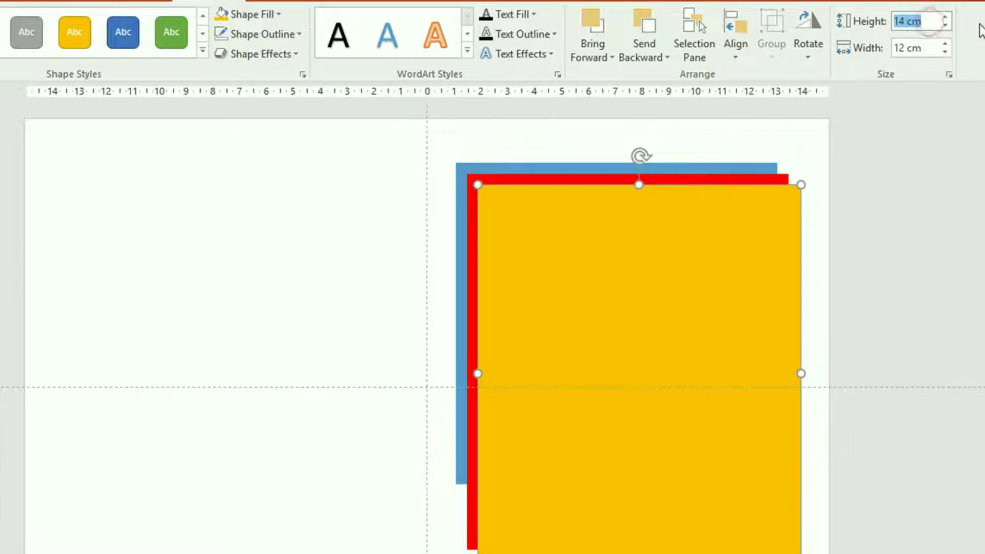
{"action": "type", "text": "16"}
{"action": "key", "text": "Return"}
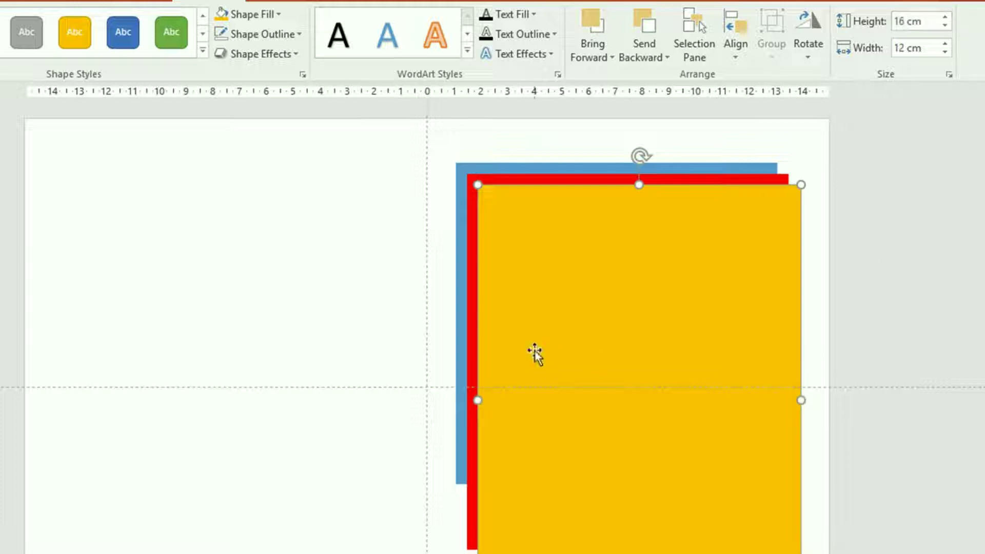
Duplicate the gold rectangle as a light yellow copy 18 cm tall.
{"action": "key", "text": "ctrl+d"}
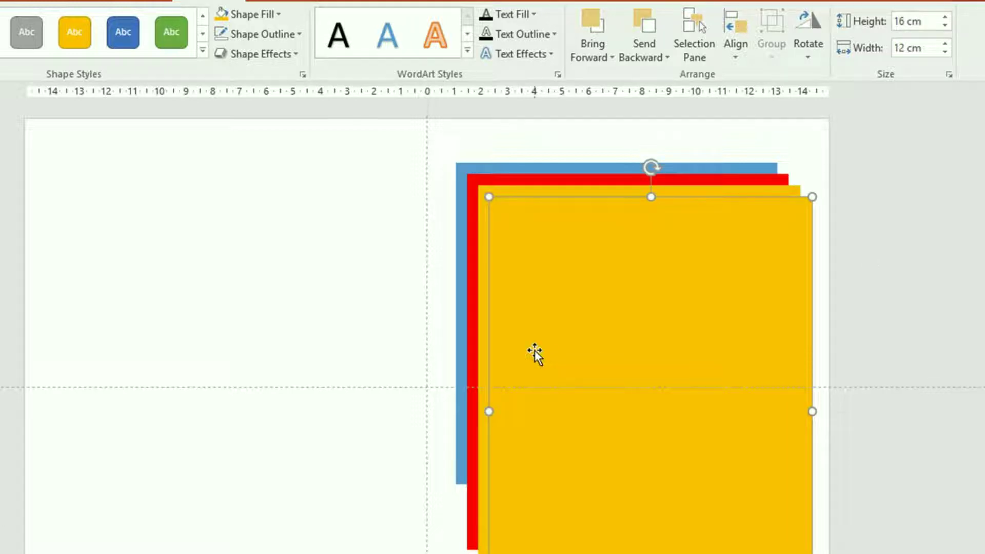
{"action": "left_click", "coordinate": [281, 17]}
{"action": "left_click", "coordinate": [326, 80]}
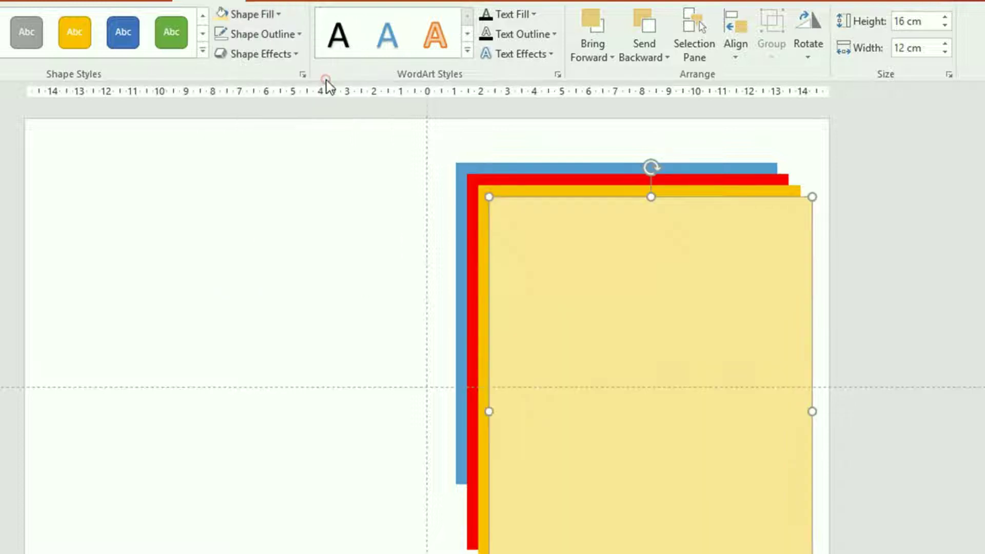
{"action": "left_click", "coordinate": [932, 21]}
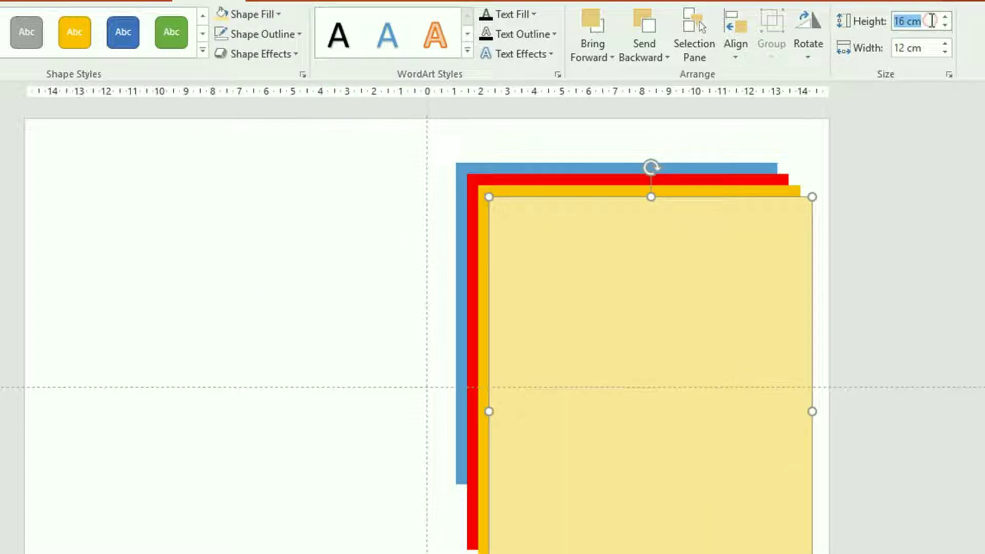
{"action": "type", "text": "18"}
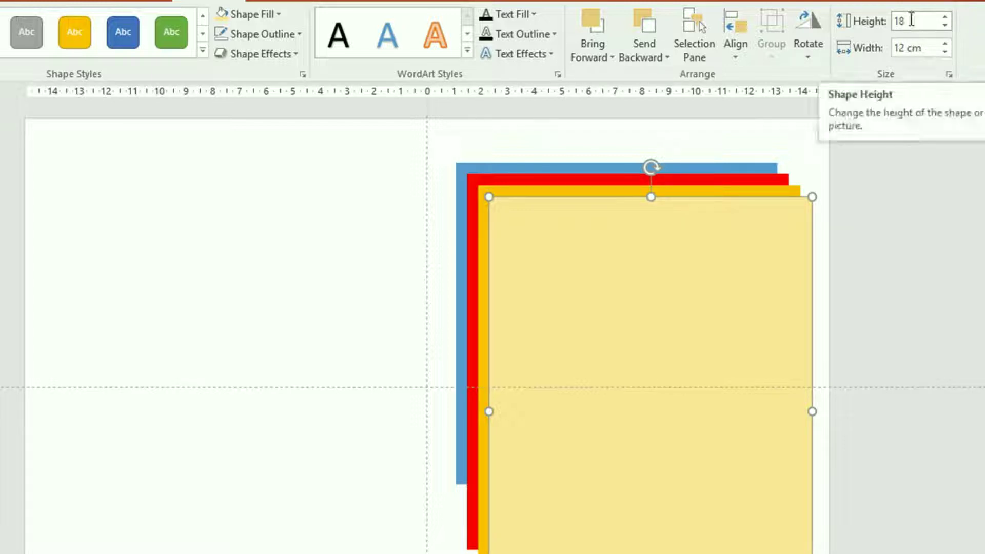
{"action": "key", "text": "Return"}
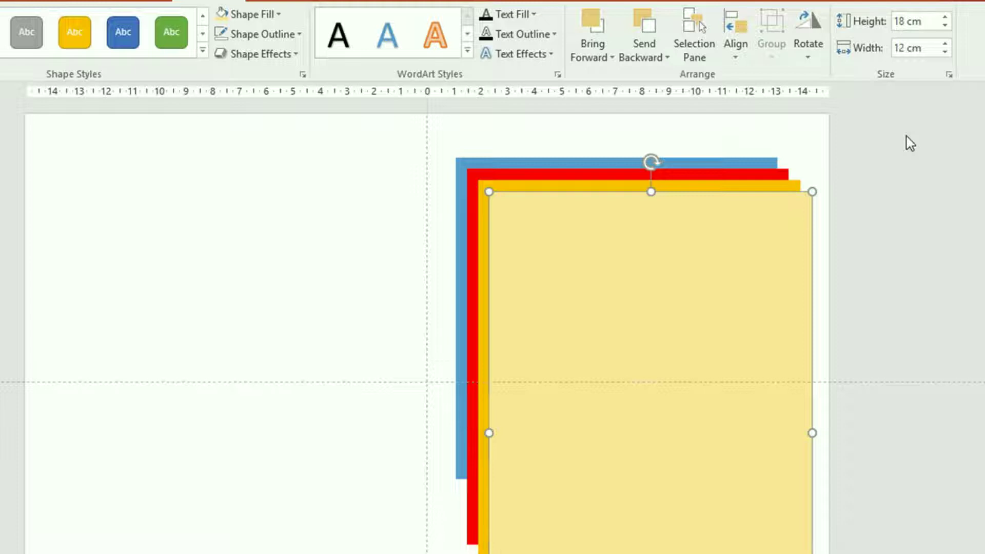
Duplicate the light yellow rectangle as a dark grey copy 20 cm tall.
{"action": "key", "text": "ctrl+d"}
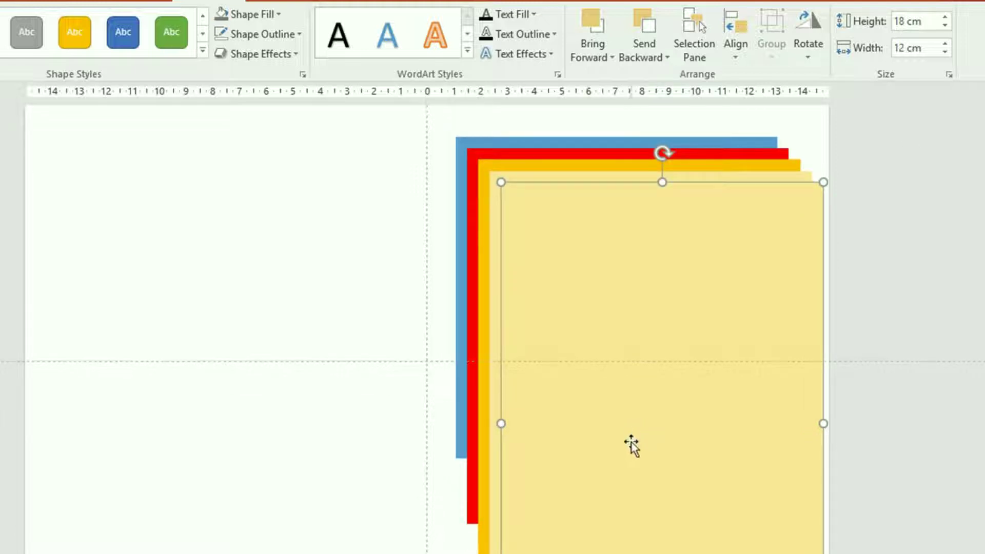
{"action": "left_click", "coordinate": [222, 15]}
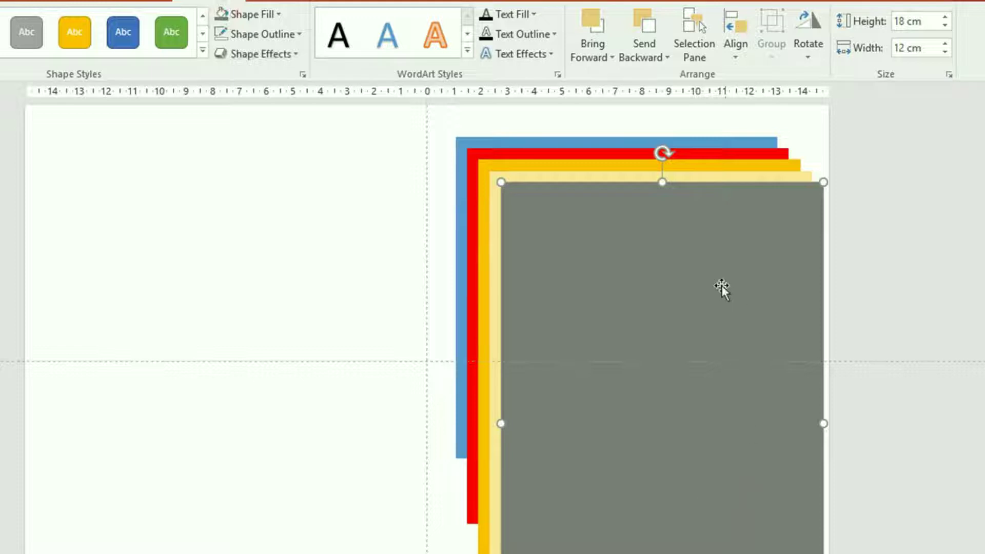
{"action": "type", "text": "20"}
{"action": "left_click", "coordinate": [912, 23]}
{"action": "type", "text": "20"}
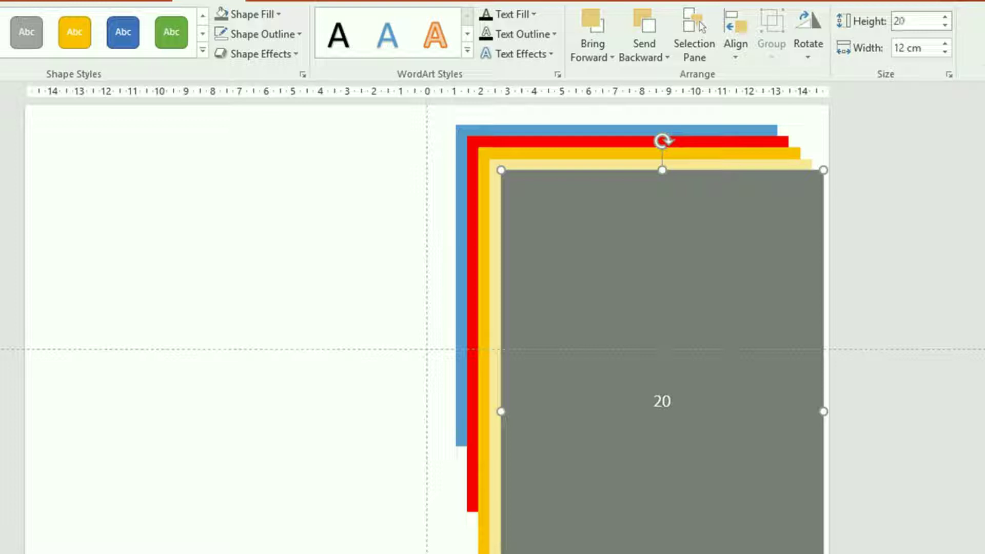
{"action": "key", "text": "Return"}
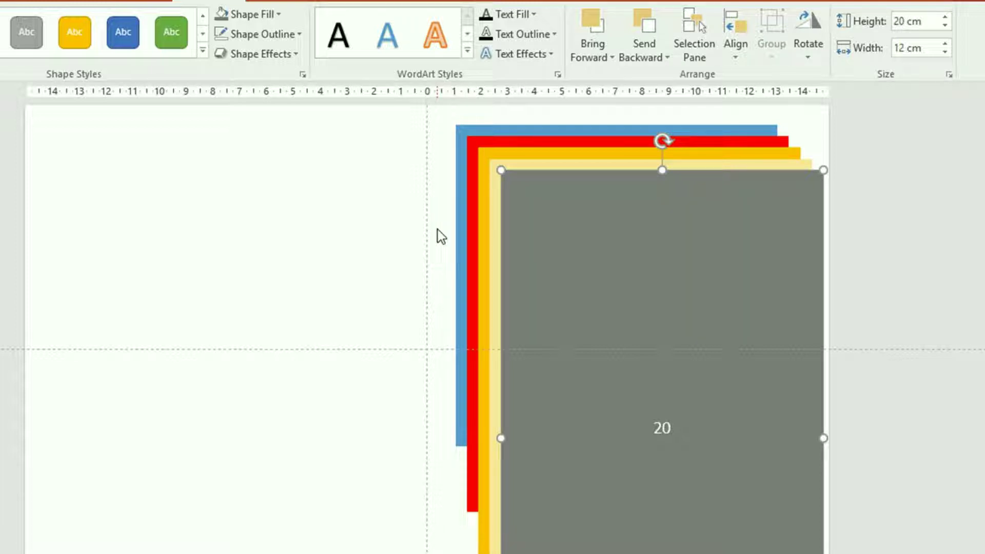
{"action": "scroll", "coordinate": [438, 229], "scroll_direction": "down", "scroll_amount": 1, "text": "ctrl"}
{"action": "scroll", "coordinate": [438, 229], "scroll_direction": "down", "scroll_amount": 1, "text": "ctrl"}
{"action": "scroll", "coordinate": [438, 229], "scroll_direction": "down", "scroll_amount": 1, "text": "ctrl"}
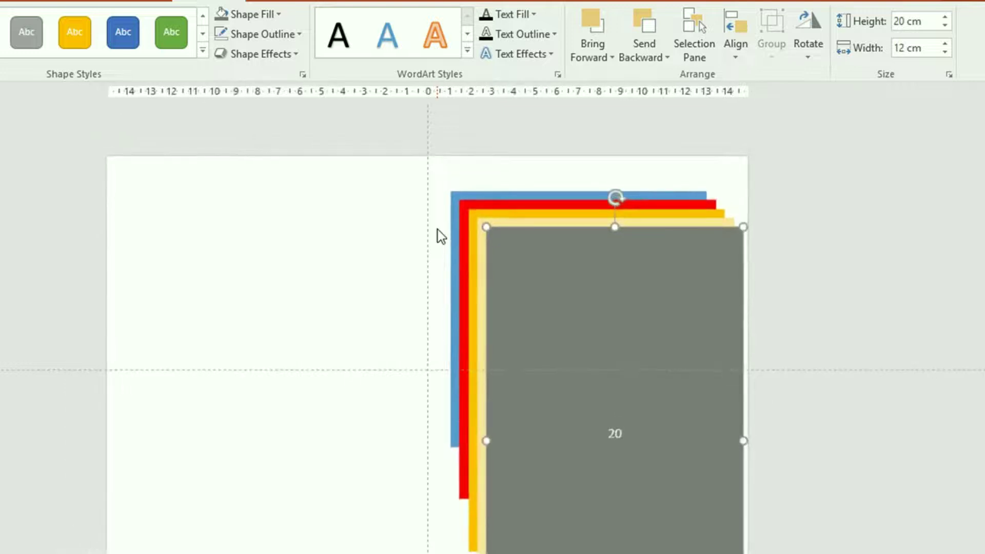
{"action": "scroll", "coordinate": [438, 230], "scroll_direction": "down", "scroll_amount": 1, "text": "ctrl"}
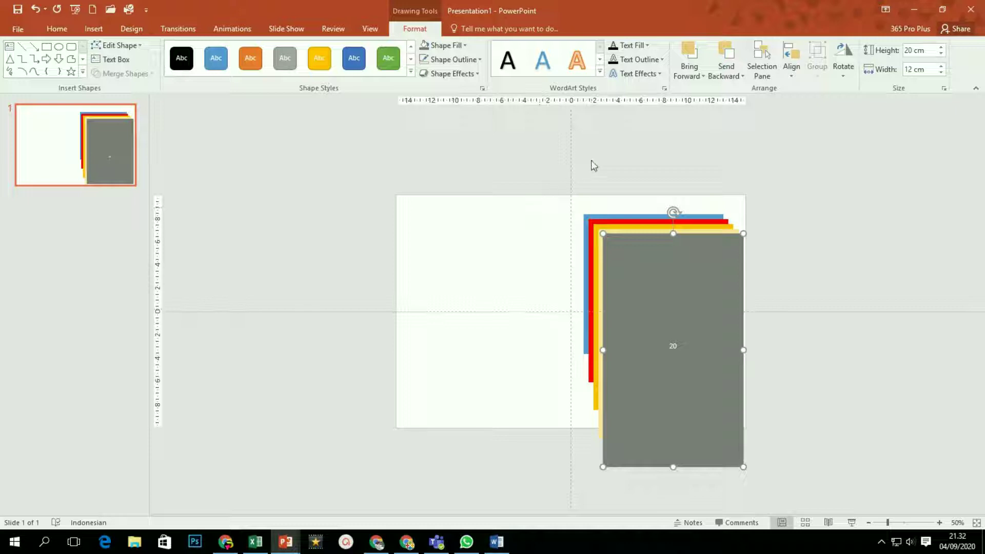
Select all the stacked rectangles and align them by centre and by bottom edge.
{"action": "mouse_move", "coordinate": [545, 151]}
{"action": "left_mouse_down"}
{"action": "mouse_move", "coordinate": [837, 319]}
{"action": "mouse_move", "coordinate": [839, 513]}
{"action": "left_mouse_up"}
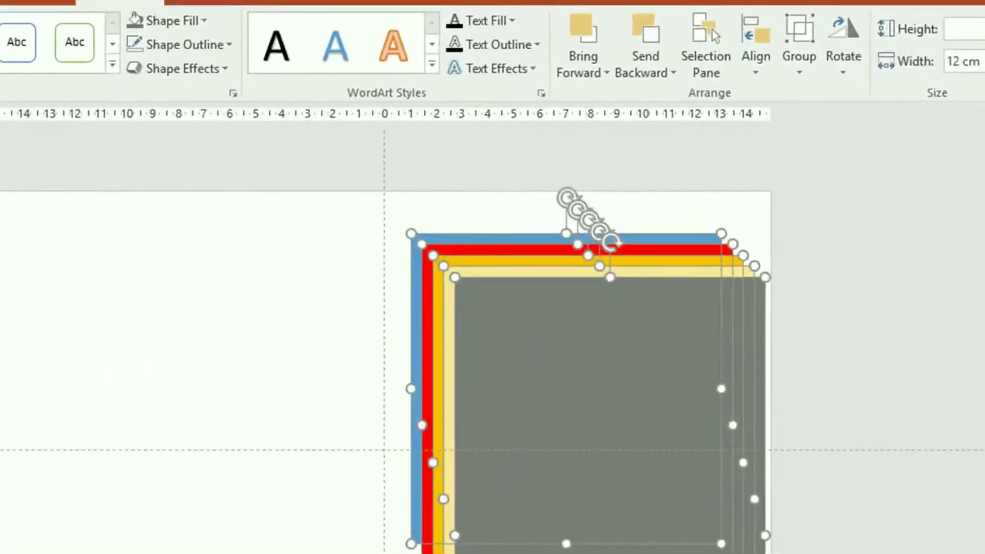
{"action": "left_click", "coordinate": [754, 73]}
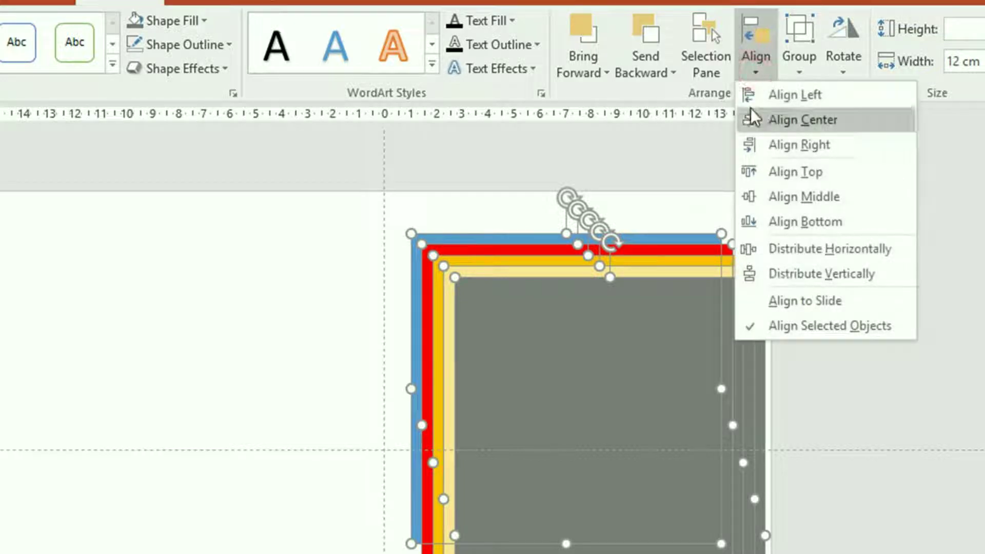
{"action": "left_click", "coordinate": [805, 96]}
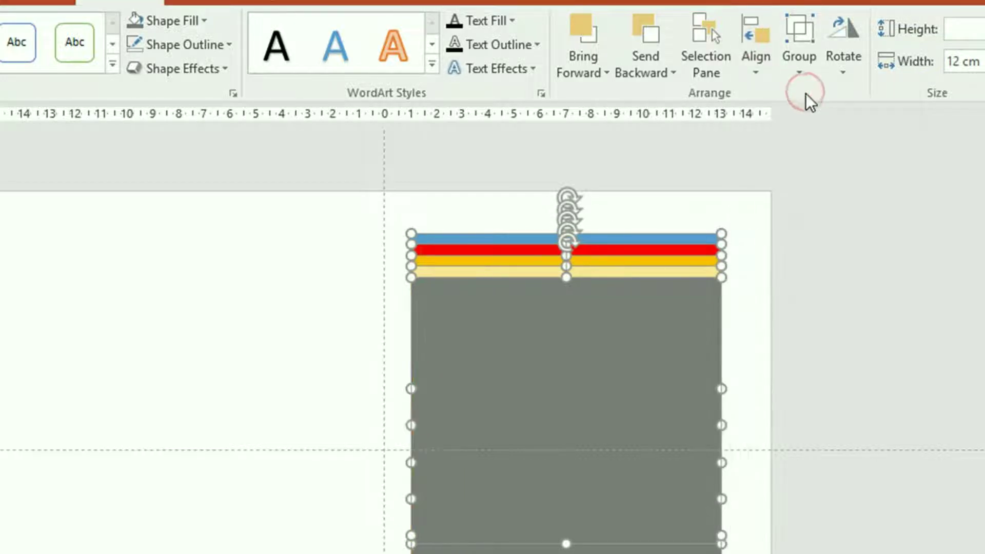
{"action": "left_click", "coordinate": [765, 72]}
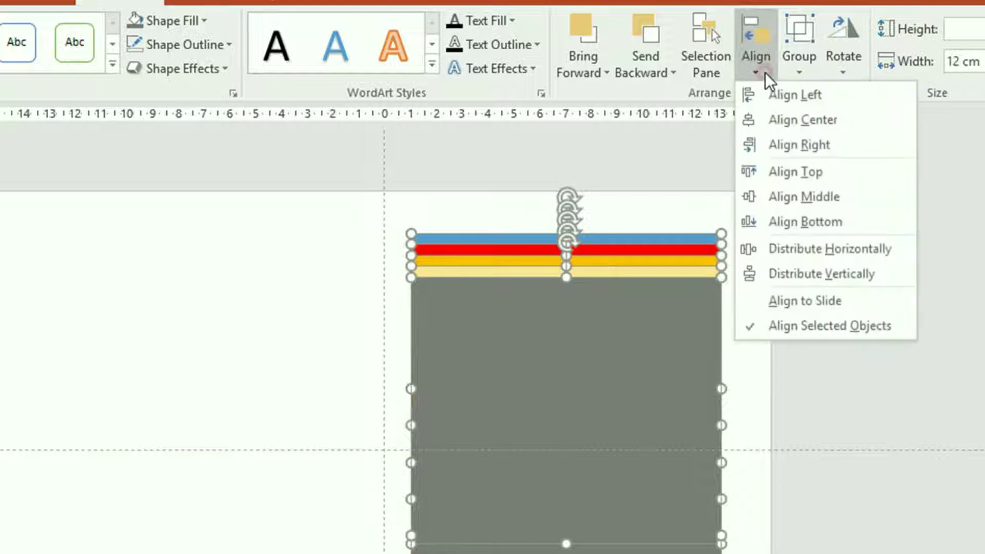
{"action": "left_click", "coordinate": [817, 228]}
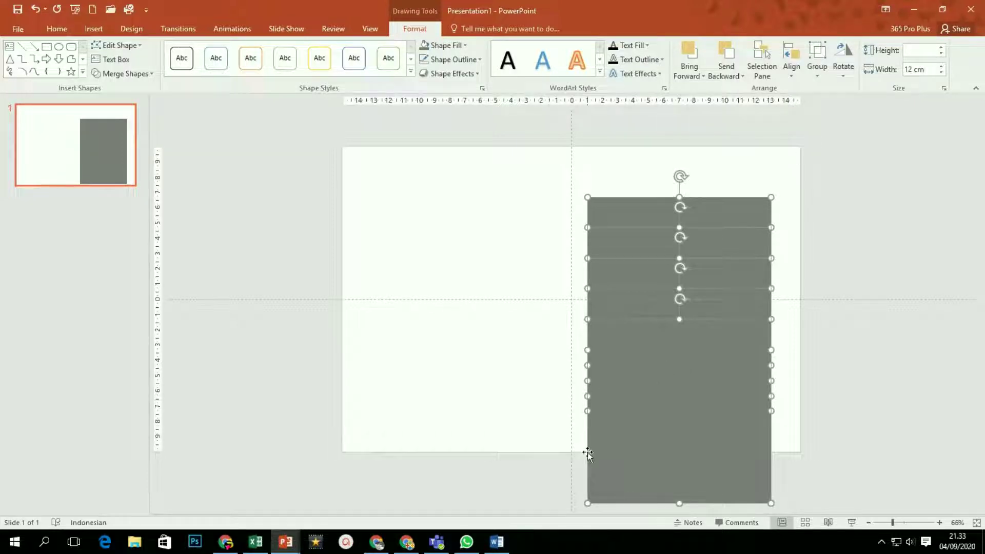
Move the aligned rectangle stack flush against the slide's left edge.
{"action": "left_click_drag", "start_coordinate": [740, 439], "coordinate": [743, 434]}
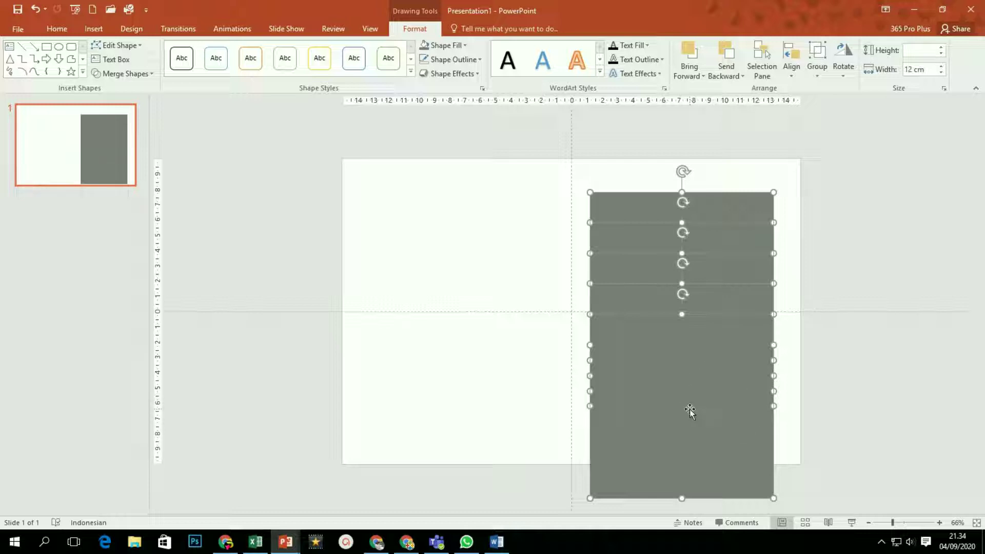
{"action": "left_click_drag", "start_coordinate": [689, 409], "coordinate": [443, 371]}
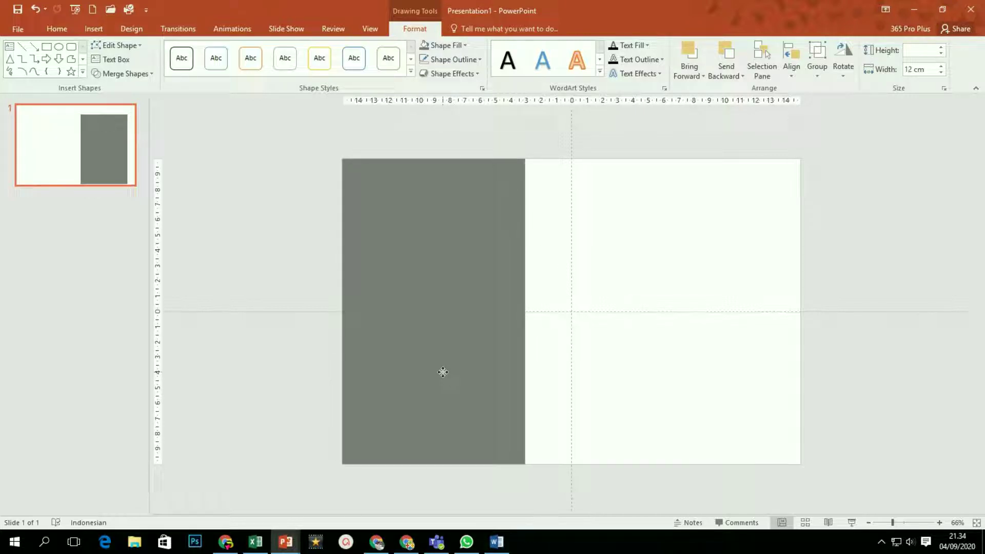
{"action": "left_click_drag", "start_coordinate": [443, 372], "coordinate": [443, 372]}
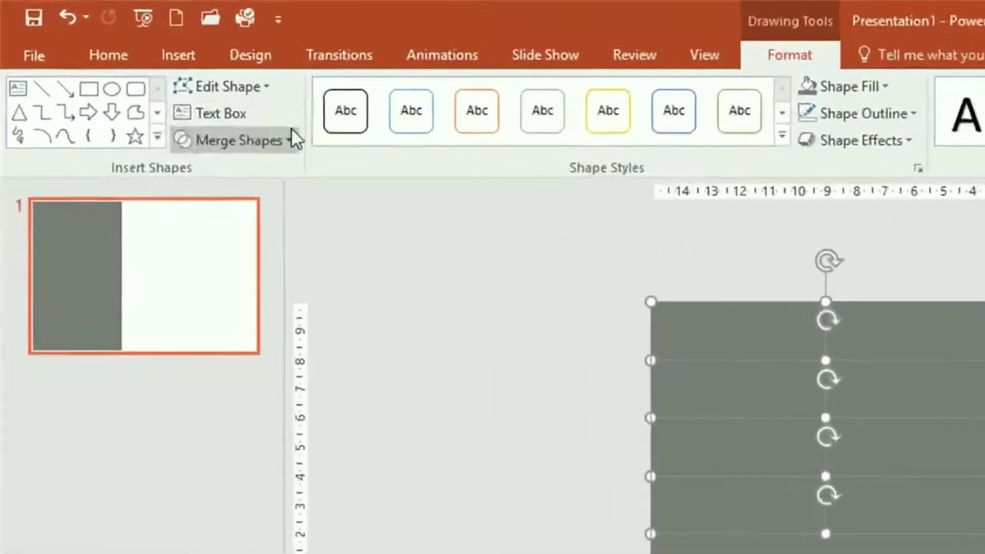
Draw a large oval over the right part of the slide.
{"action": "left_click", "coordinate": [195, 60]}
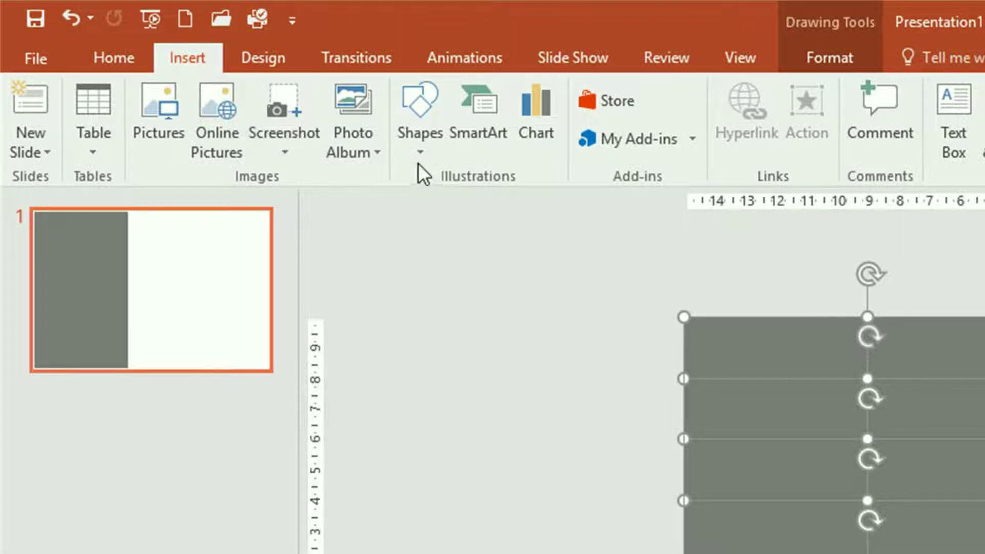
{"action": "left_click", "coordinate": [424, 150]}
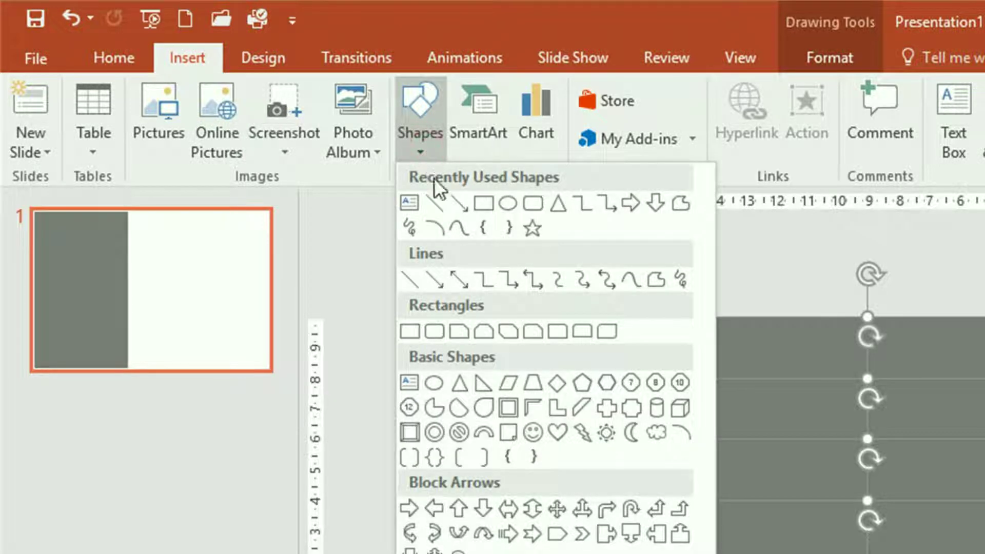
{"action": "left_click", "coordinate": [436, 385]}
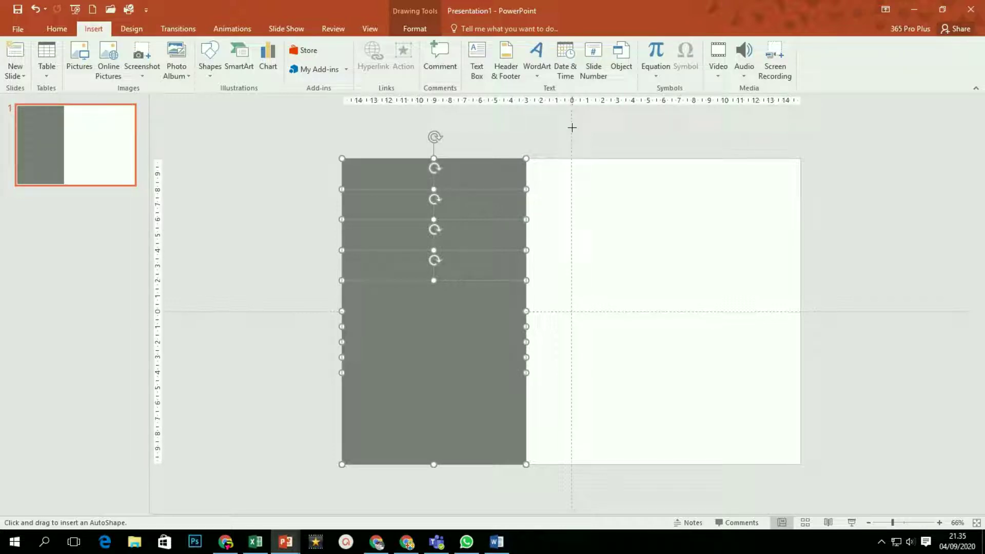
{"action": "left_click_drag", "start_coordinate": [572, 127], "coordinate": [761, 505]}
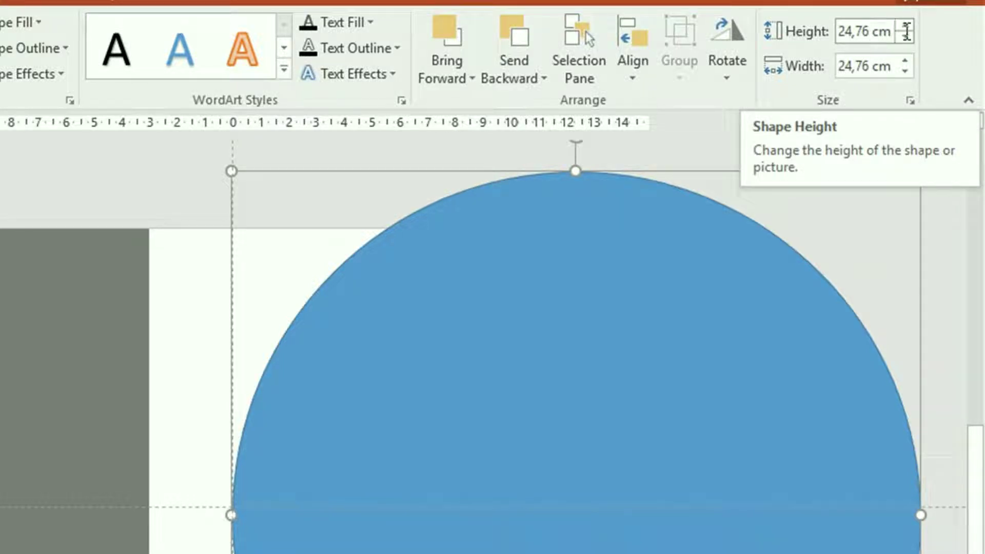
Set the circle's height and width to 26 cm each.
{"action": "left_click", "coordinate": [839, 31]}
{"action": "type", "text": "2"}
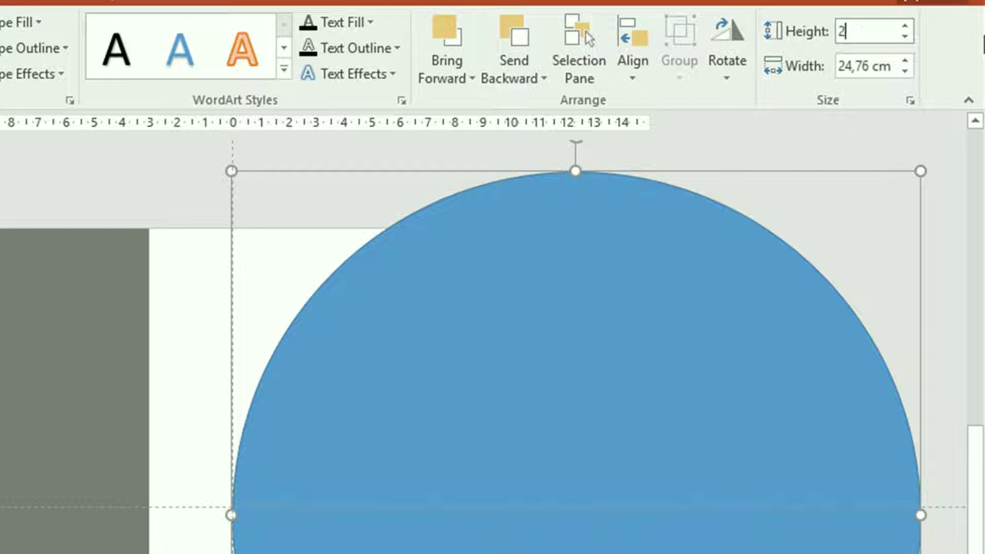
{"action": "type", "text": "6"}
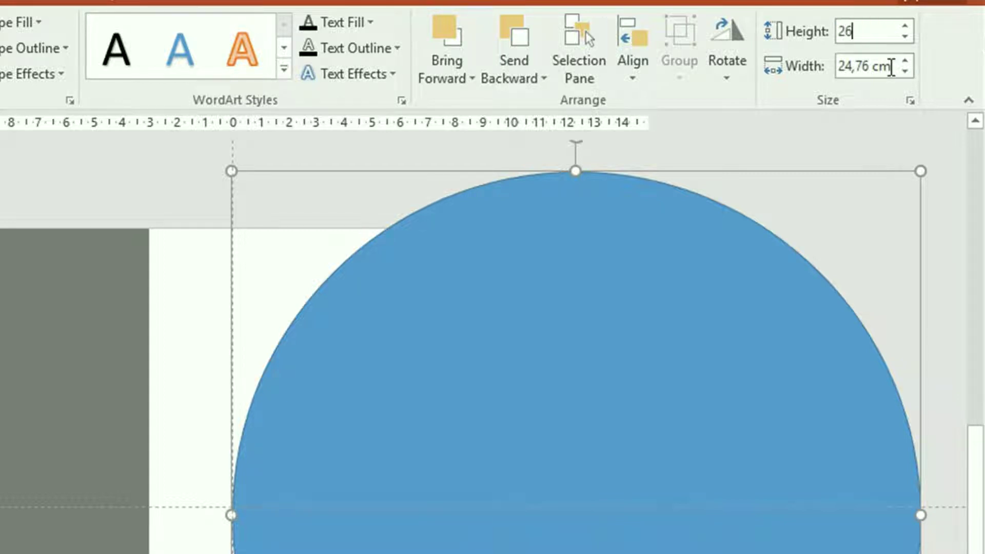
{"action": "left_click", "coordinate": [890, 66]}
{"action": "type", "text": "26"}
{"action": "key", "text": "Return"}
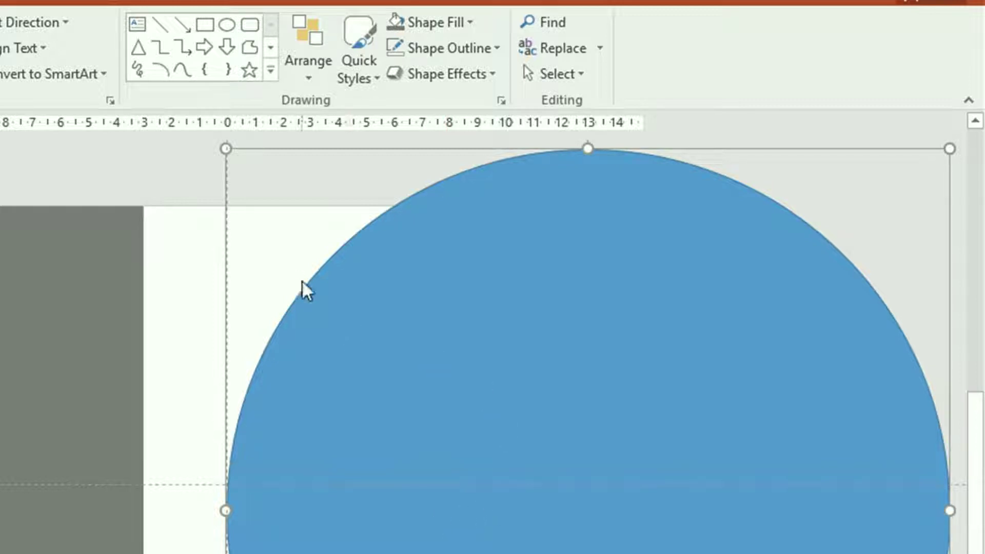
Give the blue circle 35% fill transparency and drag it across the slide's right edge.
{"action": "right_click", "coordinate": [164, 165]}
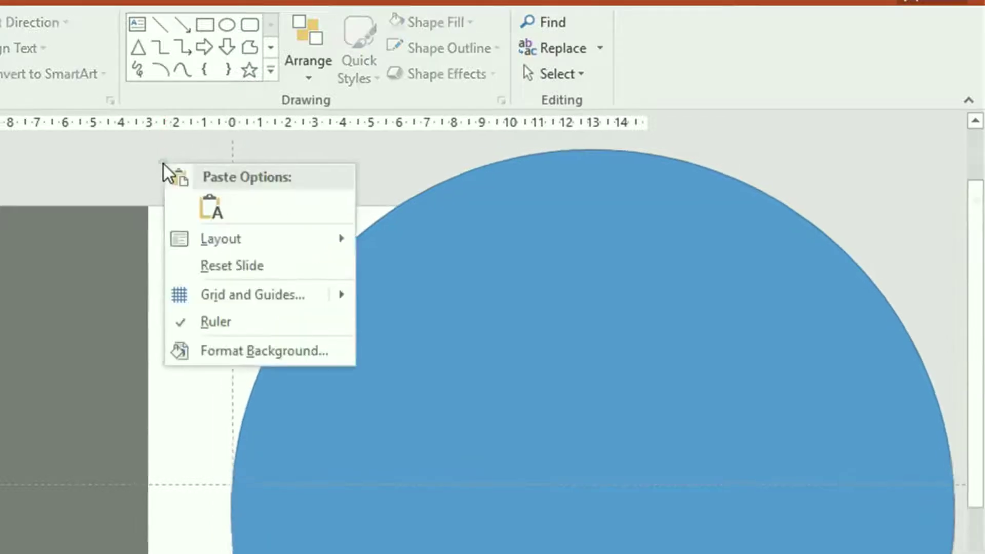
{"action": "left_click", "coordinate": [228, 354]}
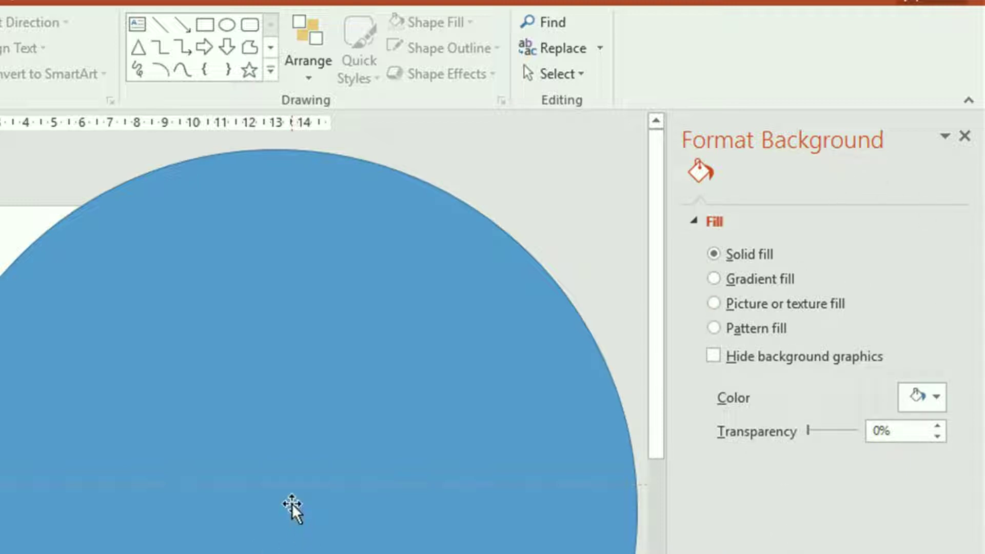
{"action": "left_click", "coordinate": [332, 494]}
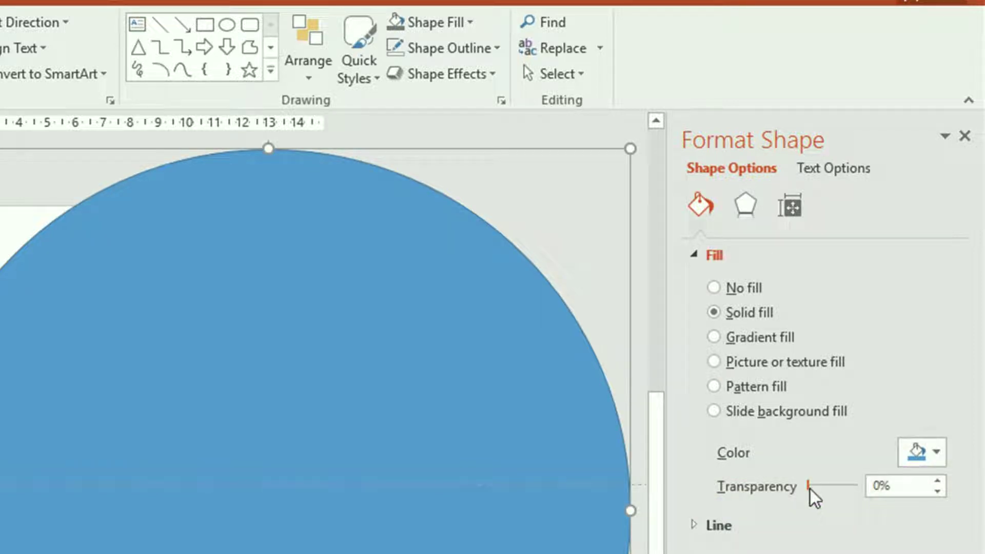
{"action": "mouse_move", "coordinate": [809, 485]}
{"action": "left_mouse_down"}
{"action": "mouse_move", "coordinate": [835, 485]}
{"action": "mouse_move", "coordinate": [827, 488]}
{"action": "left_mouse_up"}
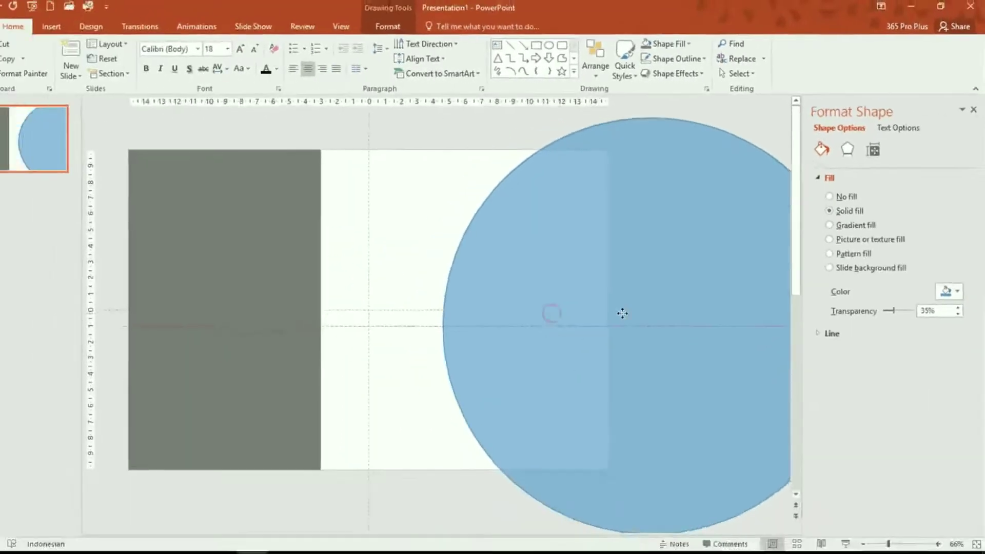
{"action": "left_click_drag", "start_coordinate": [622, 312], "coordinate": [774, 295]}
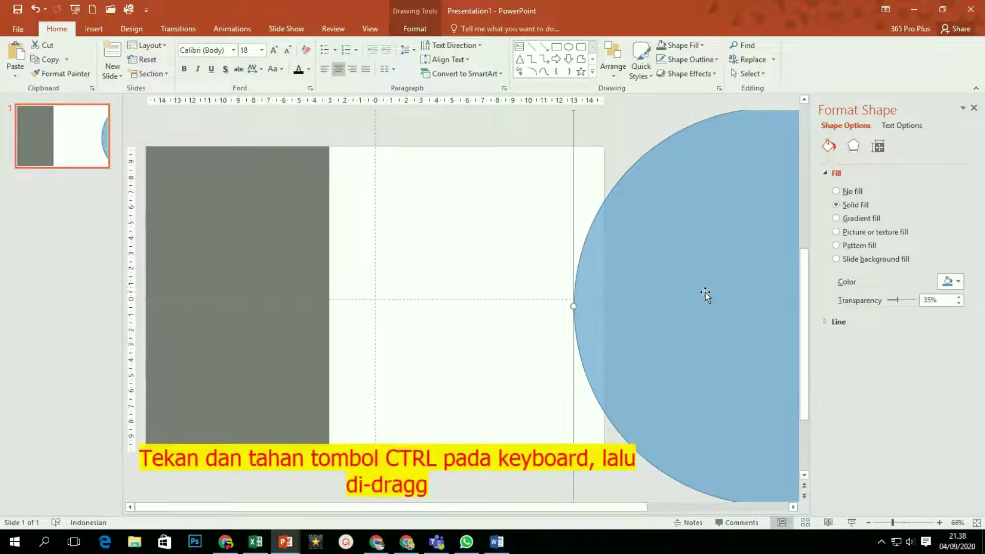
Copy the circle onto the slide's left side, nudge it up, and select it with the grey panel.
{"action": "left_click_drag", "start_coordinate": [712, 305], "coordinate": [321, 285]}
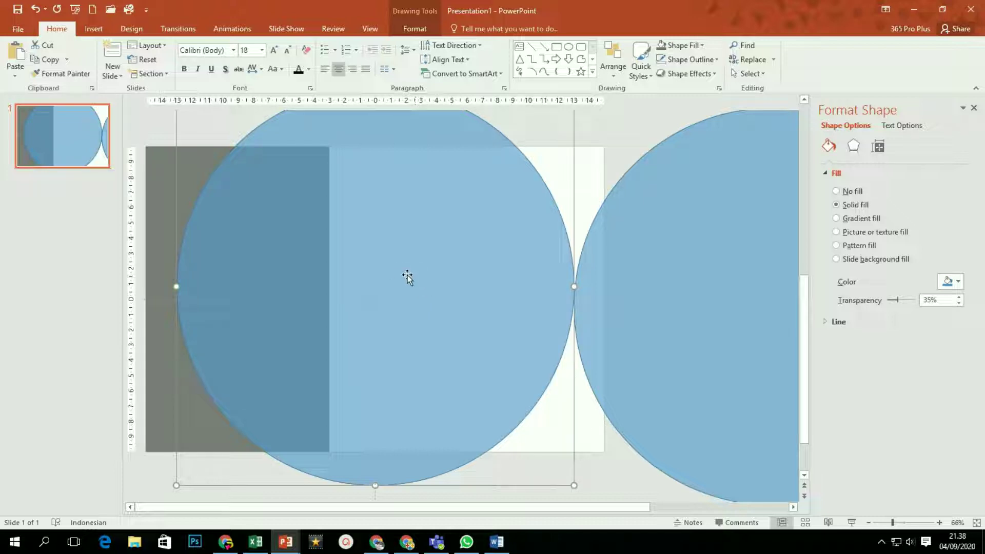
{"action": "left_click", "coordinate": [417, 29]}
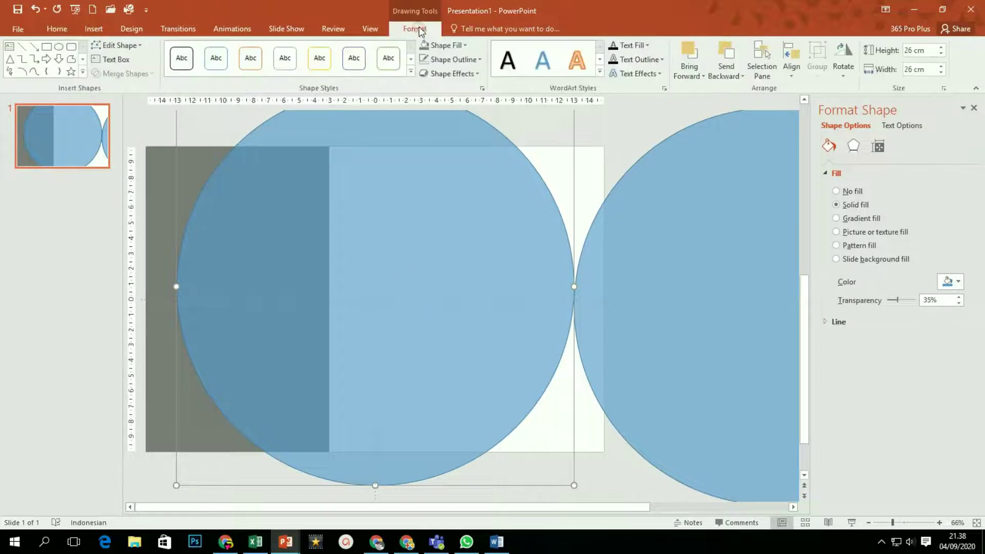
{"action": "left_click", "coordinate": [792, 72]}
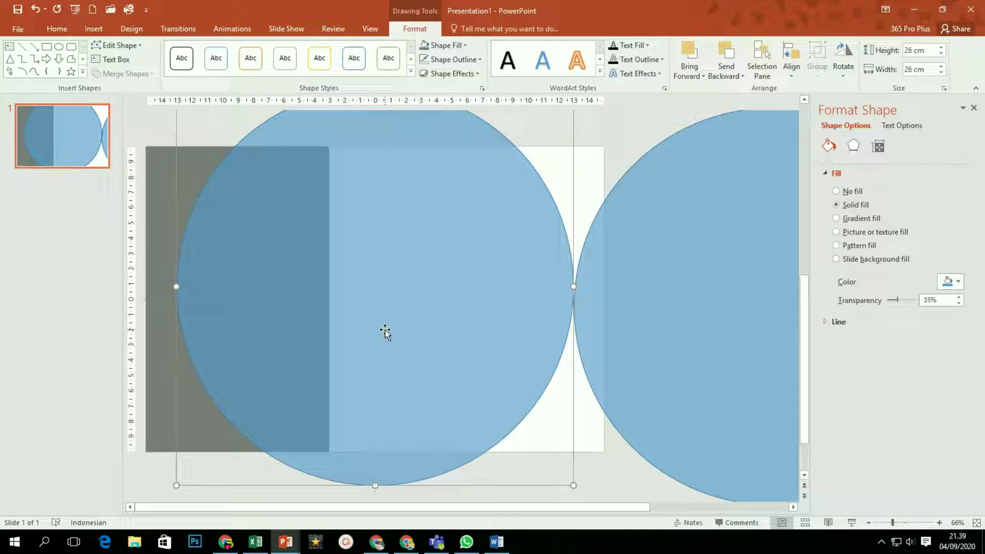
{"action": "key", "text": "Up"}
{"action": "key", "text": "Up"}
{"action": "key", "text": "Up"}
{"action": "key", "text": "Up"}
{"action": "key", "text": "Up"}
{"action": "key", "text": "Up"}
{"action": "key", "text": "Up"}
{"action": "key", "text": "Up"}
{"action": "key", "text": "Up"}
{"action": "key", "text": "Up"}
{"action": "key", "text": "Up"}
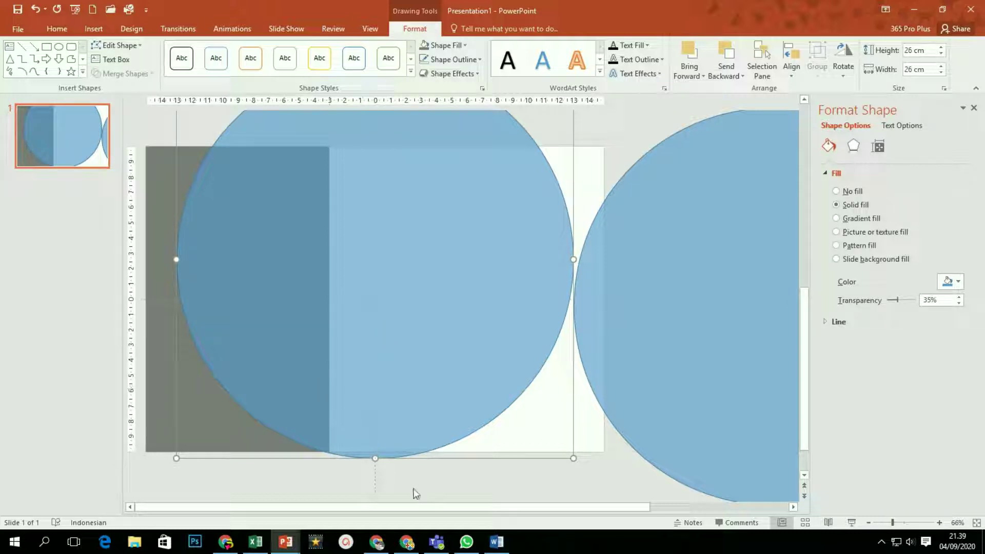
{"action": "left_click", "coordinate": [158, 425]}
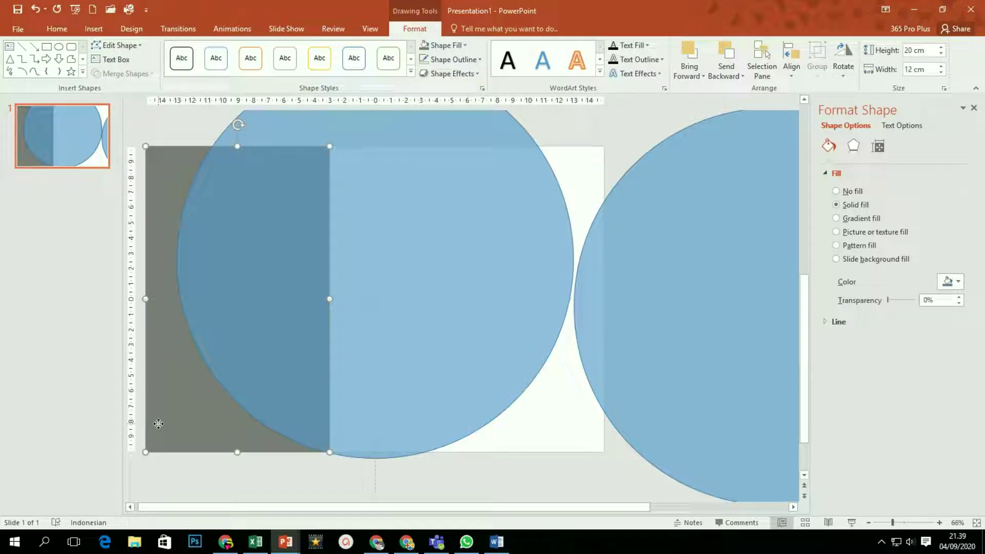
{"action": "left_click", "coordinate": [468, 392], "text": "shift"}
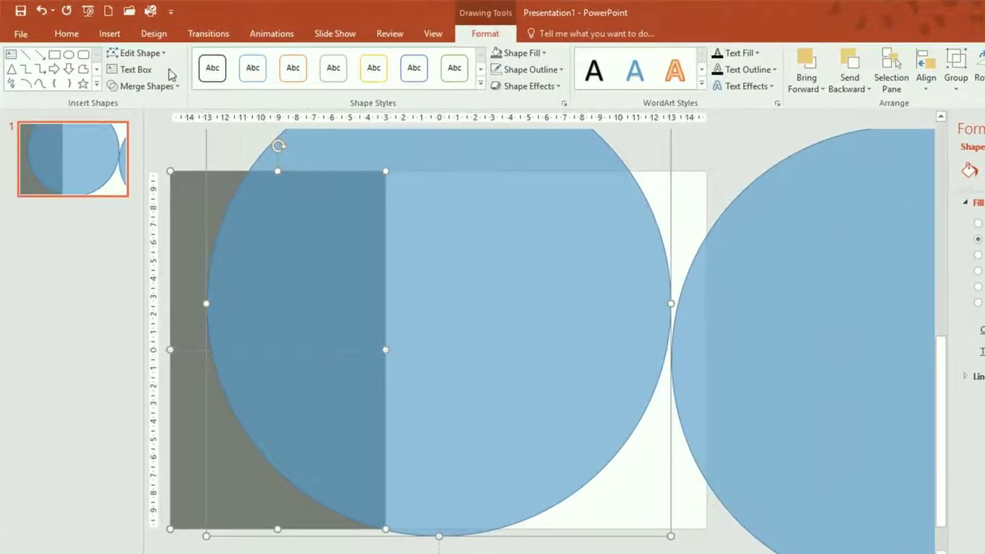
Subtract the circle from the grey panel, then drop another circle copy over the yellow block.
{"action": "left_click", "coordinate": [158, 92]}
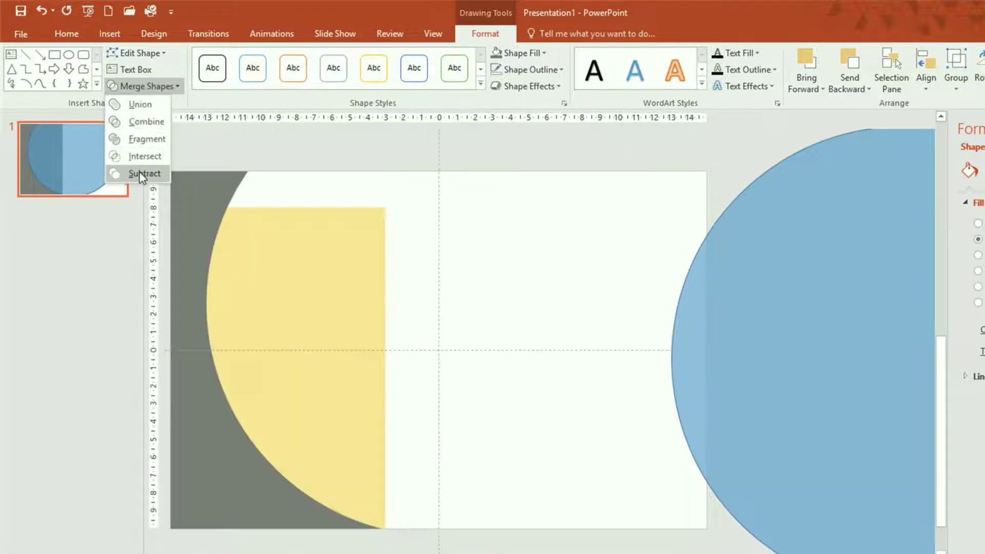
{"action": "left_click", "coordinate": [141, 173]}
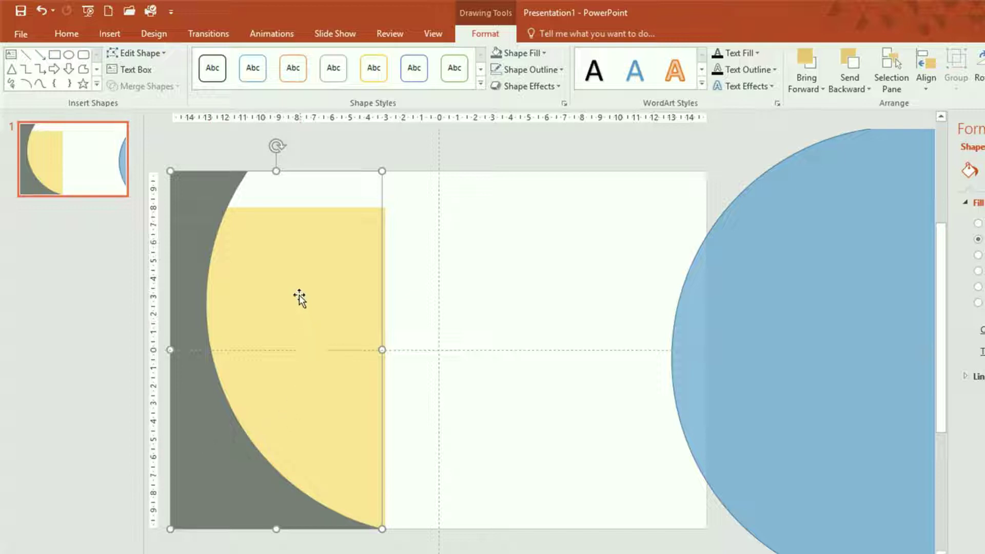
{"action": "left_click", "coordinate": [307, 325]}
{"action": "left_click", "coordinate": [858, 413]}
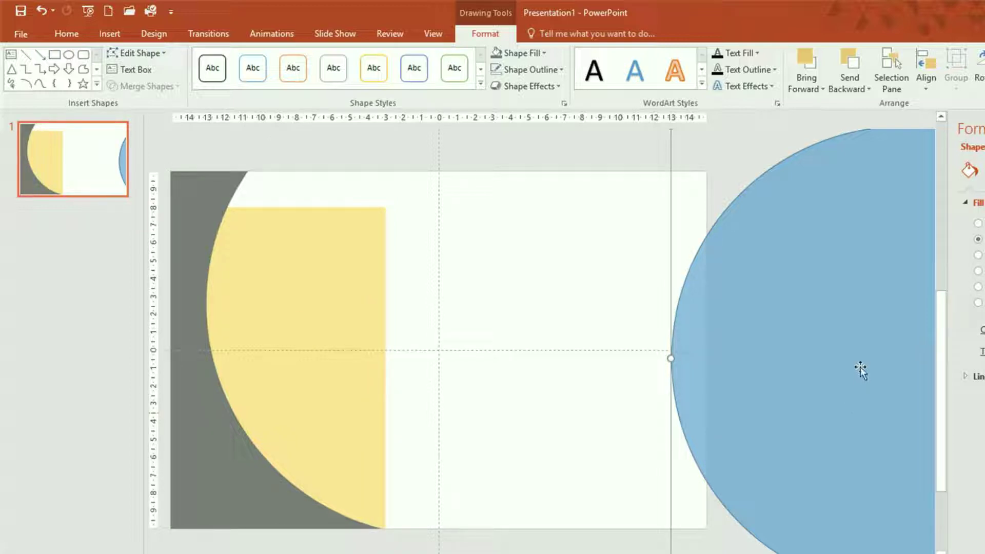
{"action": "mouse_move", "coordinate": [854, 370]}
{"action": "left_mouse_down"}
{"action": "mouse_move", "coordinate": [727, 352]}
{"action": "mouse_move", "coordinate": [528, 346]}
{"action": "mouse_move", "coordinate": [447, 337]}
{"action": "mouse_move", "coordinate": [417, 321]}
{"action": "left_mouse_up"}
Adjust the circle copy's position and select it together with the block beneath.
{"action": "key", "text": "Down"}
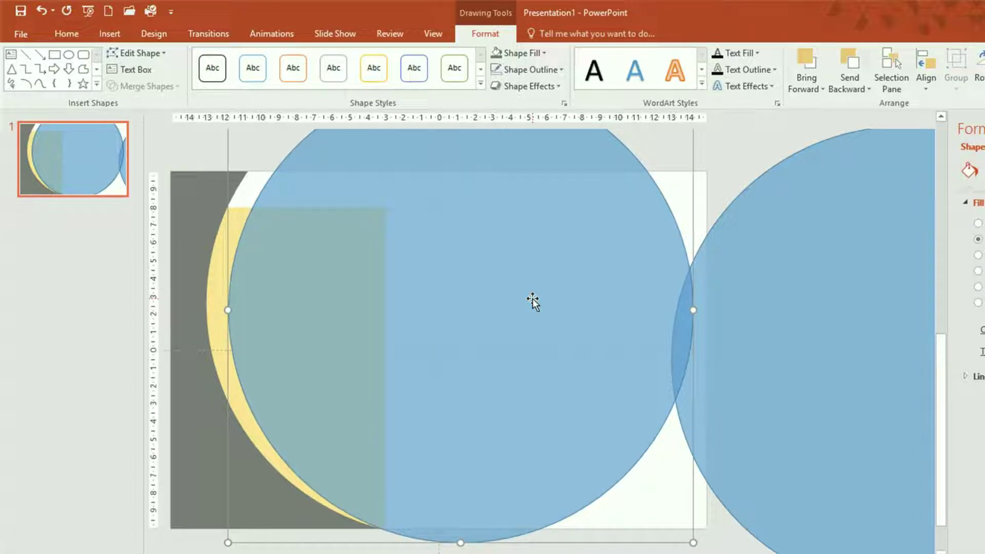
{"action": "left_click", "coordinate": [216, 291]}
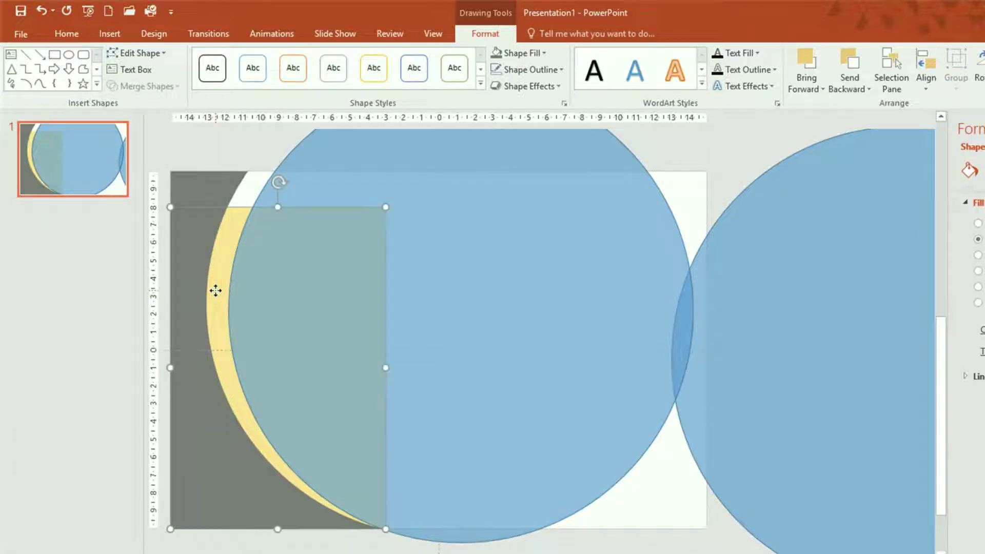
{"action": "key", "text": "ctrl+z"}
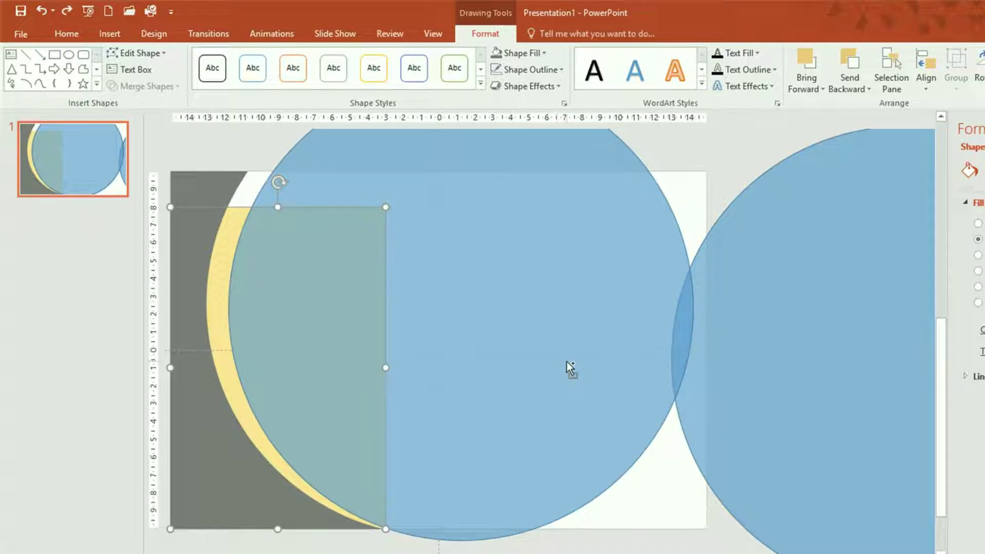
{"action": "left_click", "coordinate": [566, 361], "text": "shift"}
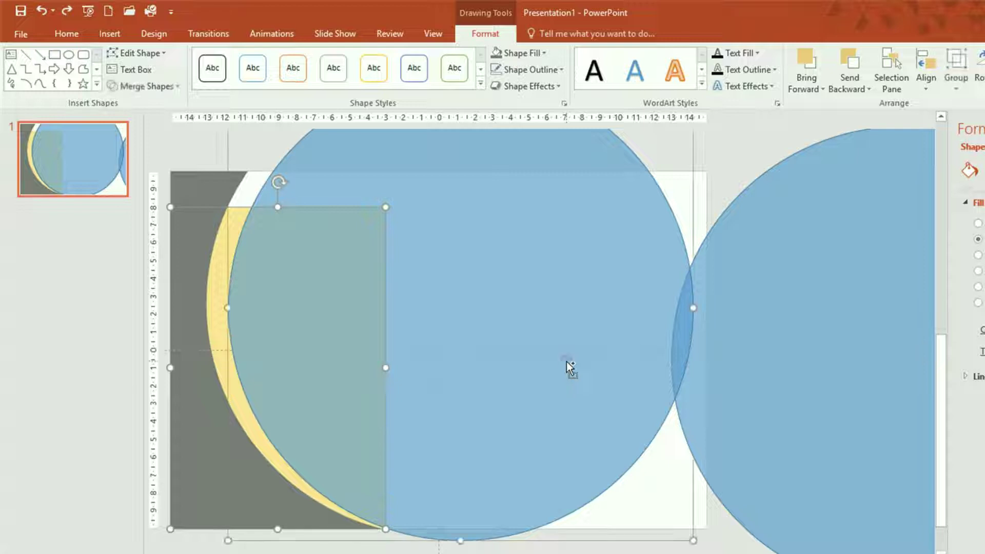
{"action": "left_click", "coordinate": [413, 370]}
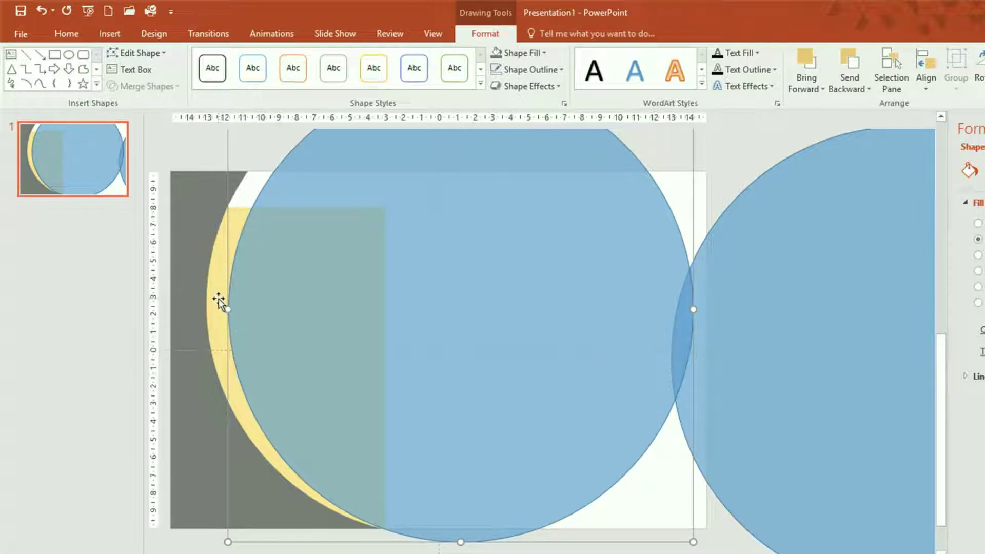
Subtract the circle copy from the block beneath it to cut a curved strip.
{"action": "left_click", "coordinate": [216, 299]}
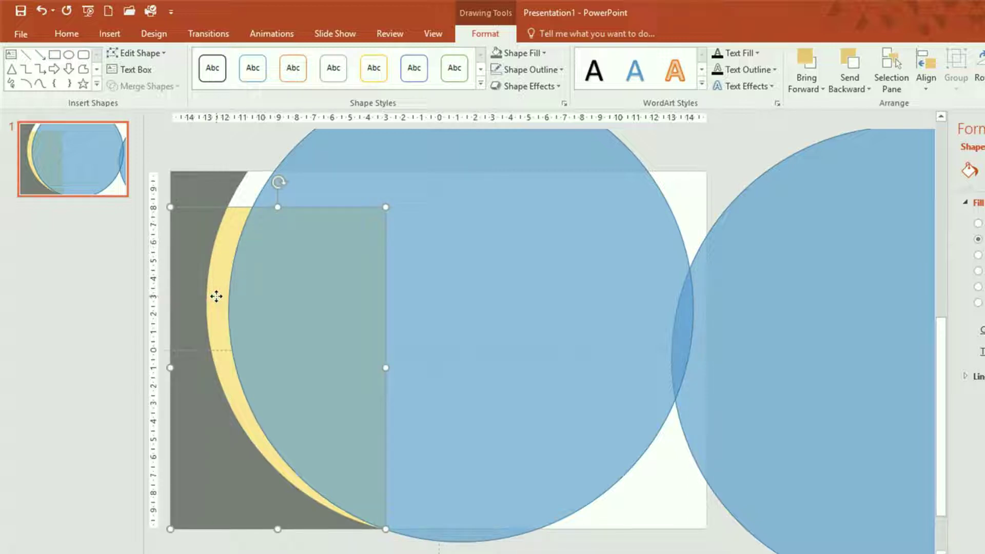
{"action": "left_click", "coordinate": [484, 340], "text": "shift"}
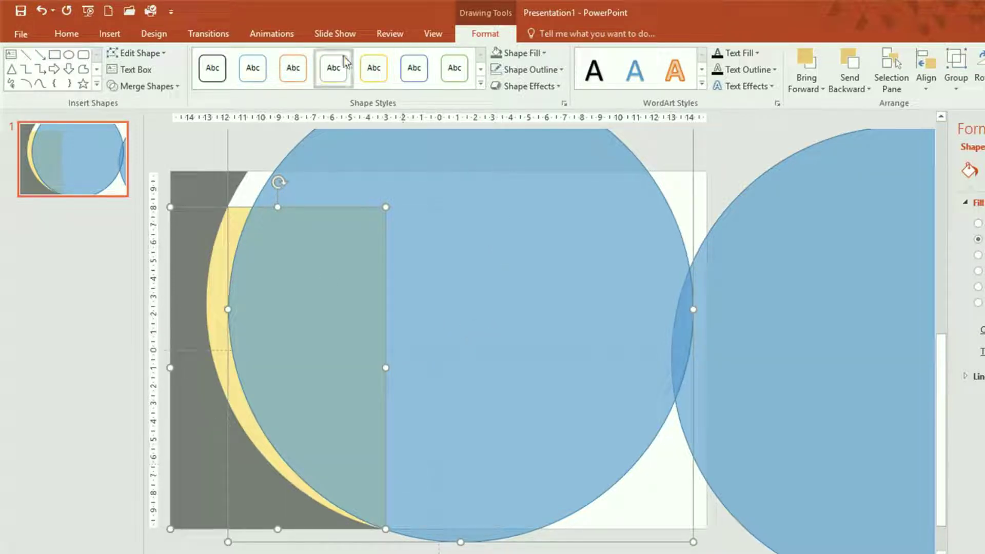
{"action": "left_click", "coordinate": [147, 87]}
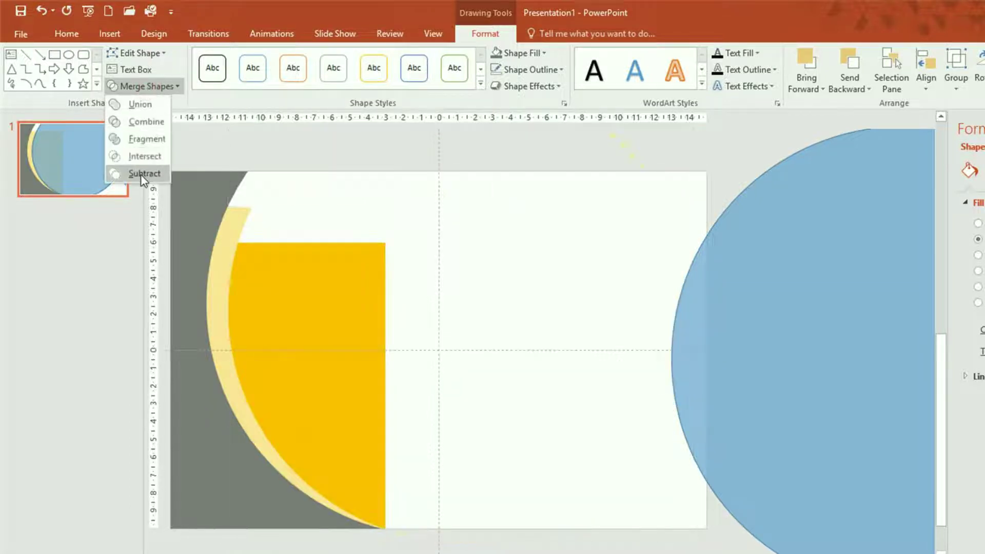
{"action": "left_click", "coordinate": [141, 176]}
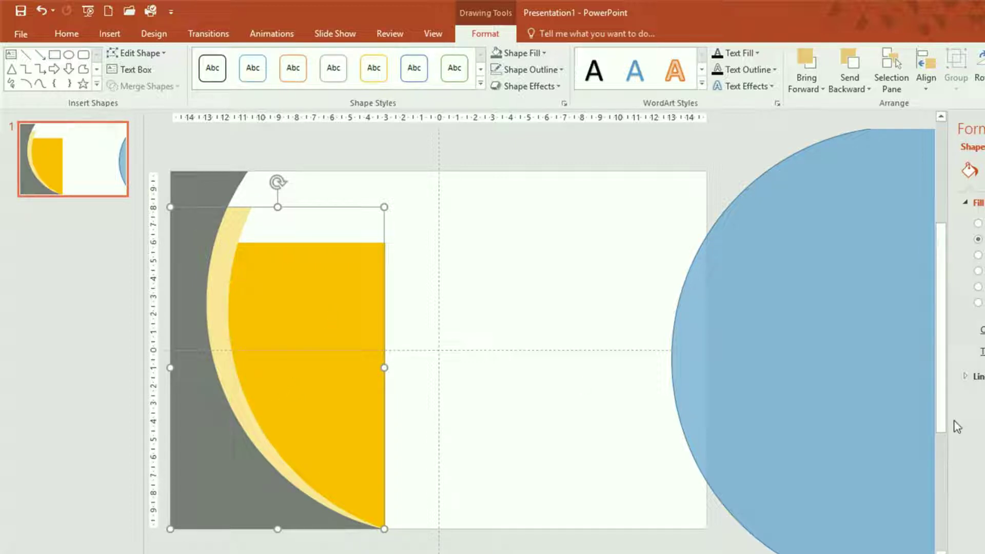
{"action": "left_click", "coordinate": [843, 361]}
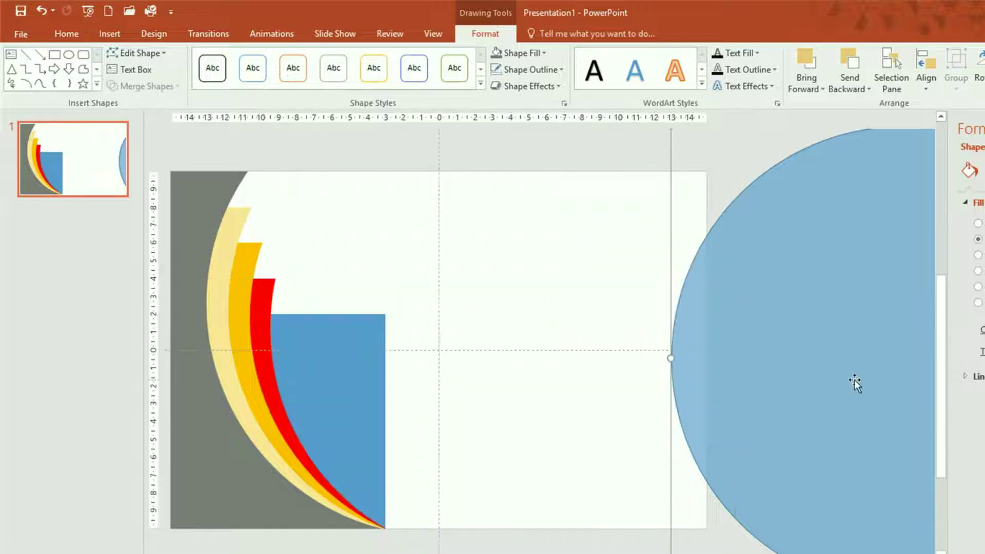
{"action": "left_click", "coordinate": [135, 86]}
{"action": "left_click", "coordinate": [126, 172]}
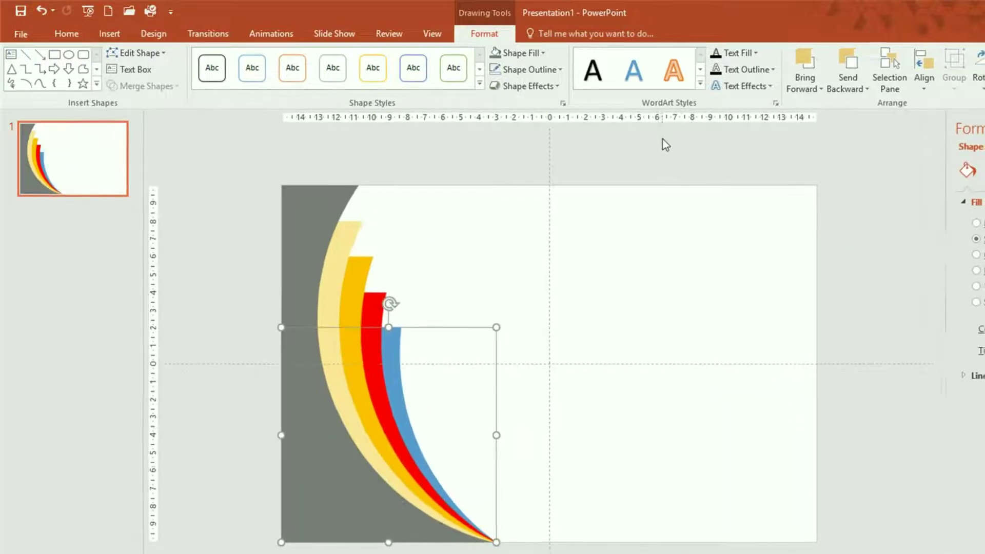
{"action": "left_click", "coordinate": [663, 140]}
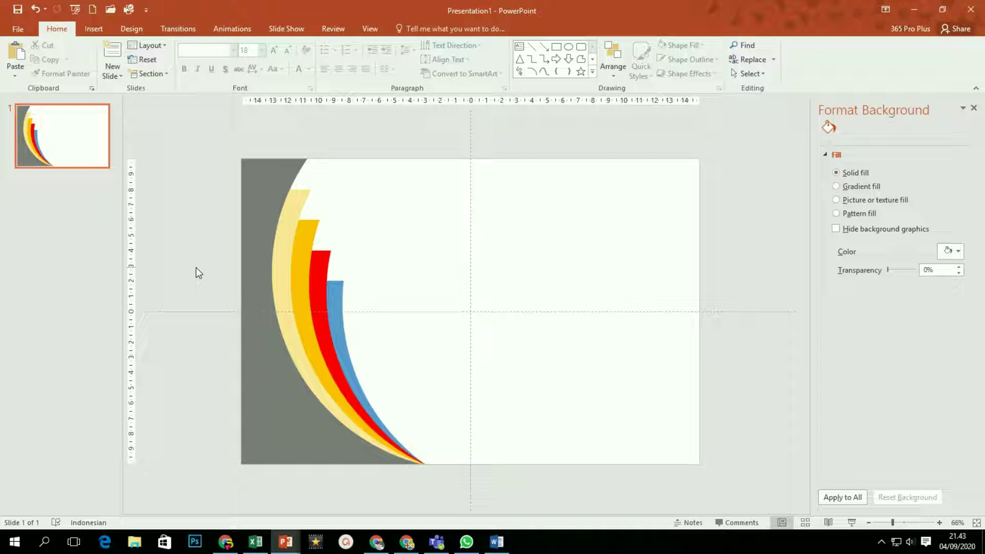
{"action": "left_click", "coordinate": [263, 207]}
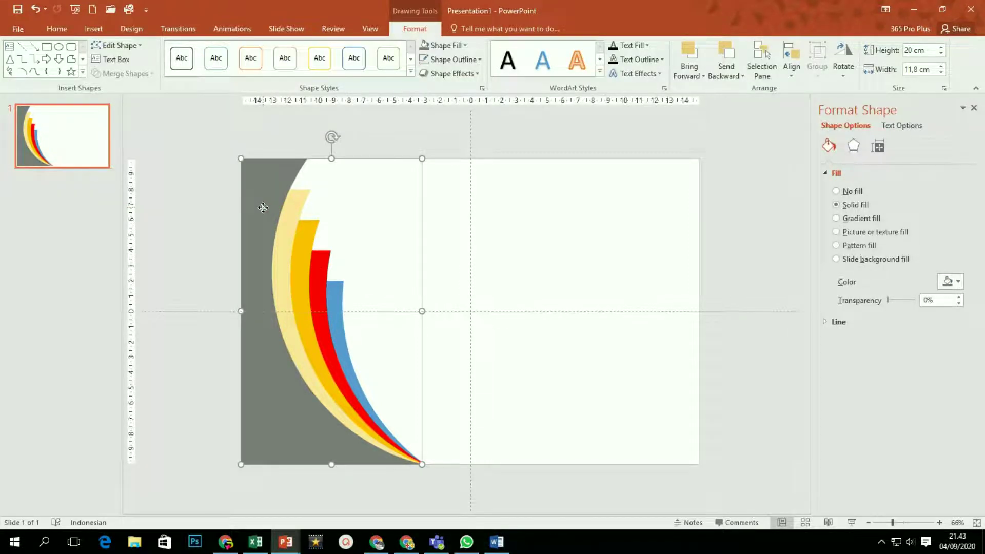
{"action": "scroll", "coordinate": [287, 277], "scroll_direction": "up", "scroll_amount": 1}
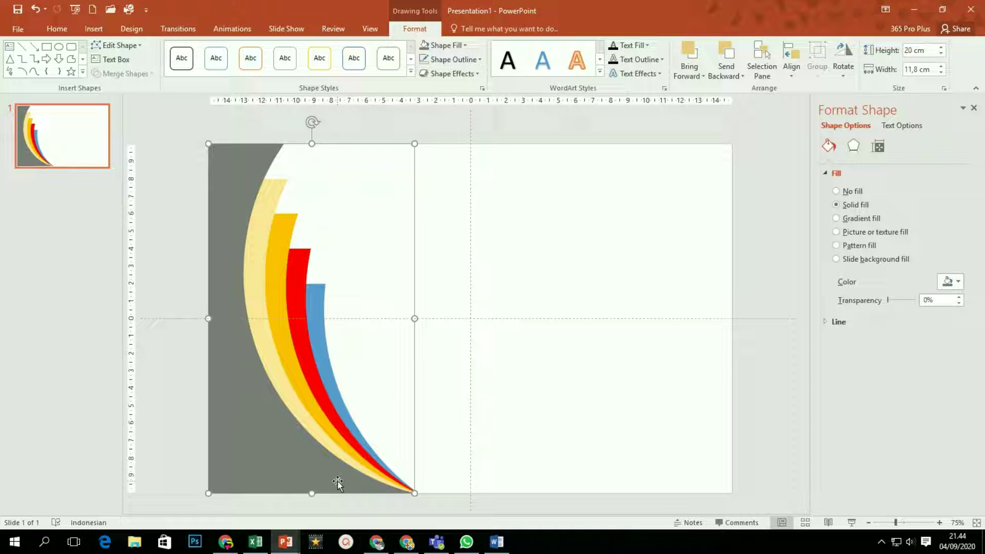
Select the grey panel and its coloured arcs and shift them onto the slide's right half.
{"action": "left_click_drag", "start_coordinate": [154, 110], "coordinate": [399, 414]}
{"action": "key", "text": "Right"}
{"action": "key", "text": "Right"}
{"action": "key", "text": "Right"}
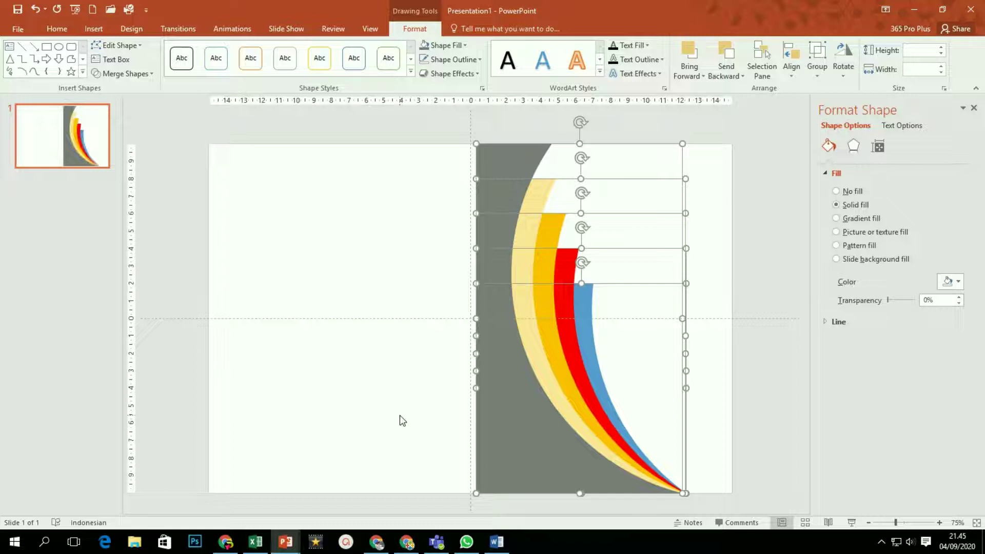
{"action": "left_click", "coordinate": [701, 256]}
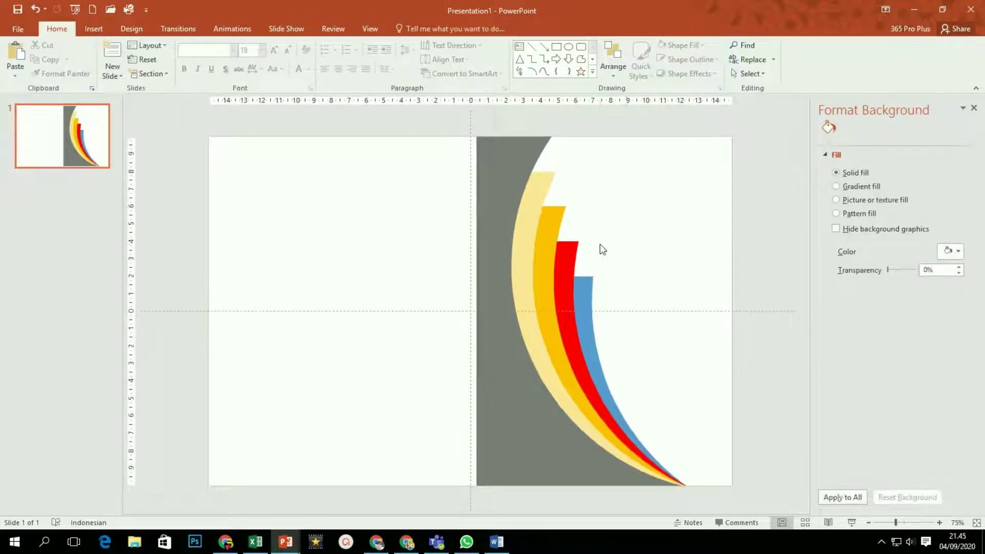
Give the grey strip a 110° gradient fill and delete the 83% and 74% stops.
{"action": "left_click", "coordinate": [500, 188]}
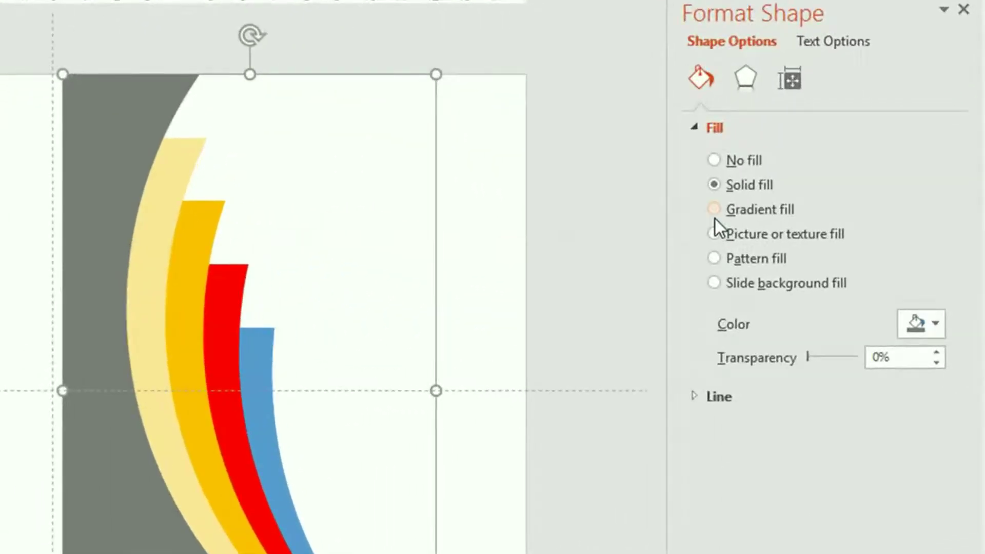
{"action": "left_click", "coordinate": [714, 211]}
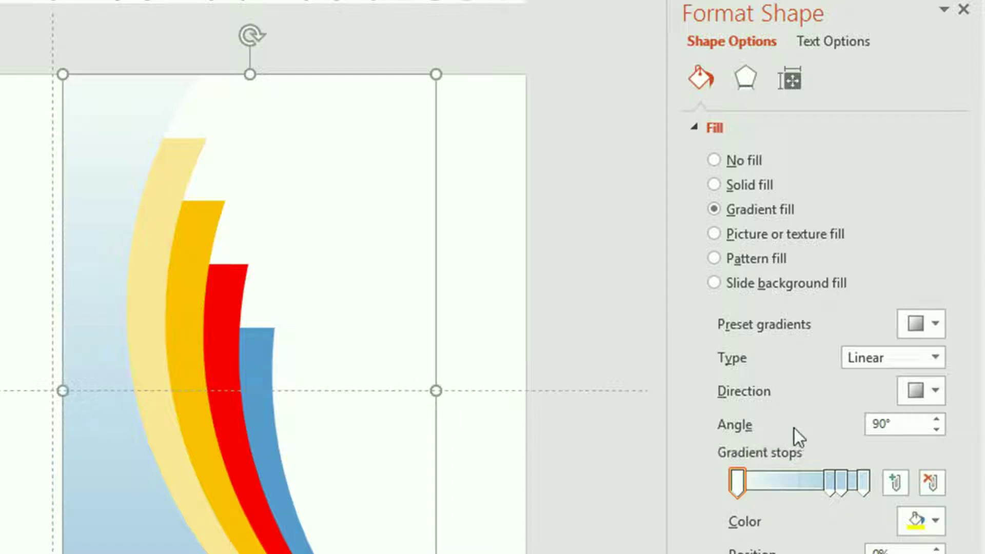
{"action": "left_click", "coordinate": [937, 422]}
{"action": "left_click", "coordinate": [936, 421]}
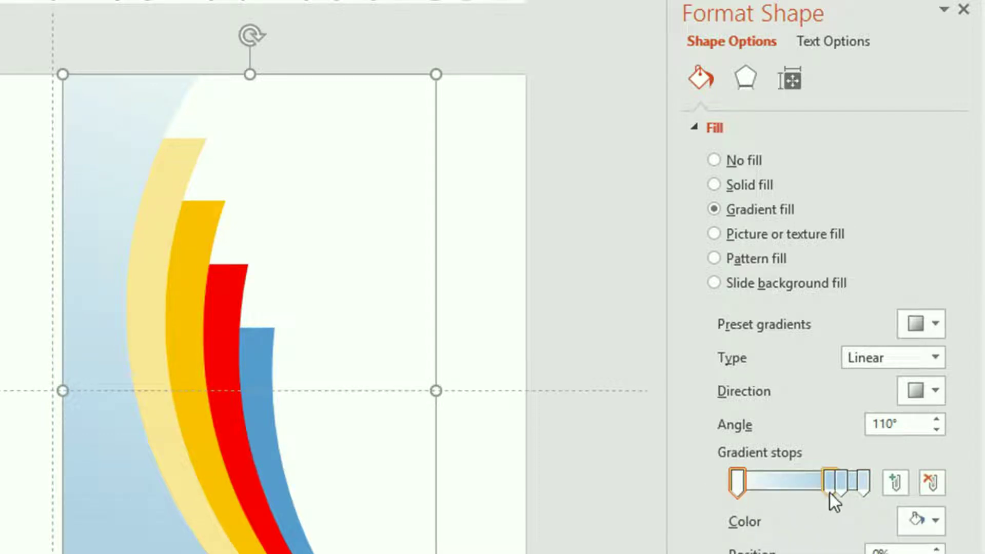
{"action": "left_click", "coordinate": [843, 486]}
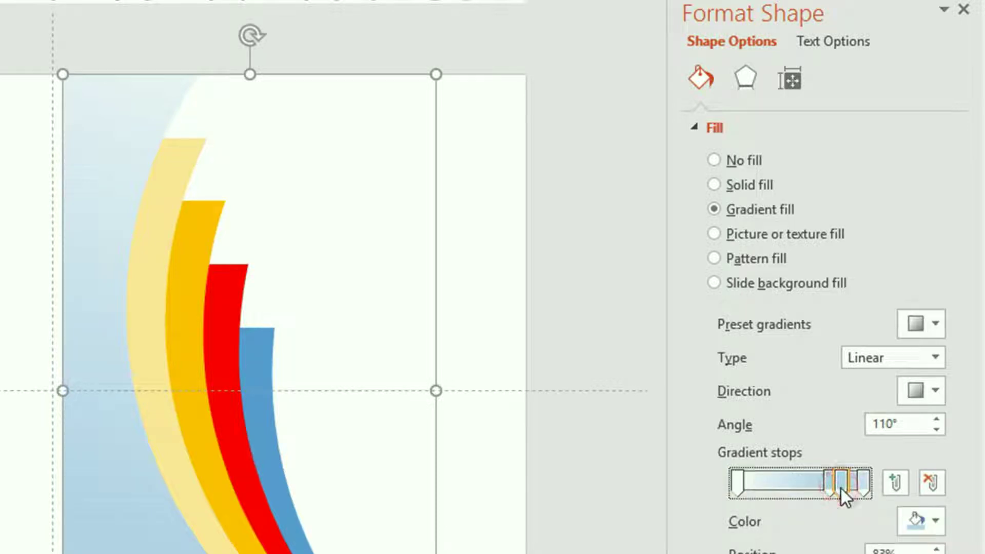
{"action": "left_click", "coordinate": [929, 485]}
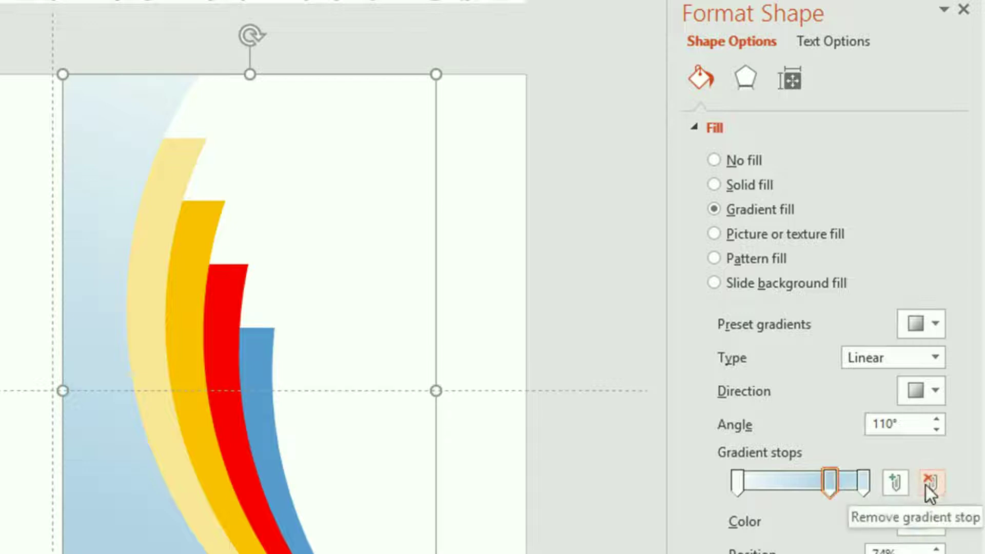
{"action": "left_click", "coordinate": [929, 486]}
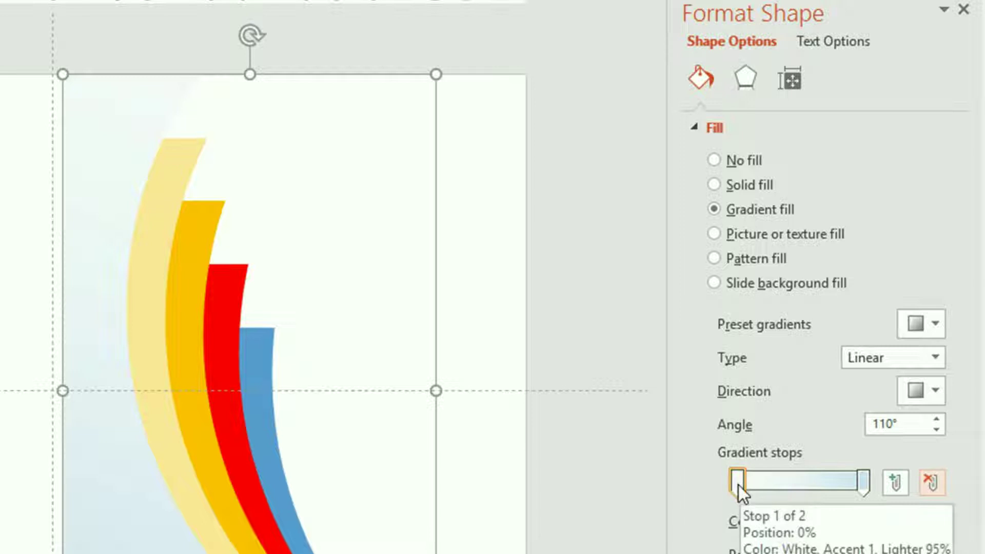
Colour the first gradient stop light grey and the second stop dark grey.
{"action": "left_click", "coordinate": [741, 482]}
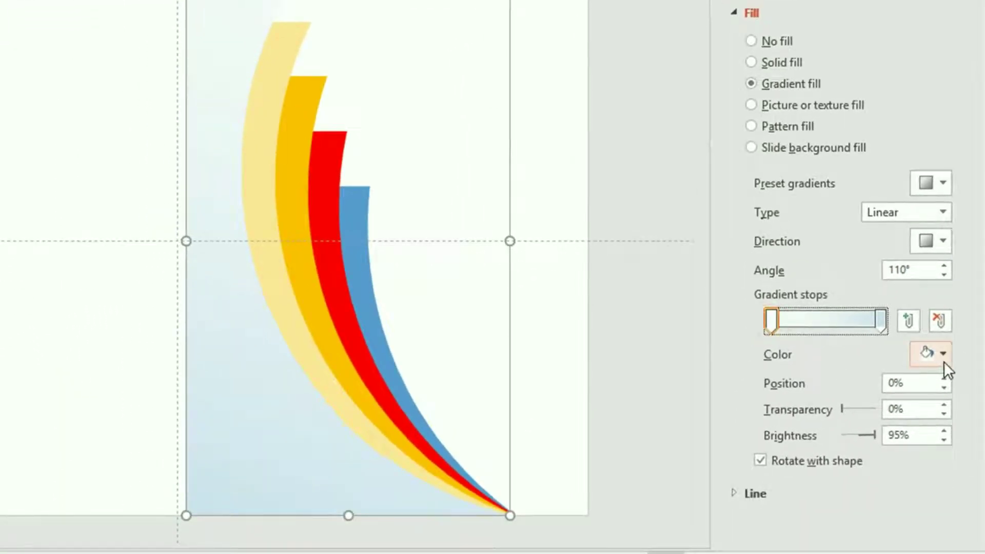
{"action": "left_click", "coordinate": [944, 355]}
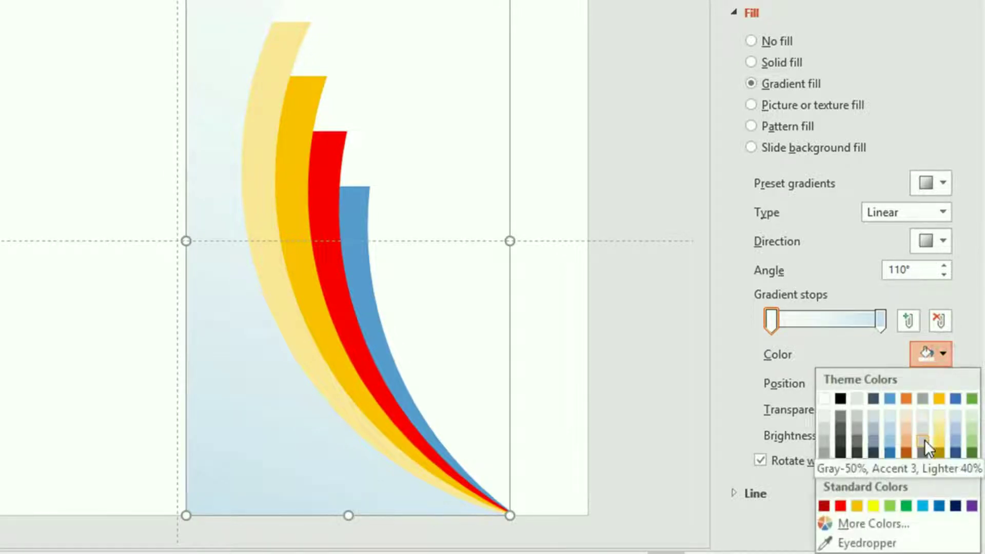
{"action": "left_click", "coordinate": [922, 452]}
{"action": "left_click", "coordinate": [944, 356]}
{"action": "left_click", "coordinate": [844, 431]}
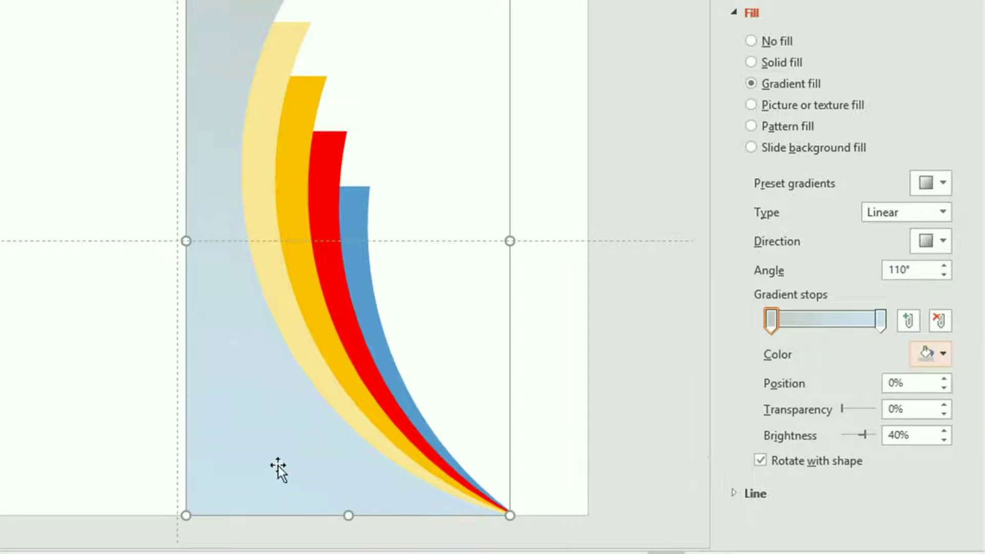
{"action": "left_click", "coordinate": [879, 324]}
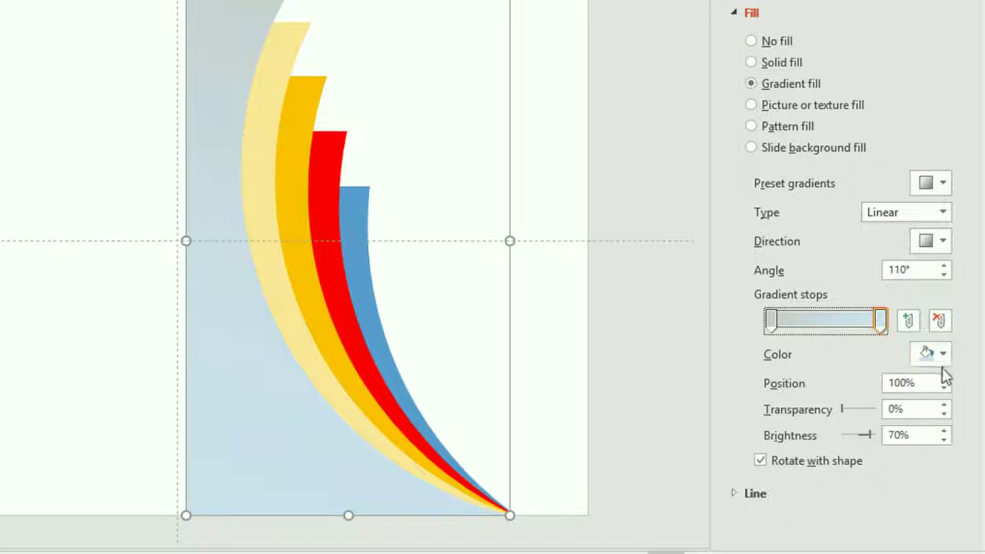
{"action": "left_click", "coordinate": [944, 354]}
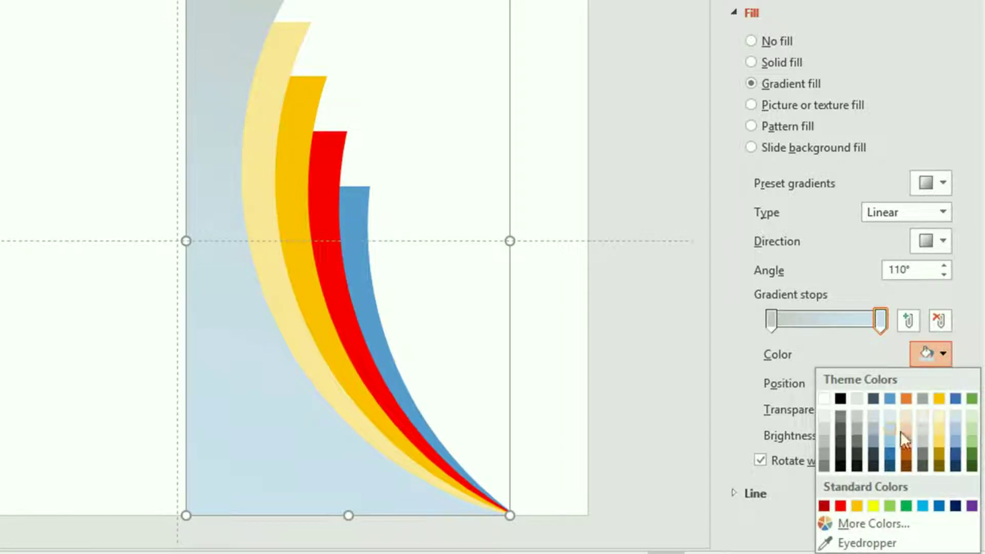
{"action": "left_click", "coordinate": [858, 454]}
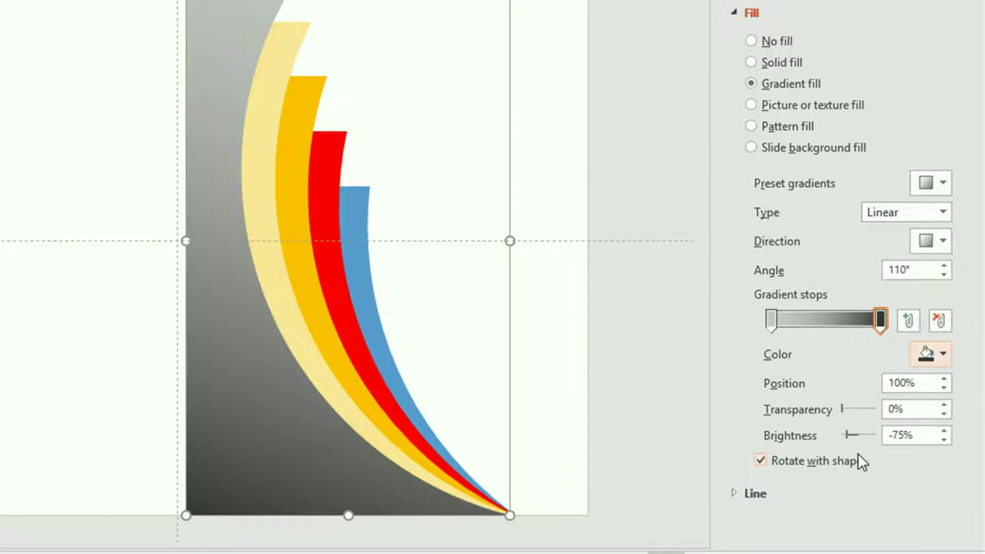
{"action": "left_click", "coordinate": [690, 173]}
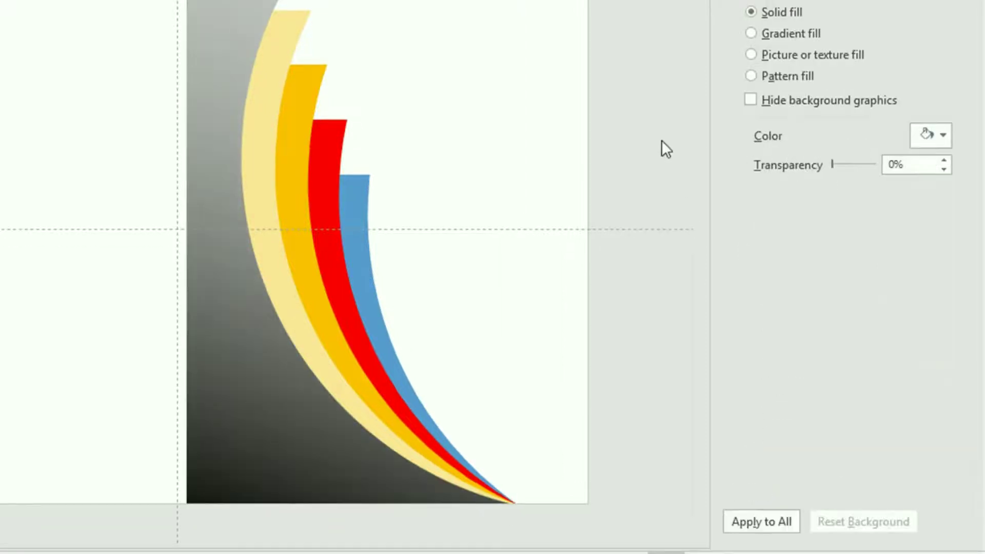
Fill the pale yellow arc with a gradient from Dark Red at the first stop to Red at the second.
{"action": "left_click", "coordinate": [282, 51]}
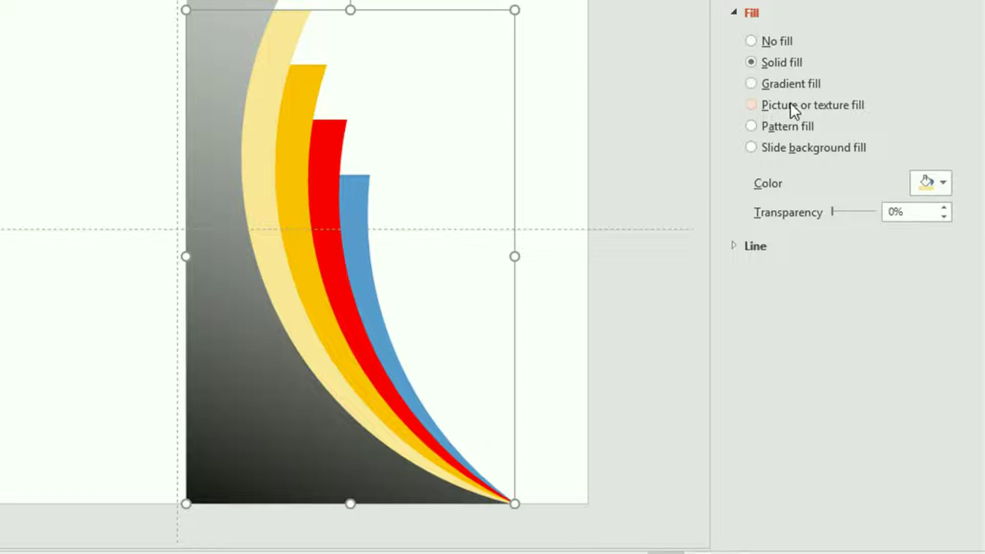
{"action": "left_click", "coordinate": [751, 84]}
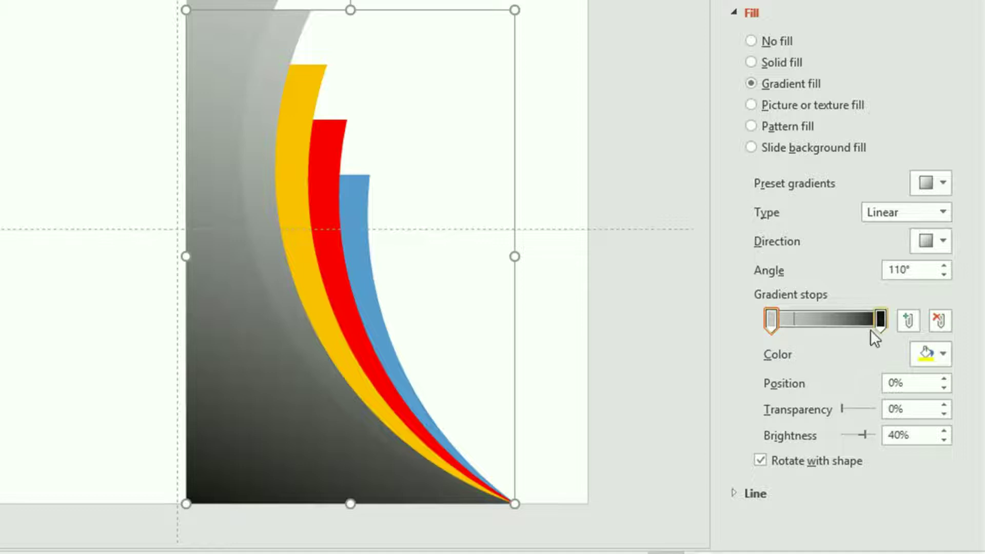
{"action": "left_click", "coordinate": [770, 320]}
{"action": "left_click", "coordinate": [942, 358]}
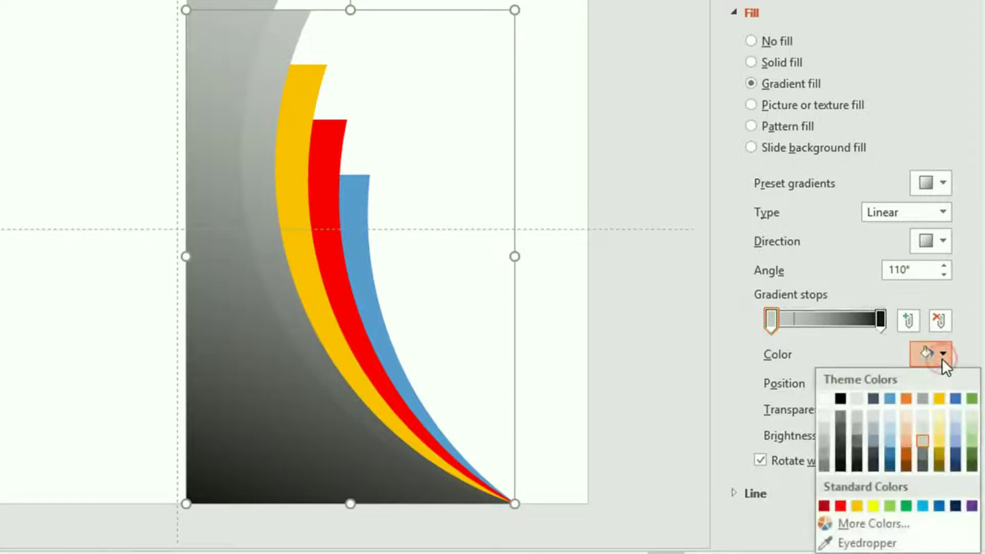
{"action": "left_click", "coordinate": [823, 505]}
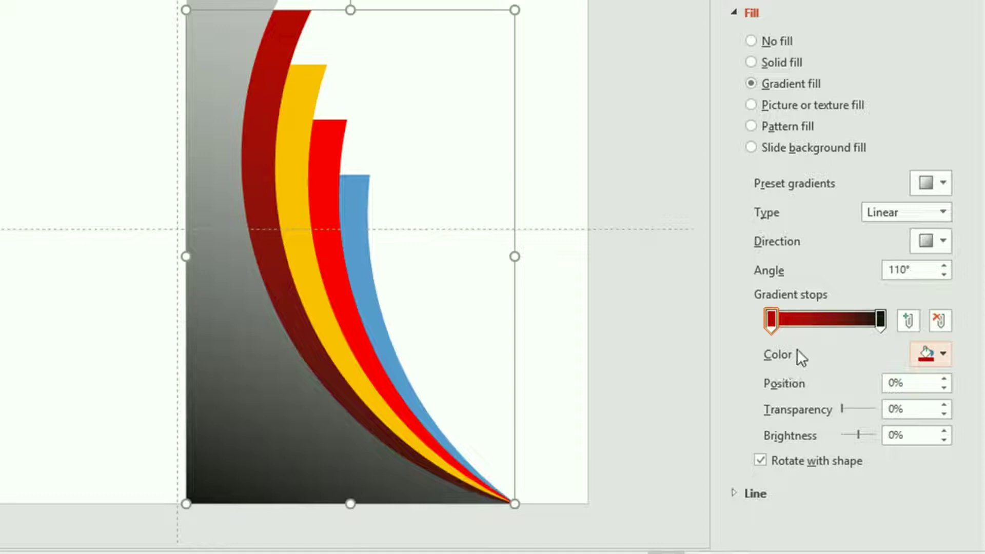
{"action": "left_click", "coordinate": [880, 321]}
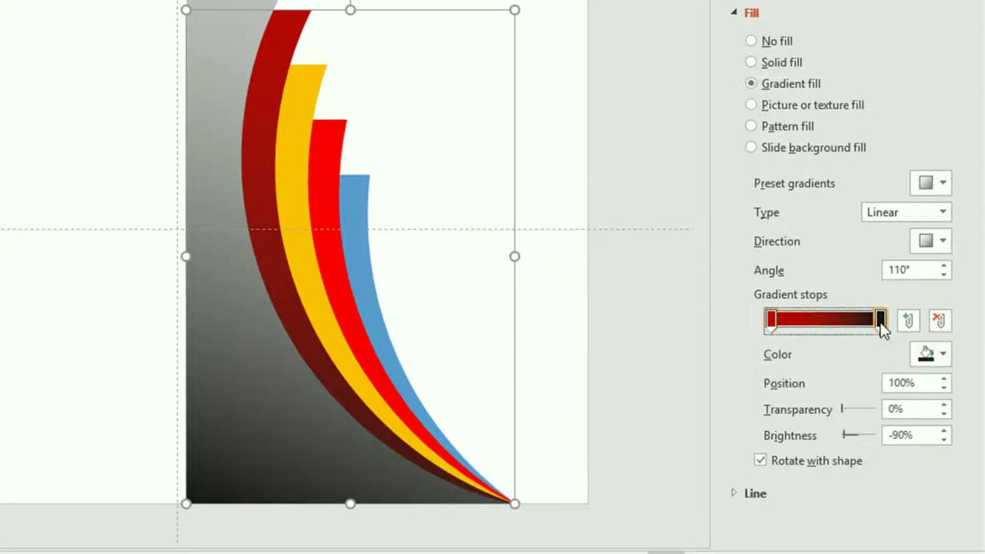
{"action": "left_click", "coordinate": [944, 354]}
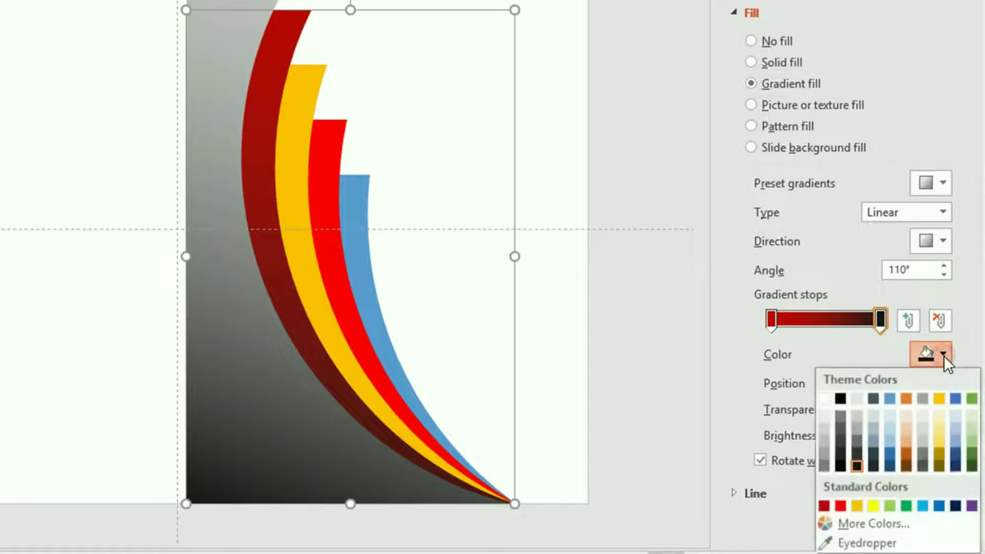
{"action": "left_click", "coordinate": [842, 507]}
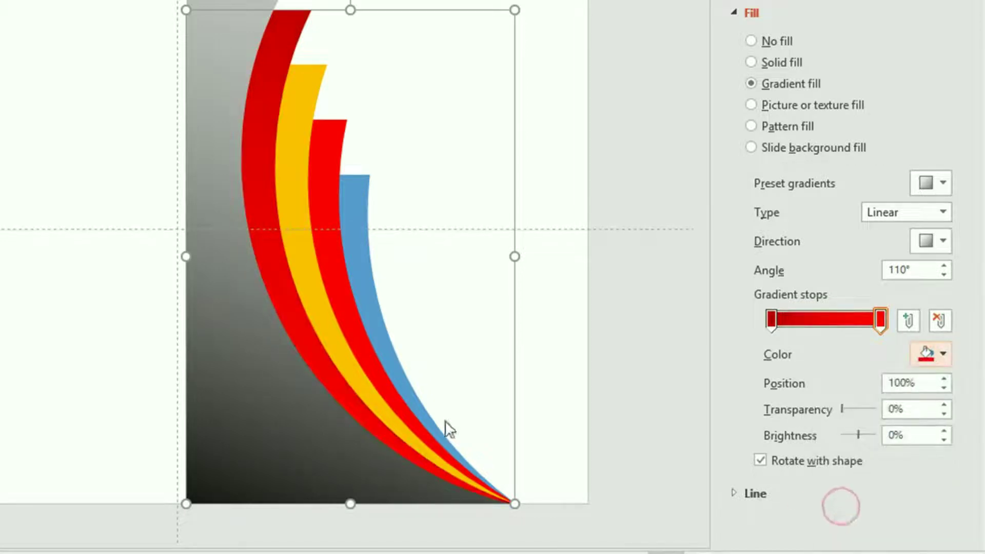
{"action": "key", "text": "Tab"}
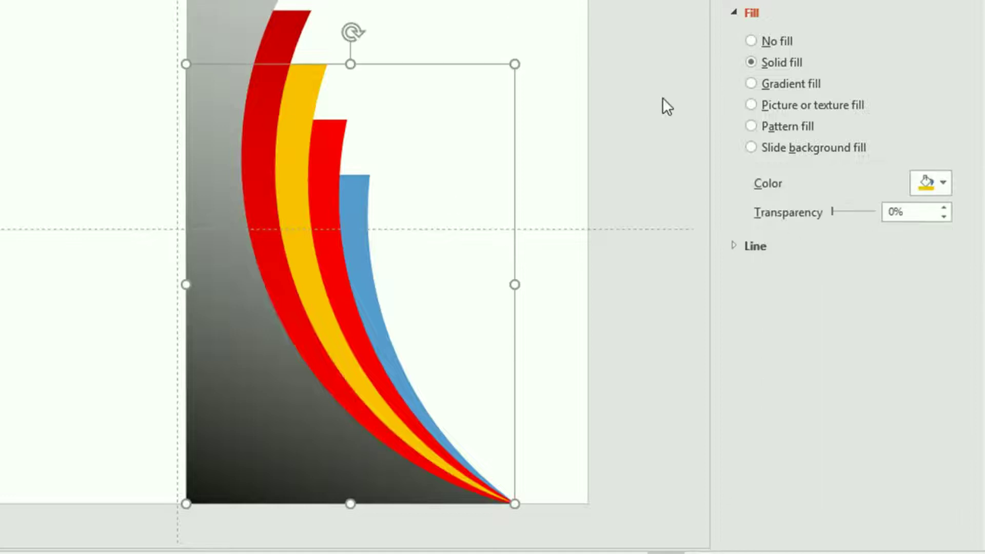
{"action": "left_click", "coordinate": [666, 98]}
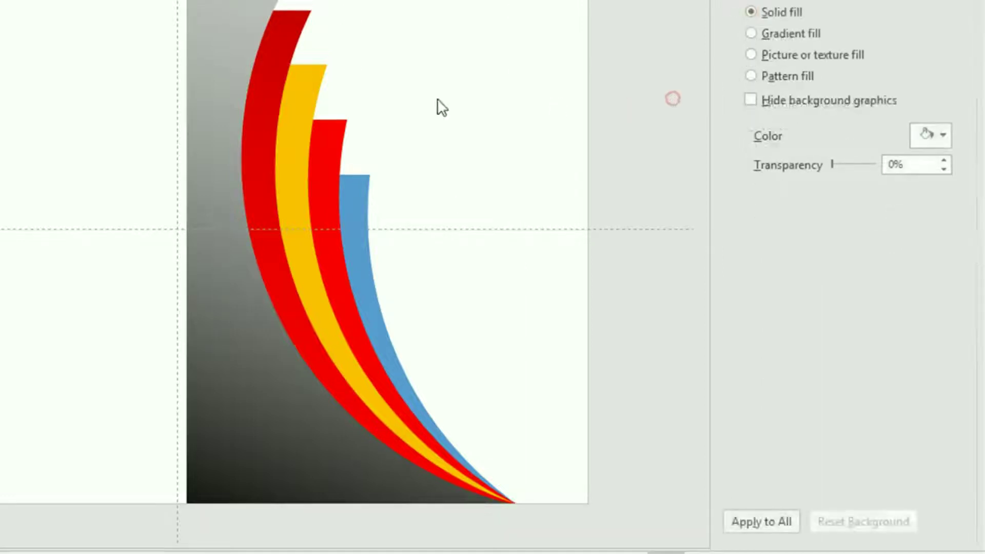
Switch the second arc to a gradient fill with an orange-red custom colour on the left stop.
{"action": "left_click", "coordinate": [305, 97]}
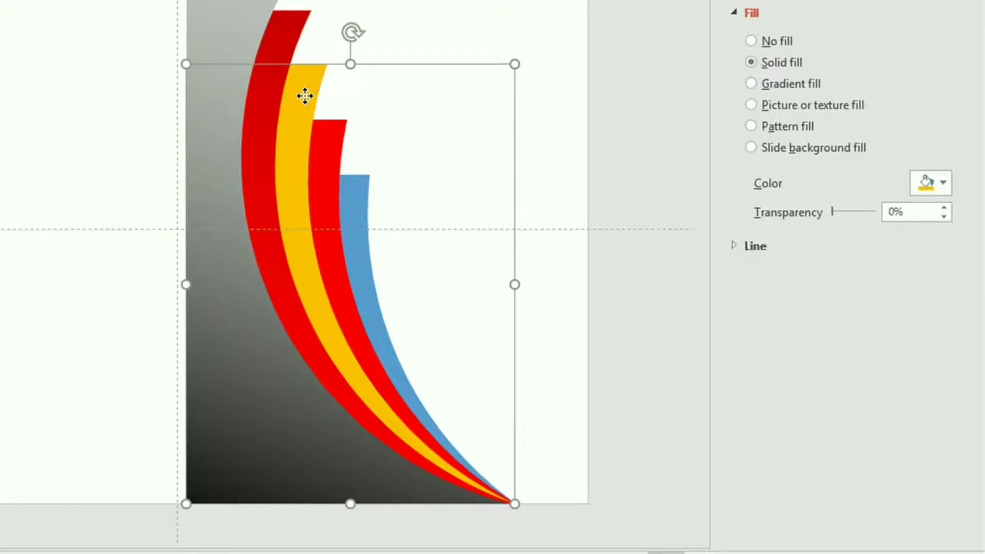
{"action": "left_click", "coordinate": [751, 84]}
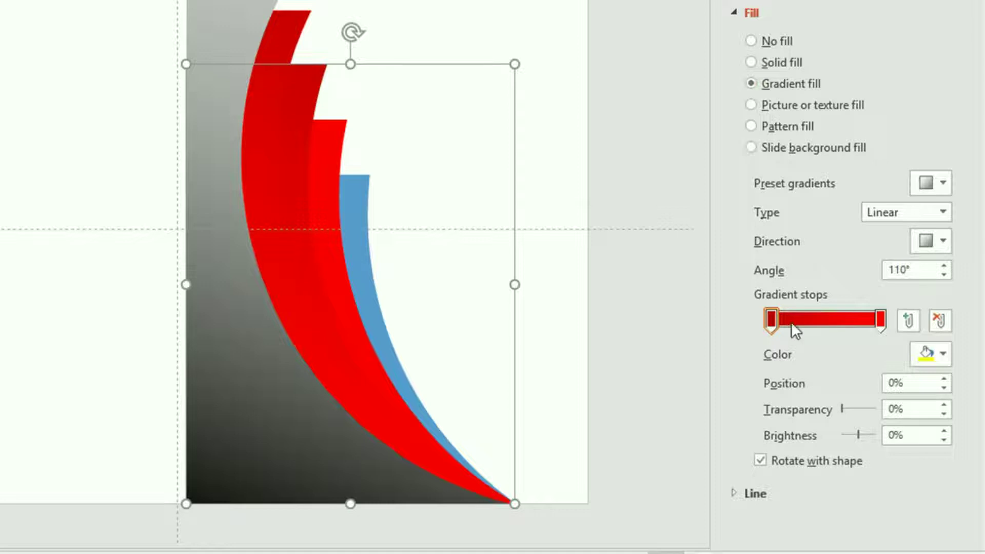
{"action": "left_click", "coordinate": [770, 322]}
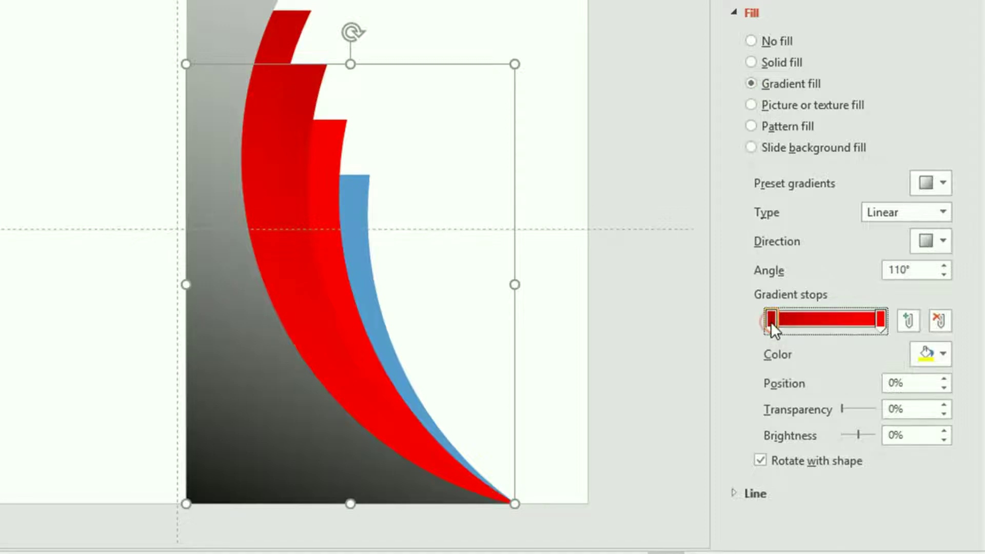
{"action": "left_click", "coordinate": [943, 353]}
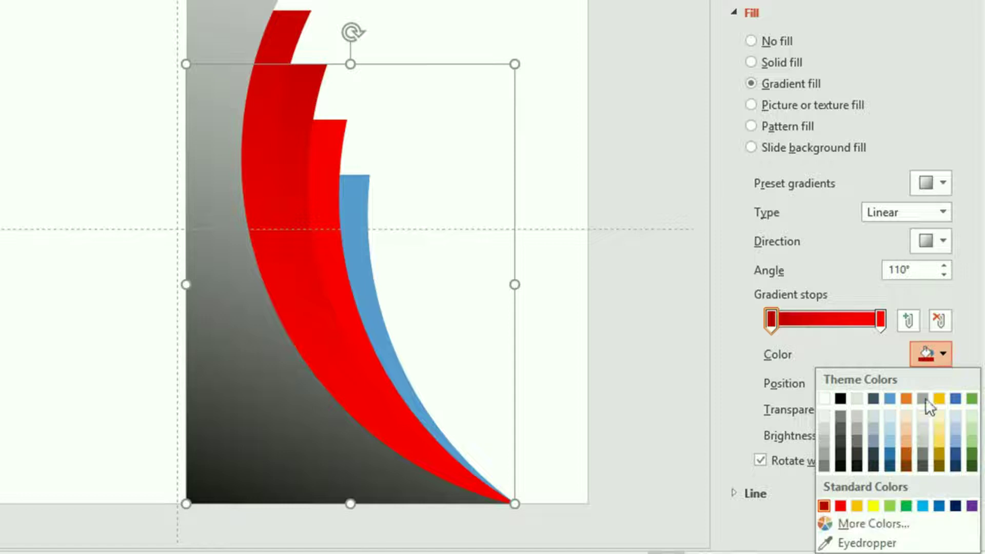
{"action": "left_click", "coordinate": [868, 525]}
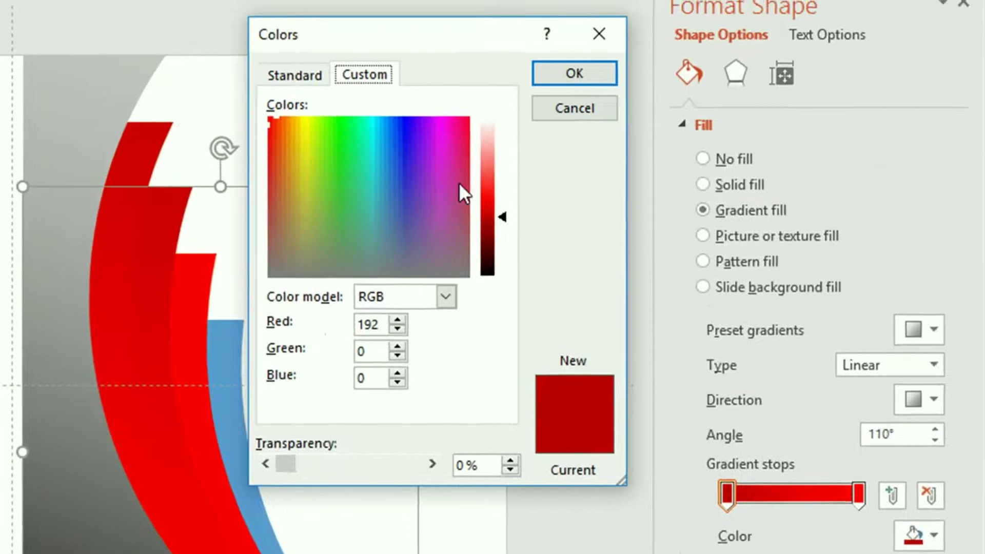
{"action": "left_click", "coordinate": [304, 76]}
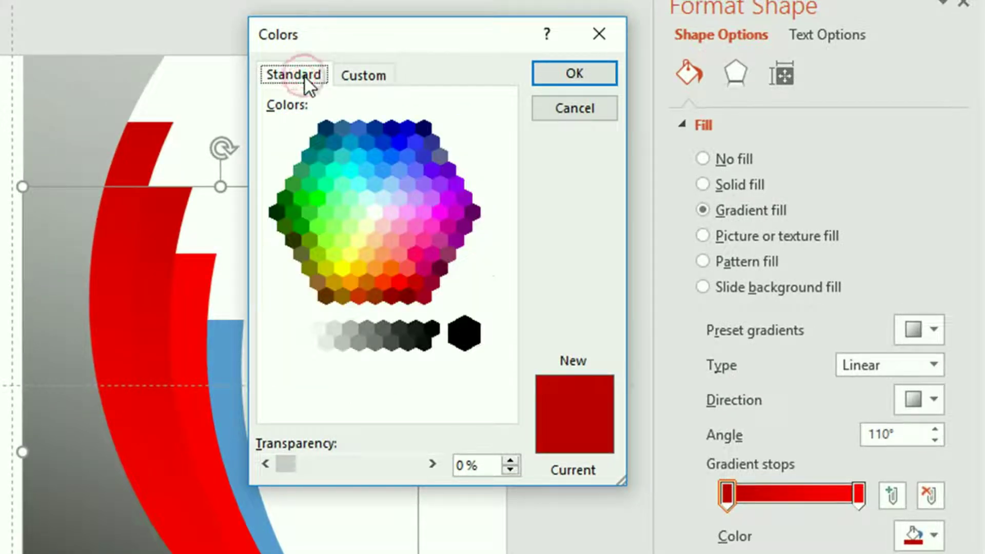
{"action": "left_click", "coordinate": [383, 282]}
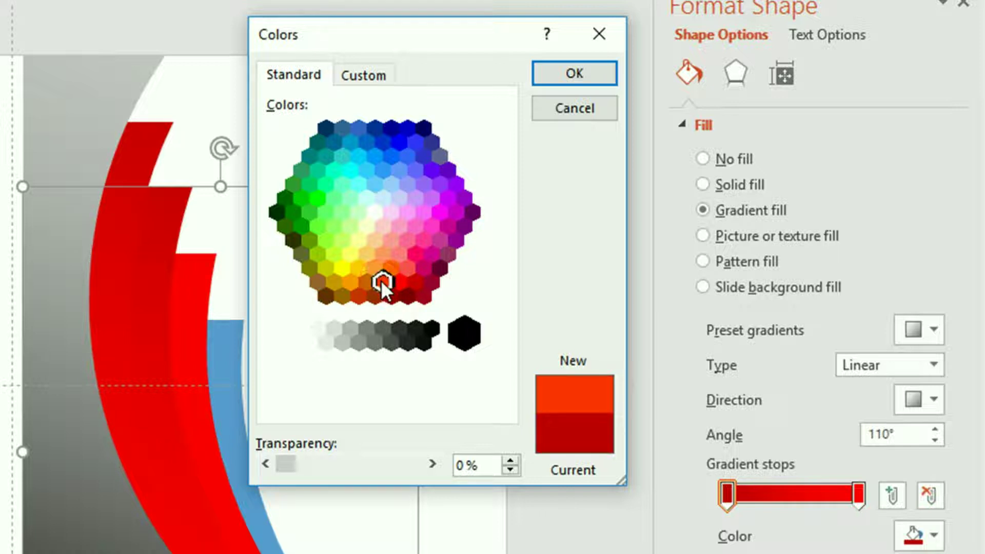
{"action": "left_click", "coordinate": [575, 72]}
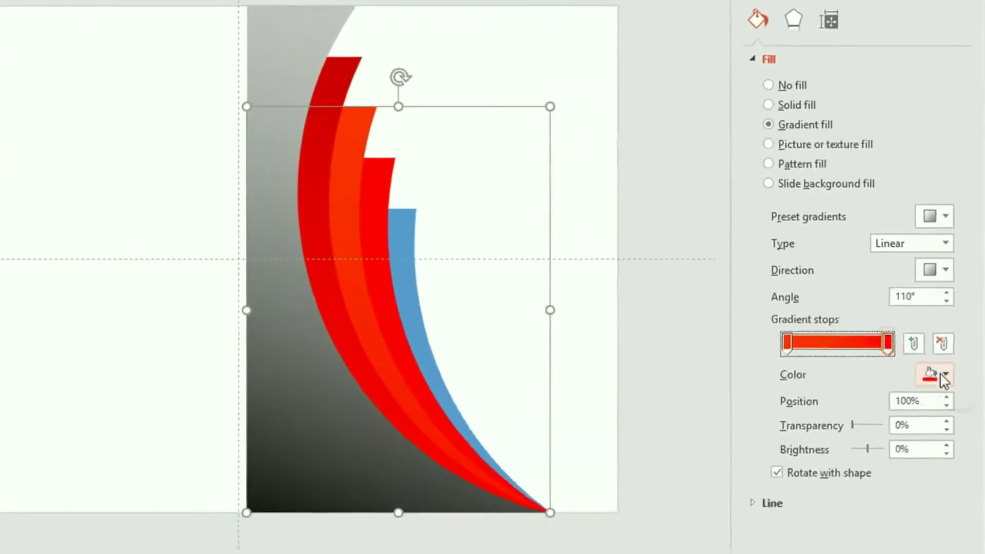
Set the second arc's right gradient stop to Gold.
{"action": "left_click", "coordinate": [946, 379]}
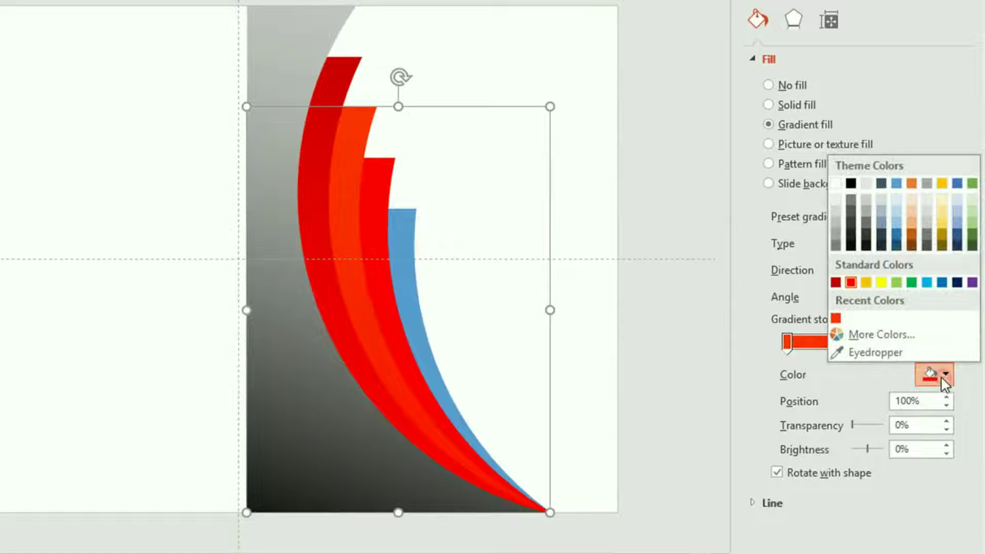
{"action": "left_click", "coordinate": [864, 282]}
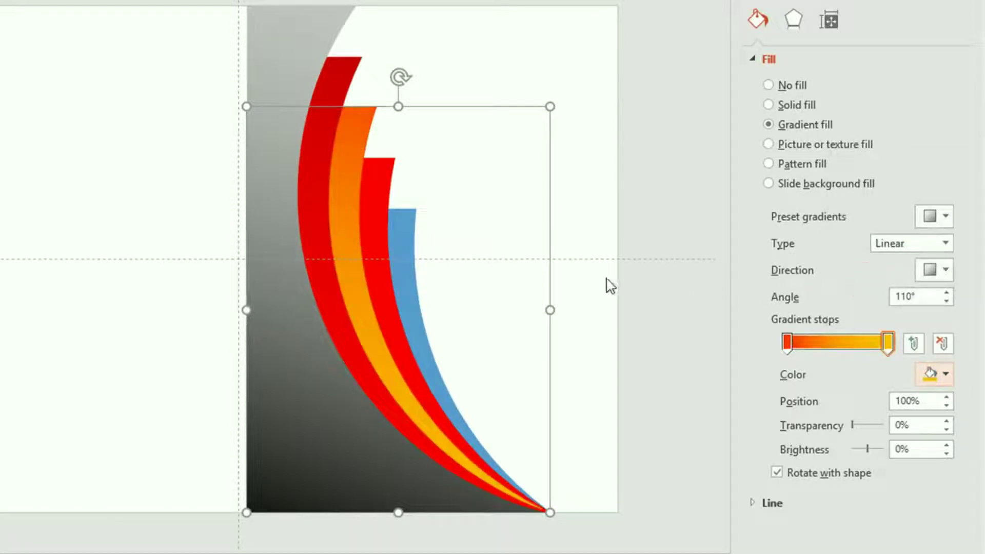
{"action": "left_click", "coordinate": [386, 173]}
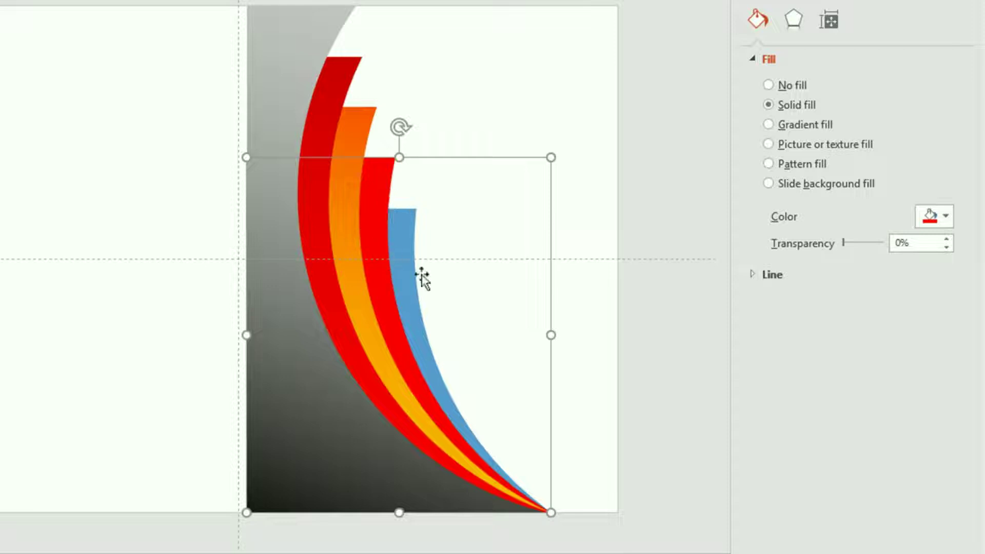
Fill the red third arc with a gradient running from Gold to Yellow.
{"action": "left_click", "coordinate": [768, 124]}
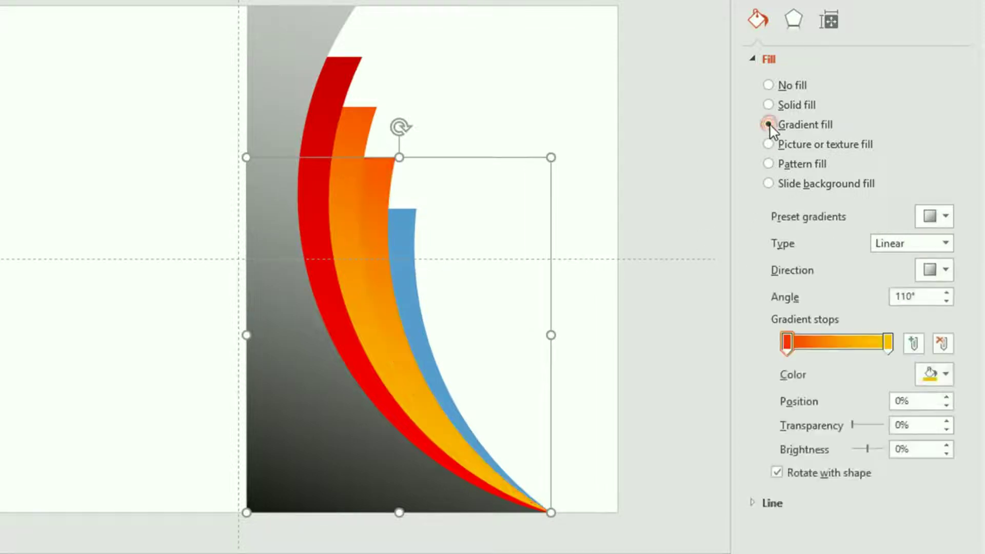
{"action": "left_click", "coordinate": [787, 342]}
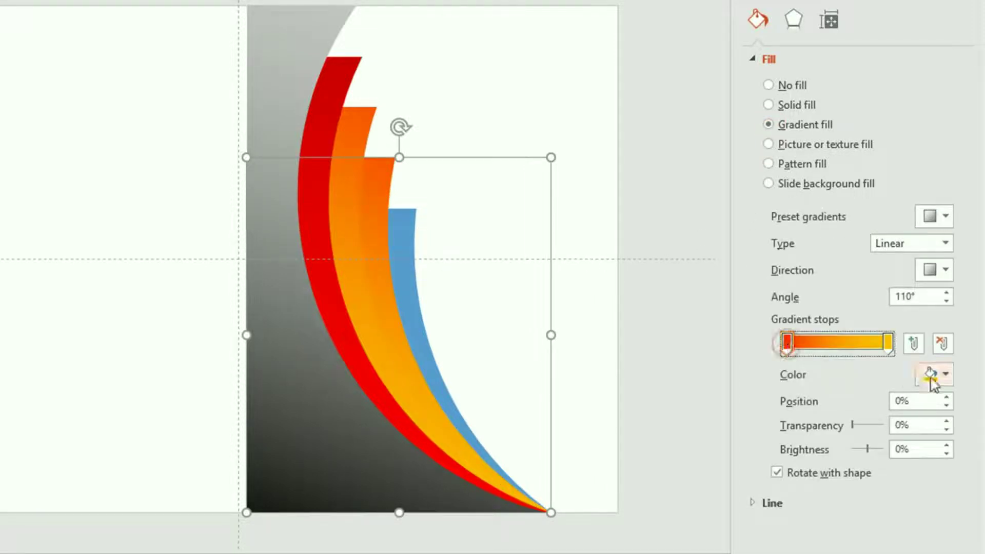
{"action": "left_click", "coordinate": [946, 374]}
{"action": "left_click", "coordinate": [871, 283]}
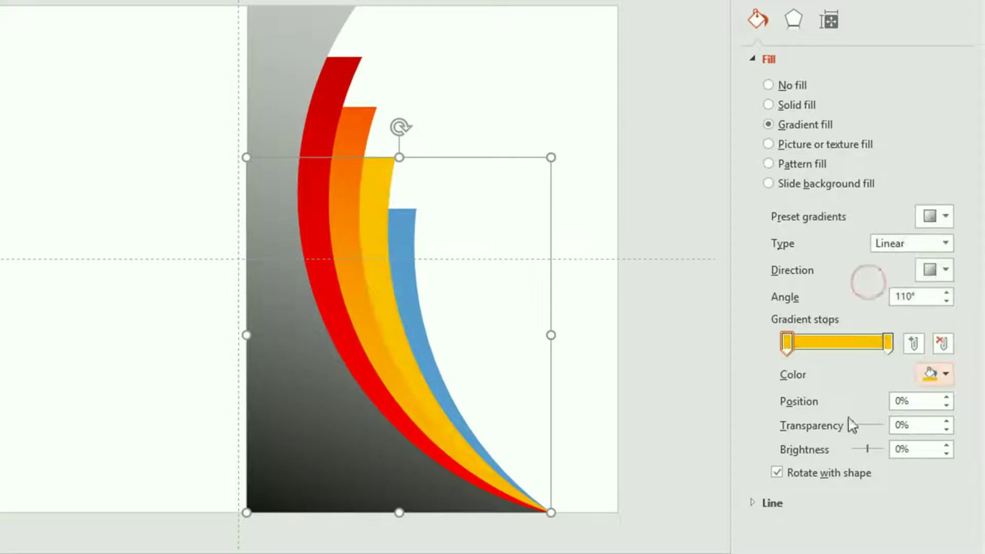
{"action": "left_click", "coordinate": [887, 343]}
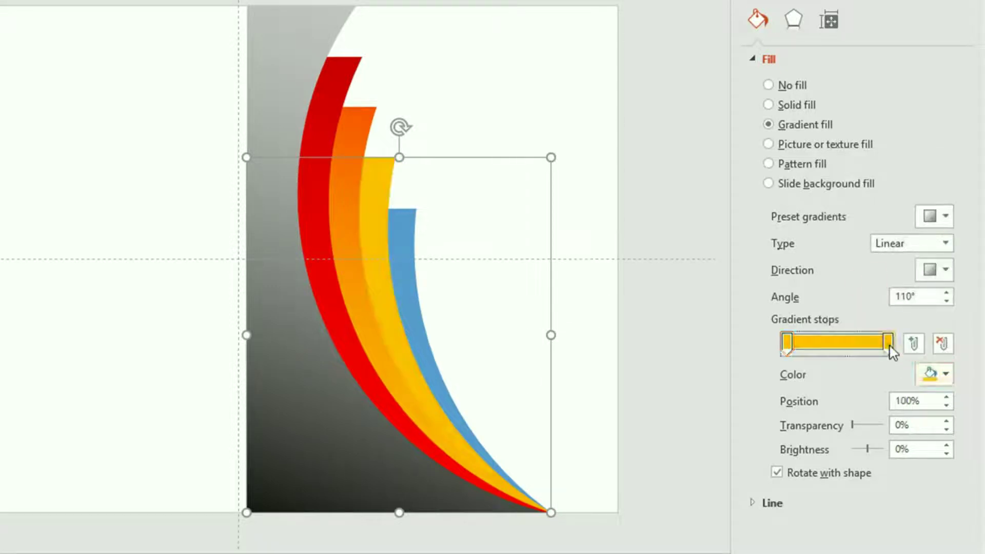
{"action": "left_click", "coordinate": [946, 374]}
{"action": "left_click", "coordinate": [882, 285]}
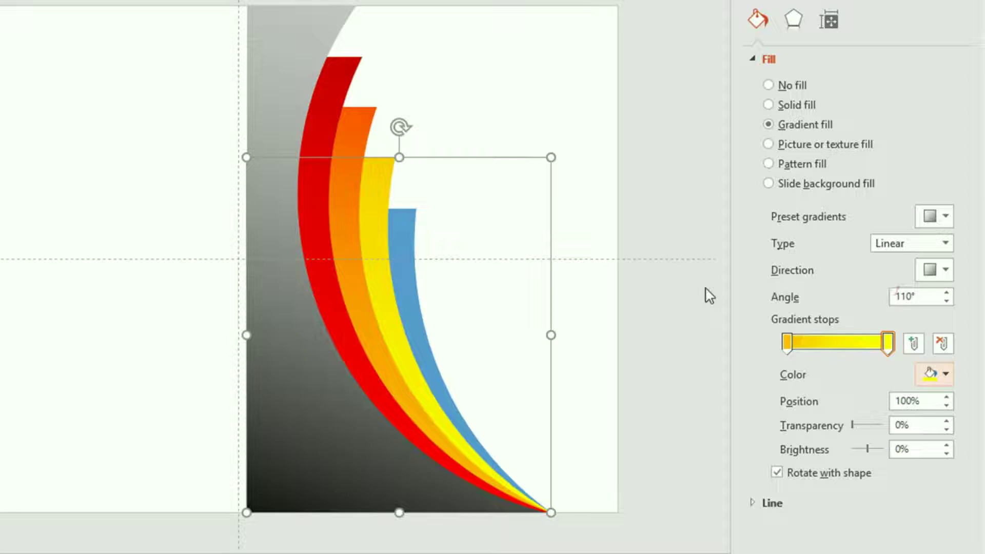
{"action": "key", "text": "Tab"}
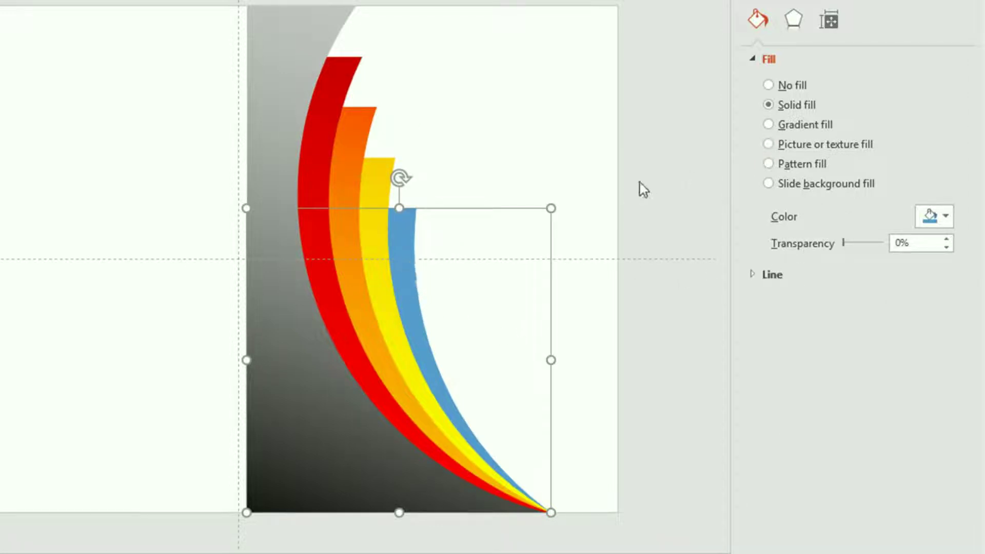
Fill the blue arc with a gradient from Black to Gray-50%, Accent 3, Lighter 40%.
{"action": "left_click", "coordinate": [769, 126]}
{"action": "left_click", "coordinate": [793, 345]}
{"action": "left_click", "coordinate": [945, 375]}
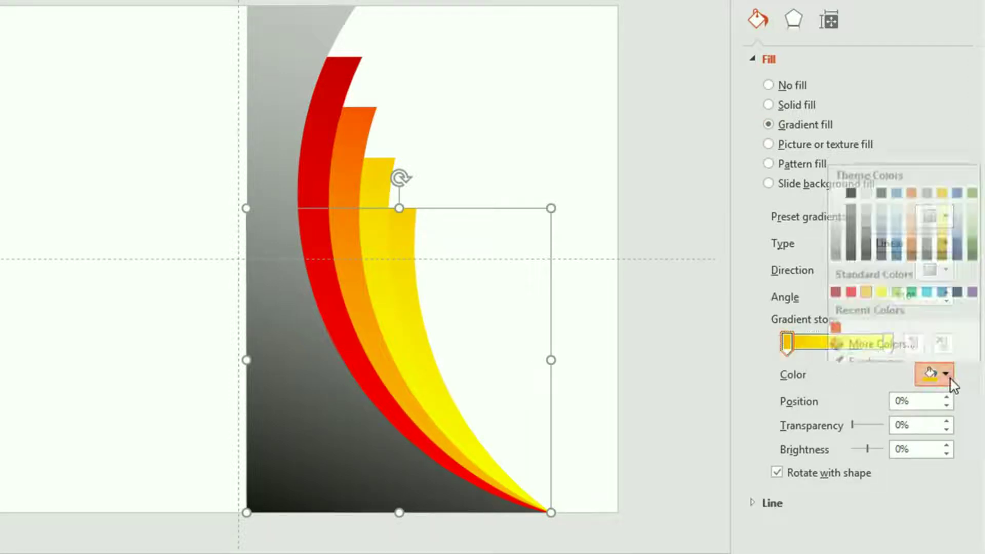
{"action": "left_click", "coordinate": [852, 183]}
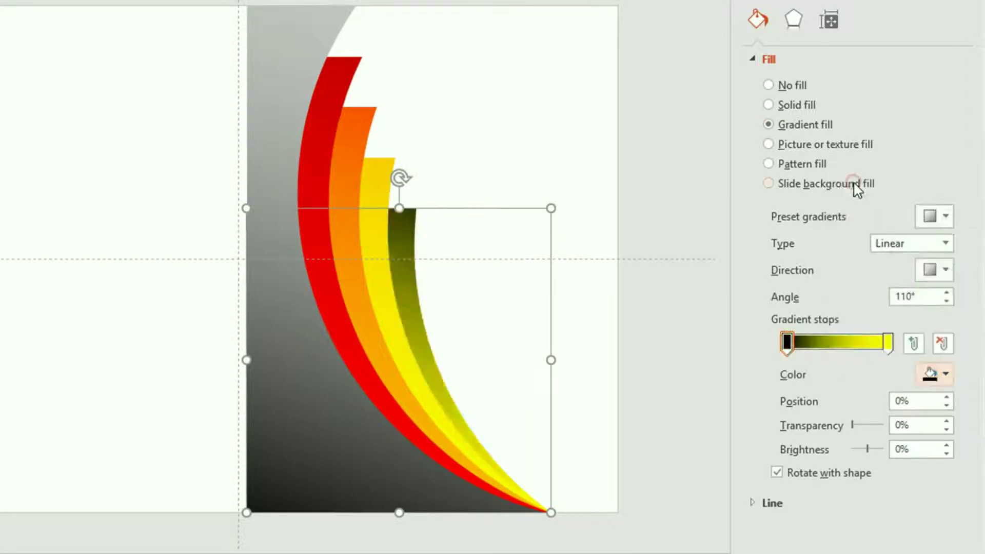
{"action": "left_click", "coordinate": [888, 342]}
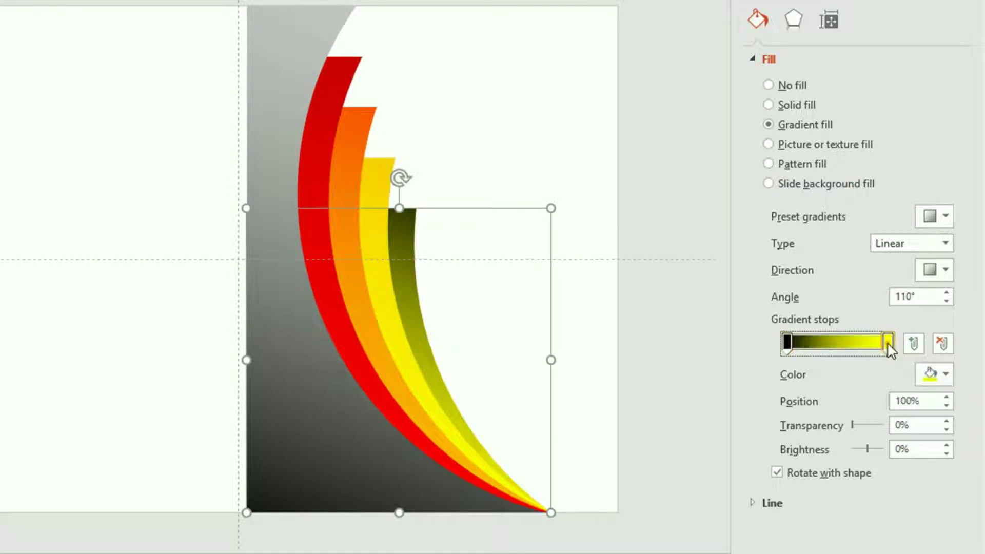
{"action": "left_click", "coordinate": [948, 374]}
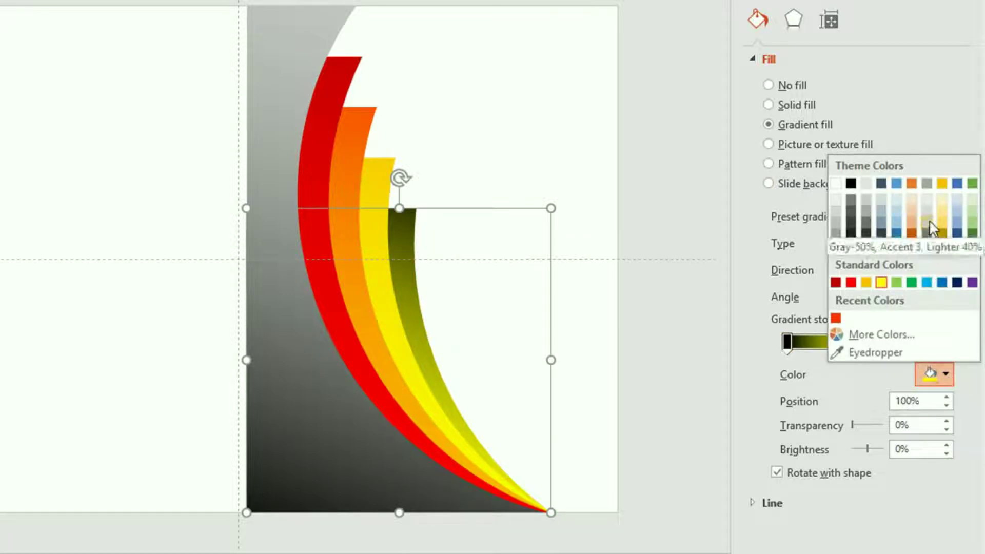
{"action": "key", "text": "Escape"}
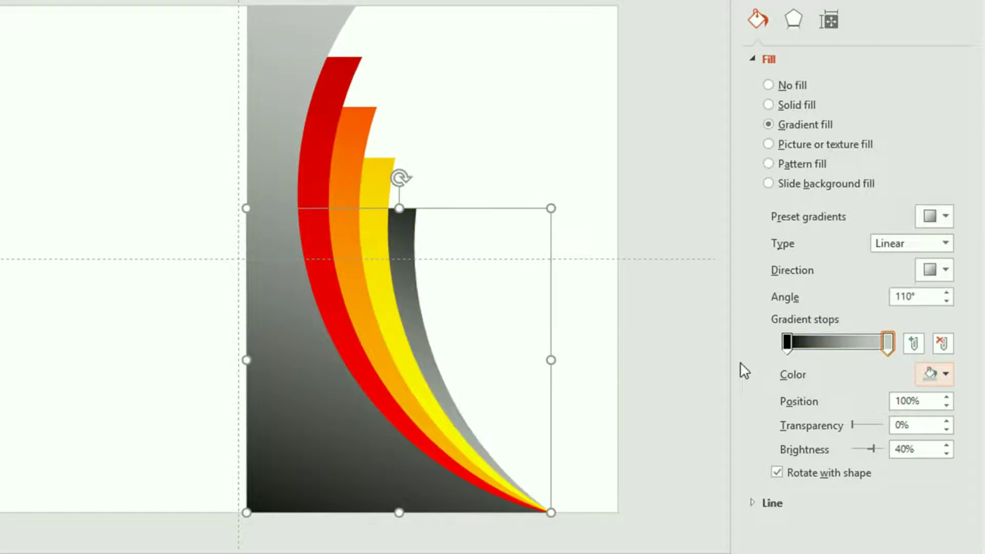
{"action": "left_click", "coordinate": [681, 203]}
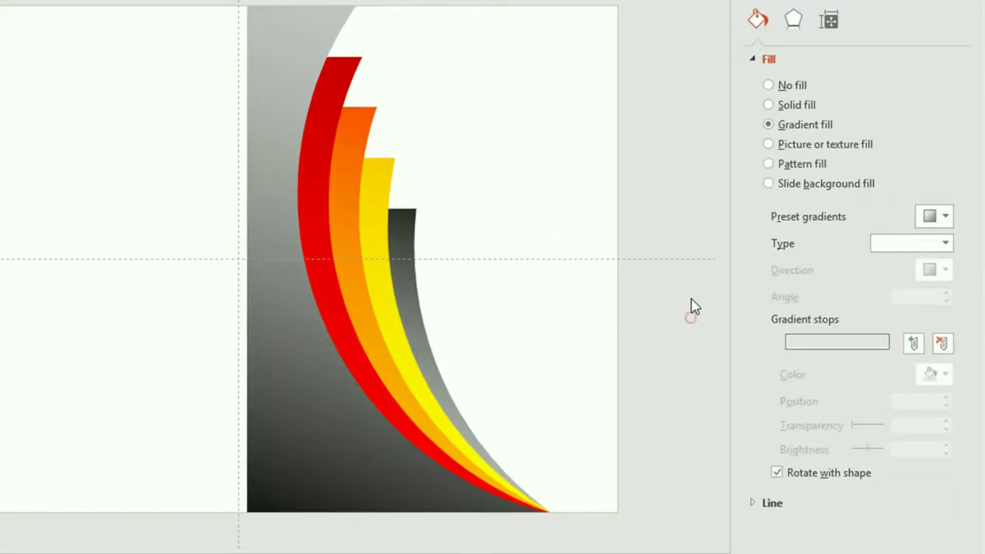
{"action": "left_click", "coordinate": [690, 318]}
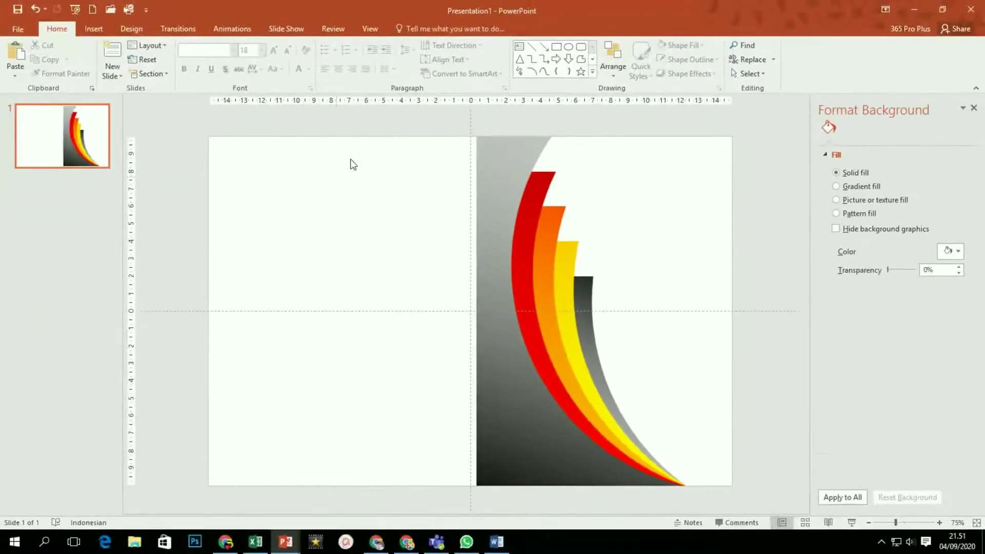
Select the gradient panel and four arcs together and nudge them back to the slide's left edge.
{"action": "left_click_drag", "start_coordinate": [387, 117], "coordinate": [775, 259]}
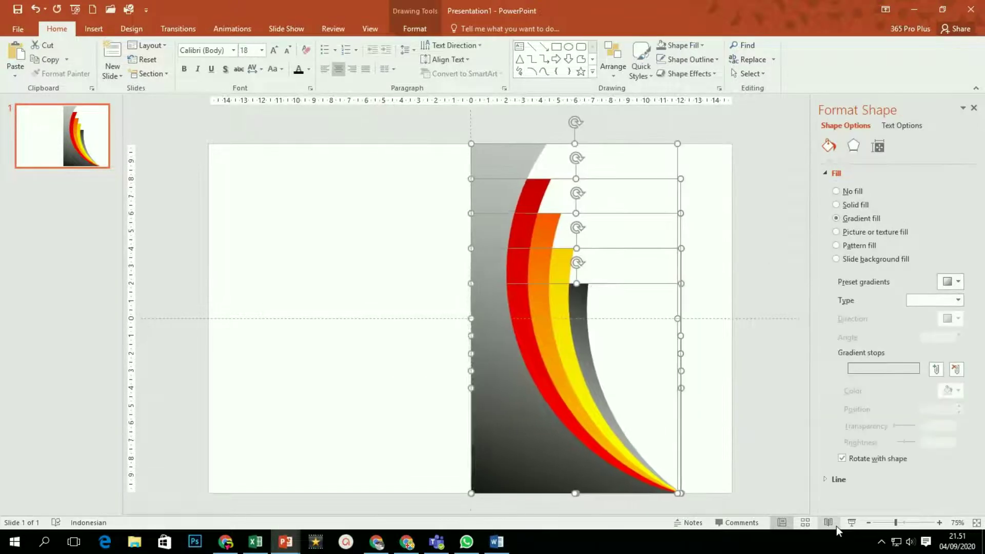
{"action": "key", "text": "Left"}
{"action": "key", "text": "Left"}
{"action": "key", "text": "Left"}
{"action": "key", "text": "Left"}
{"action": "key", "text": "Left"}
{"action": "key", "text": "Left"}
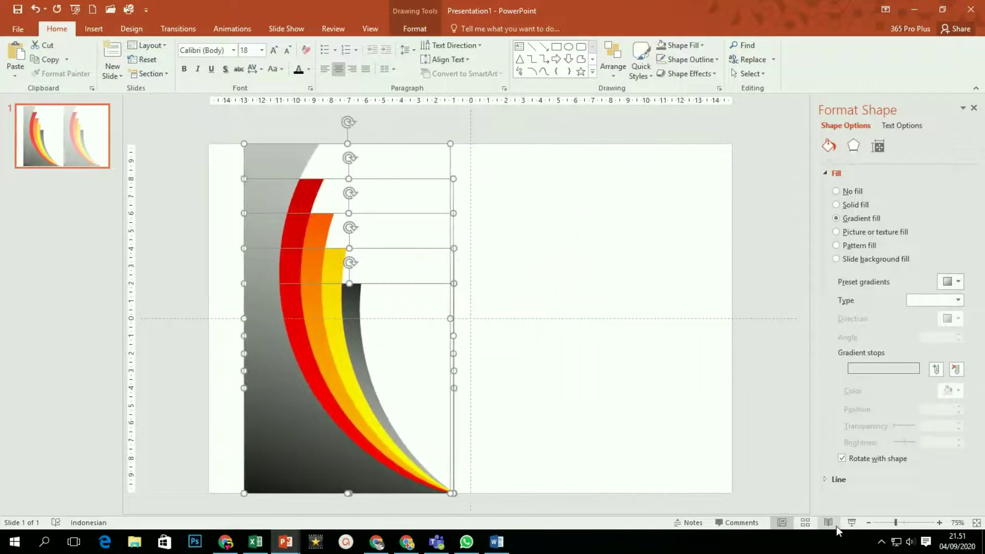
{"action": "key", "text": "Escape"}
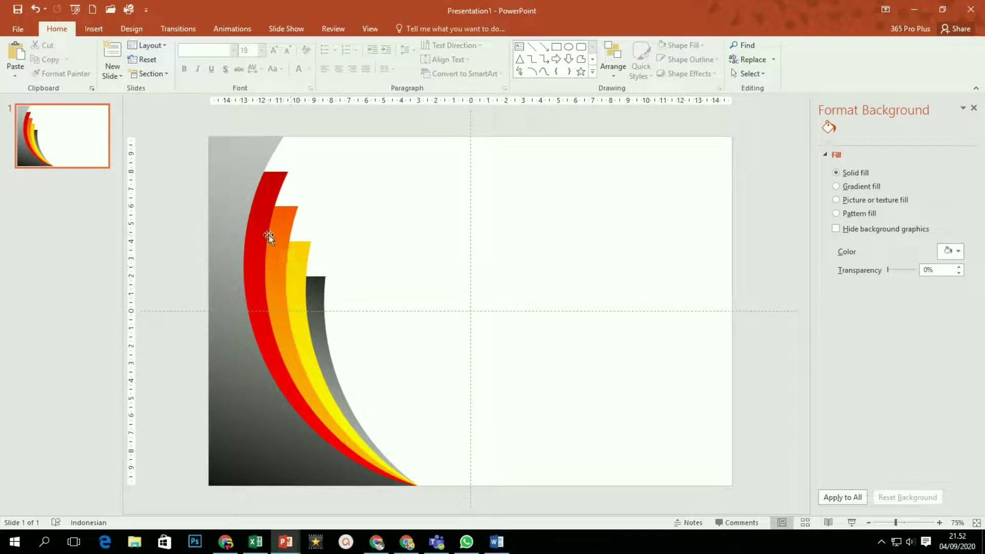
{"action": "left_click", "coordinate": [261, 222]}
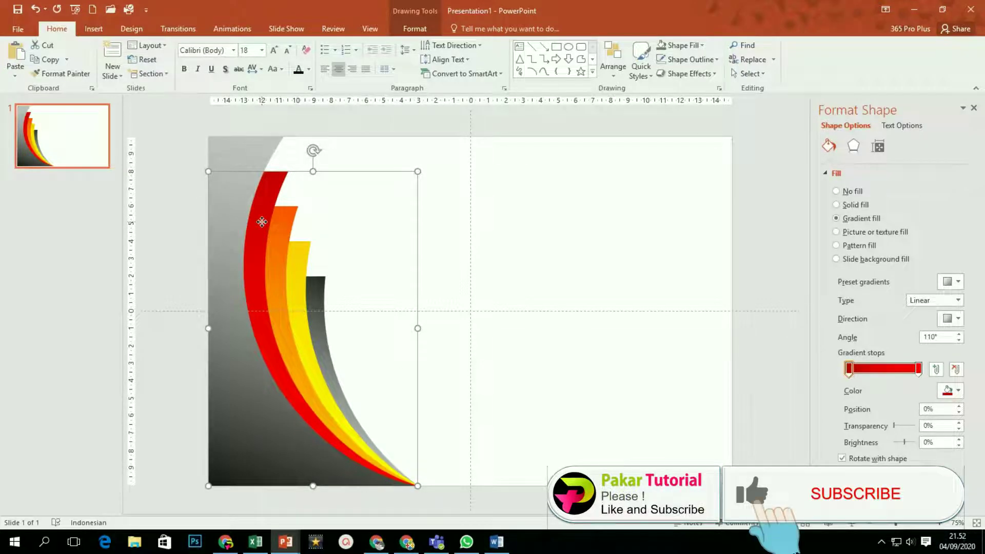
Apply the Preset 2 shape effect to the red, orange, yellow and dark grey stripes.
{"action": "left_click", "coordinate": [280, 236]}
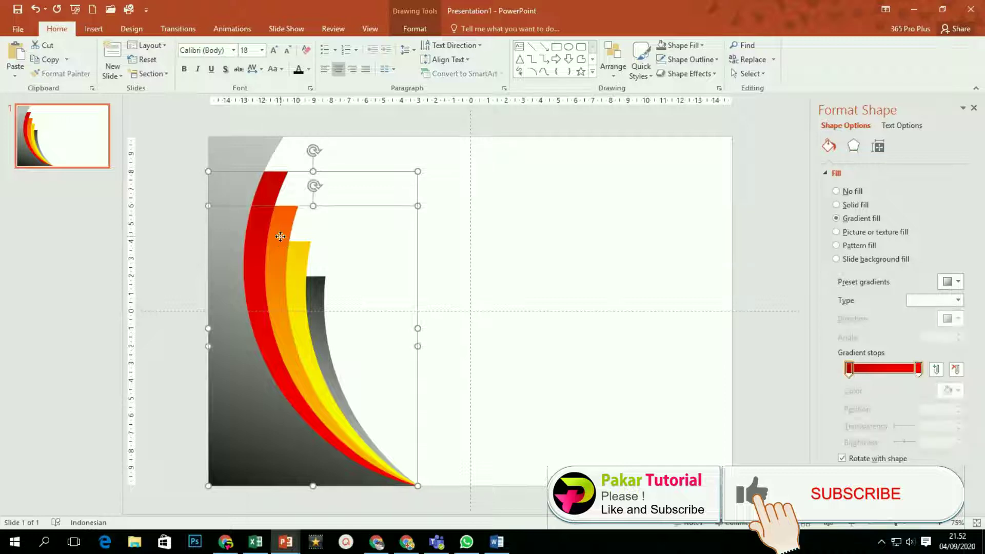
{"action": "left_click", "coordinate": [297, 267], "text": "shift"}
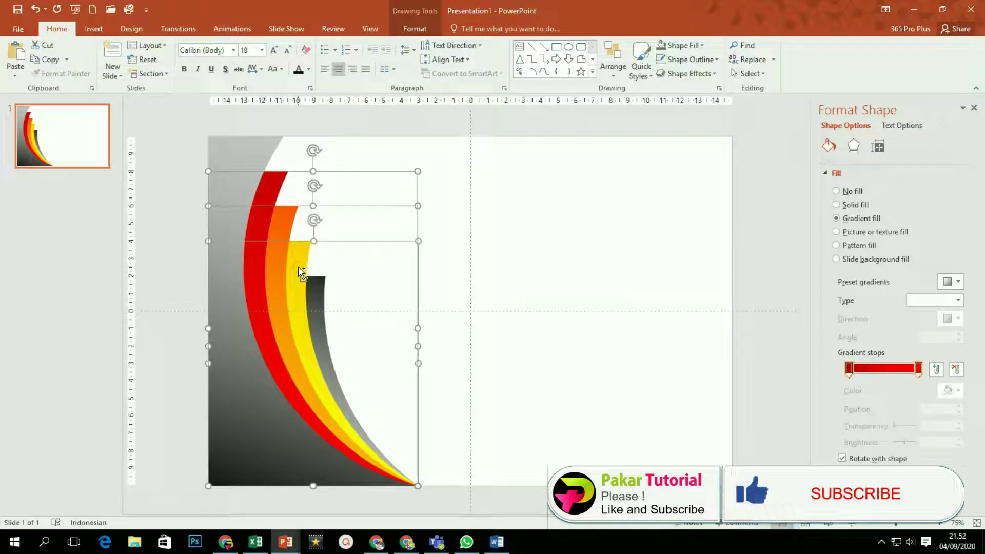
{"action": "left_click", "coordinate": [318, 307], "text": "shift"}
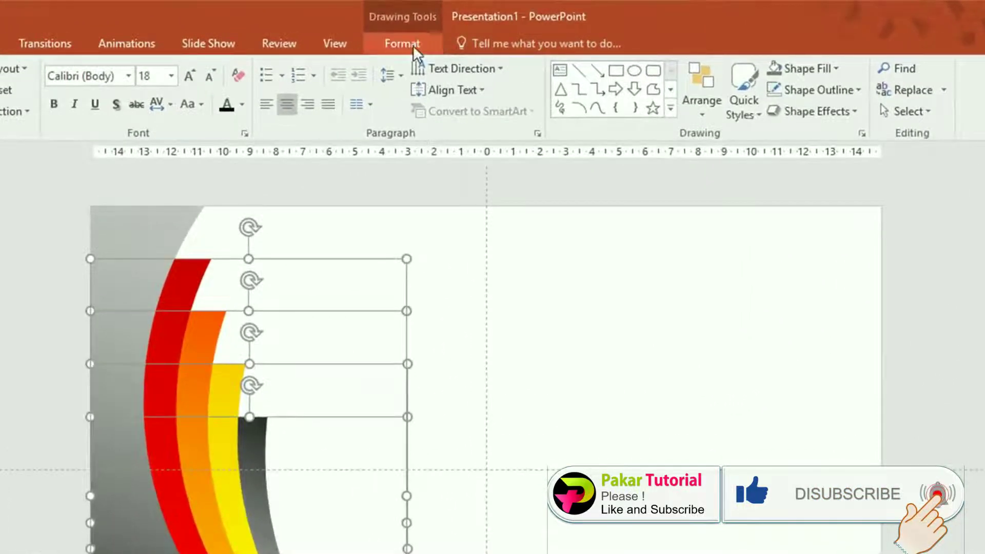
{"action": "left_click", "coordinate": [414, 45]}
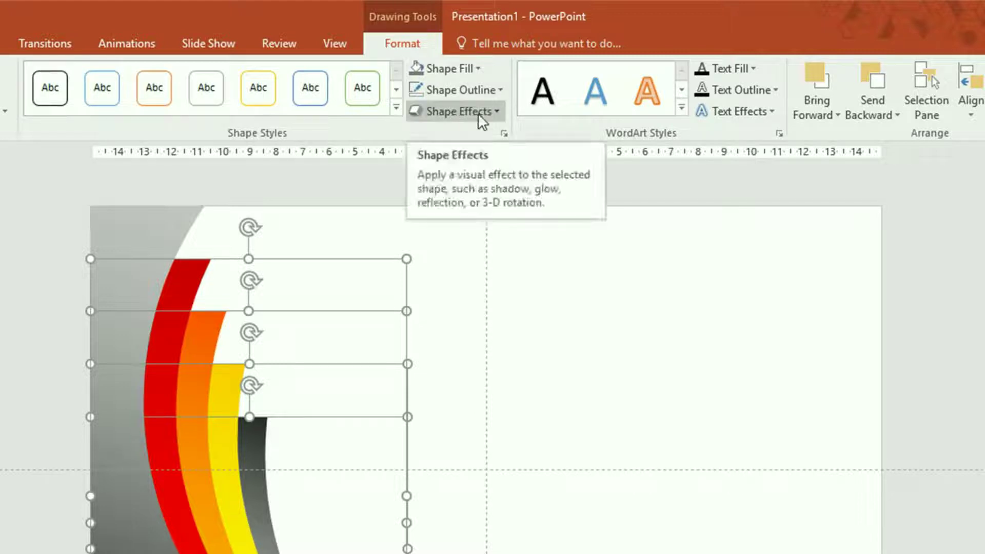
{"action": "left_click", "coordinate": [501, 114]}
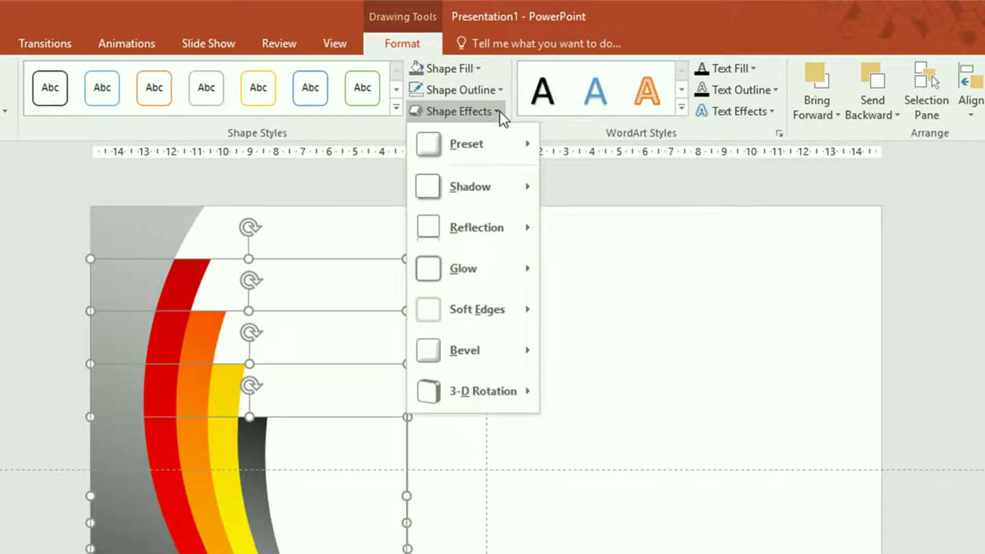
{"action": "mouse_move", "coordinate": [469, 144]}
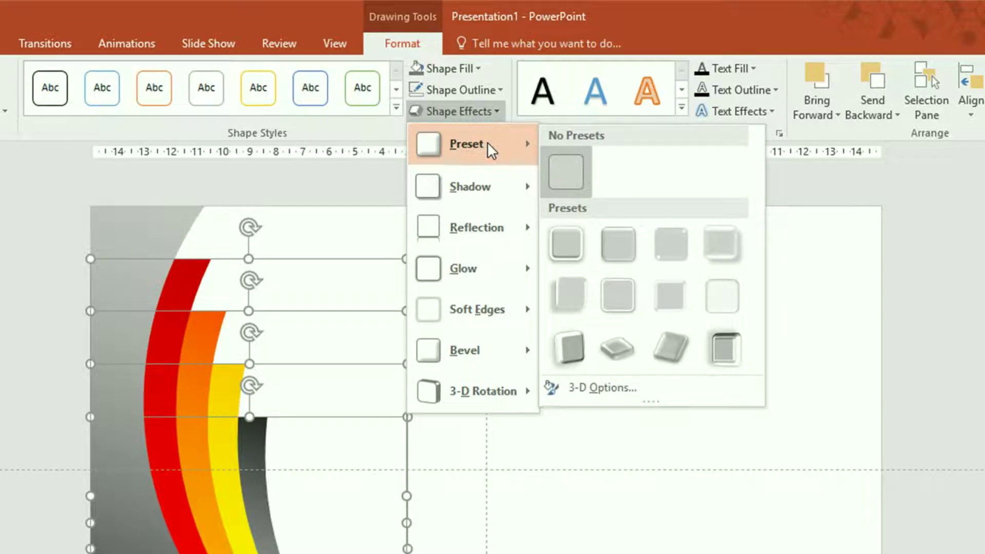
{"action": "left_click", "coordinate": [622, 245]}
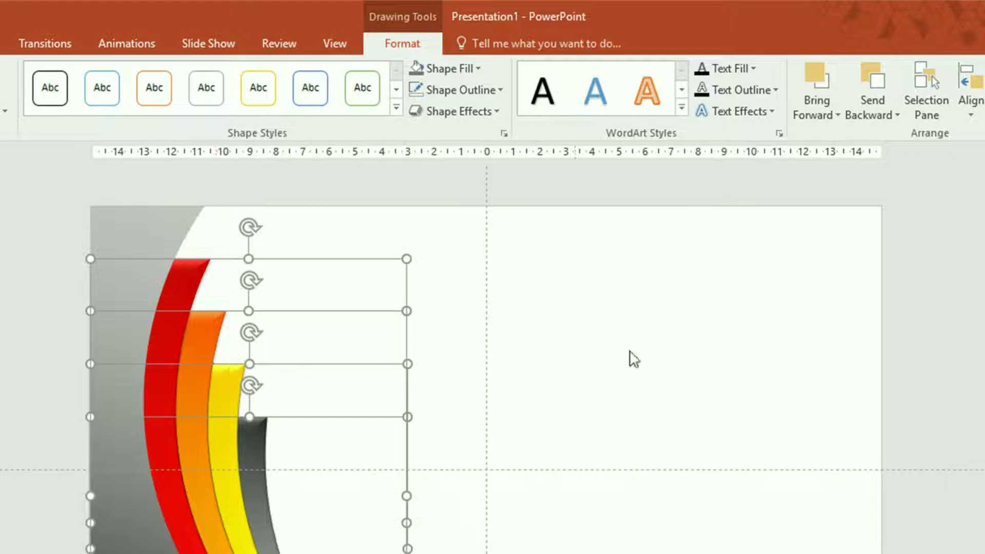
{"action": "left_click", "coordinate": [661, 176]}
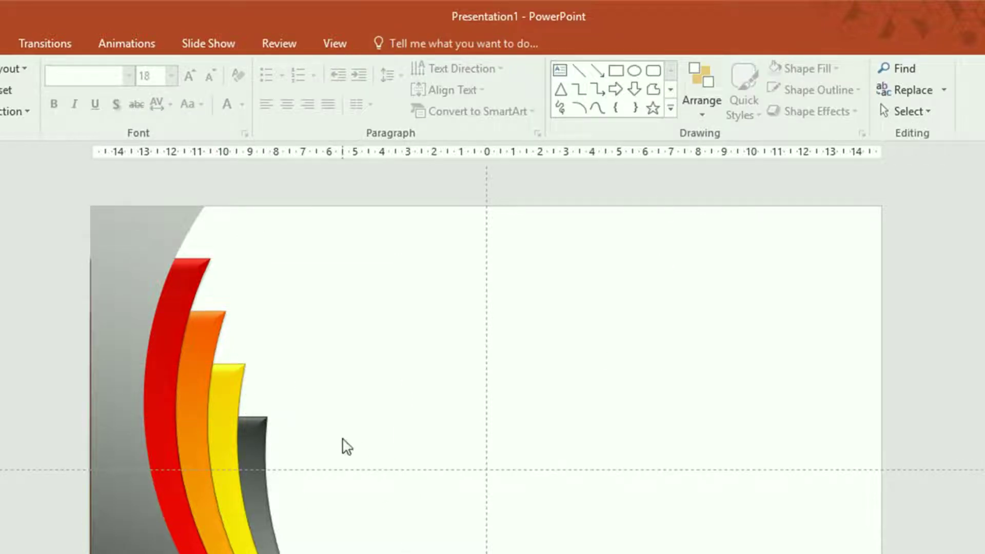
Switch the dark grey stripe to the Preset 4 shape effect so it casts a soft shadow.
{"action": "left_click", "coordinate": [260, 457]}
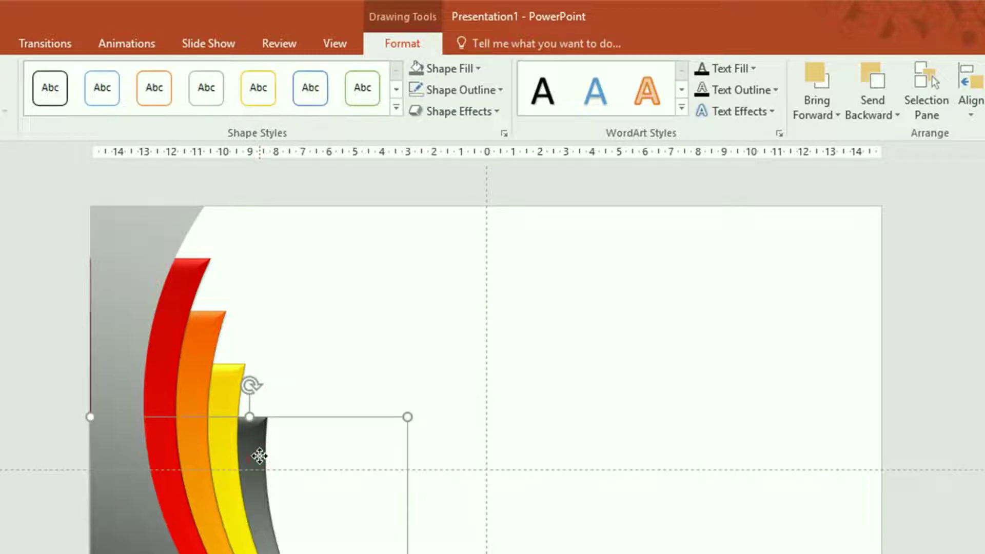
{"action": "left_click", "coordinate": [496, 112]}
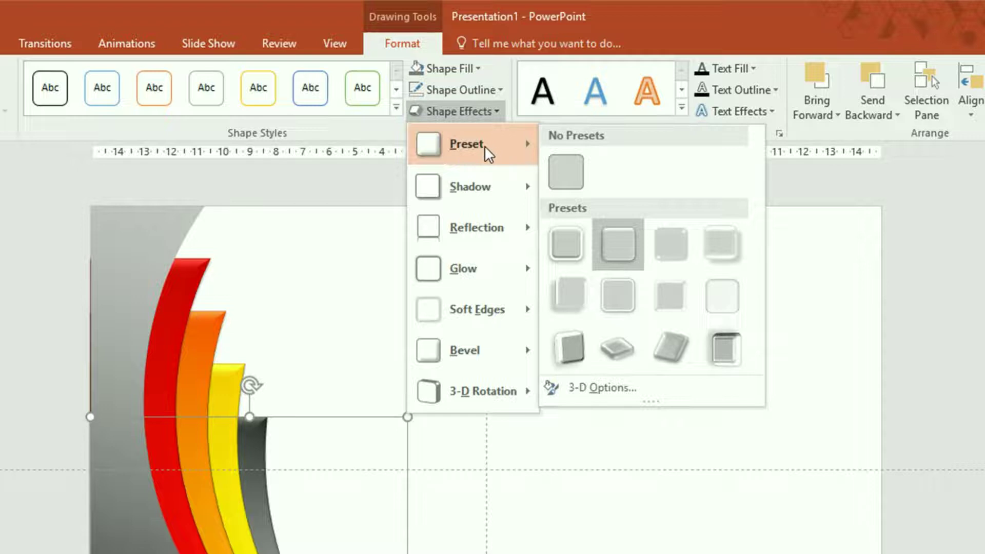
{"action": "mouse_move", "coordinate": [466, 144]}
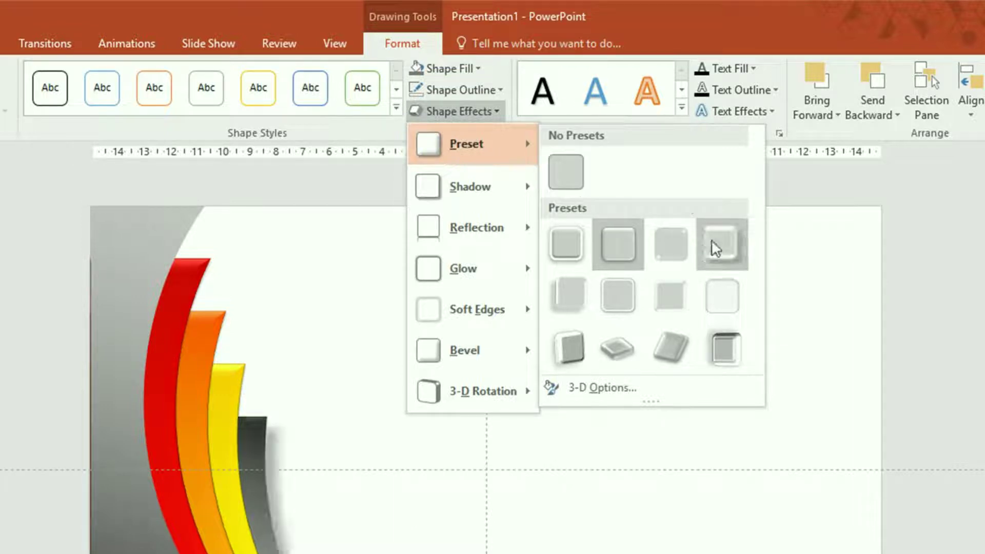
{"action": "left_click", "coordinate": [722, 243]}
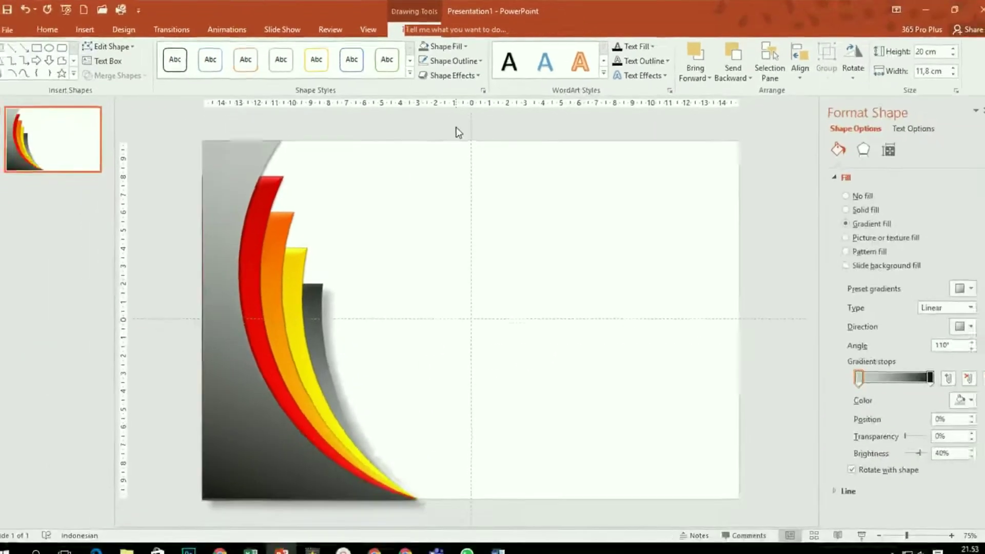
{"action": "left_click", "coordinate": [455, 124]}
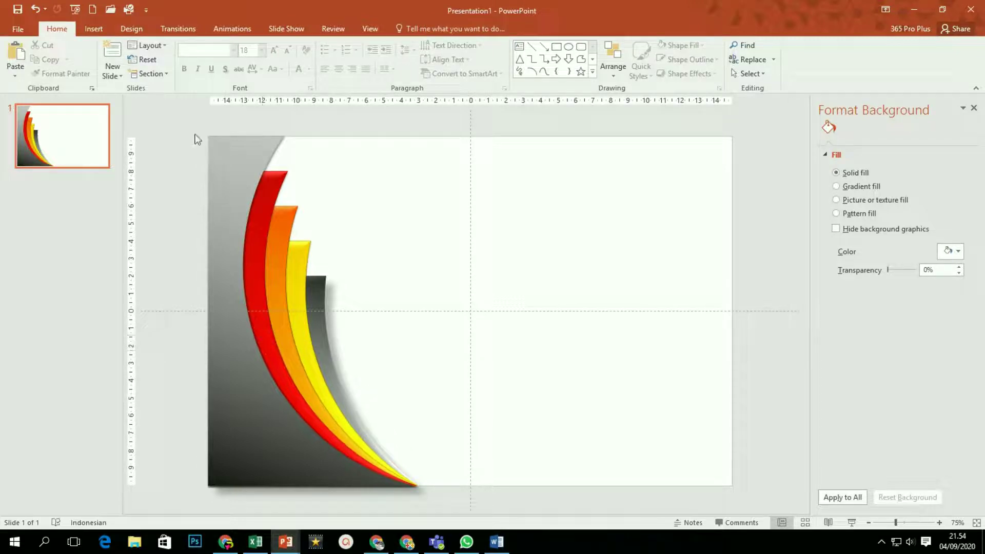
Group the grey panel and four arcs into a single 20 cm by 12,08 cm object.
{"action": "mouse_move", "coordinate": [158, 116]}
{"action": "left_mouse_down"}
{"action": "mouse_move", "coordinate": [223, 124]}
{"action": "mouse_move", "coordinate": [525, 518]}
{"action": "left_mouse_up"}
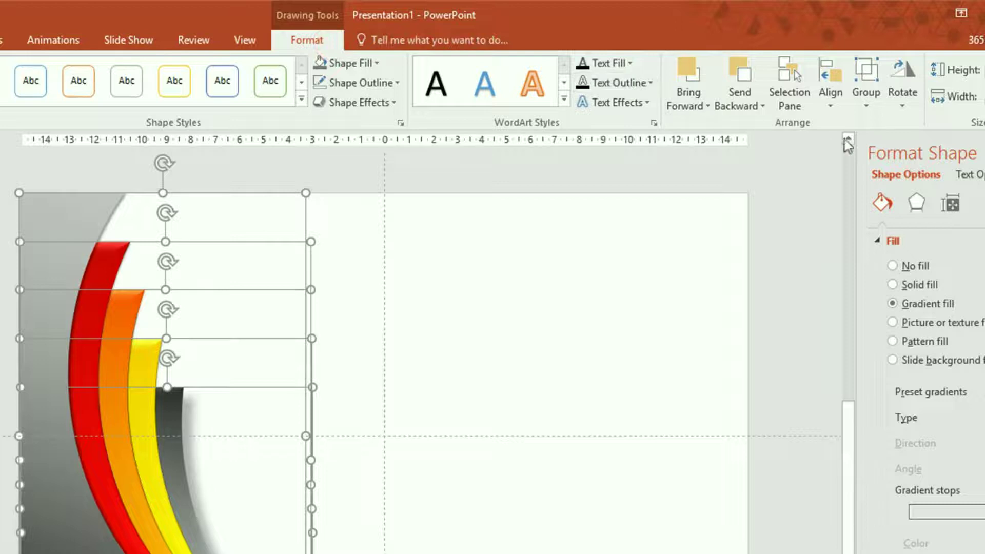
{"action": "left_click", "coordinate": [870, 107]}
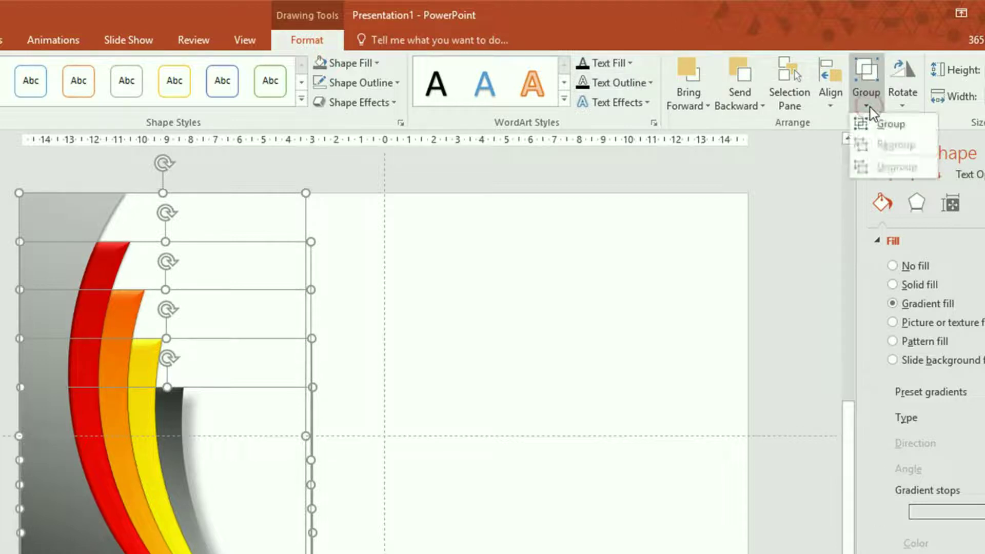
{"action": "left_click", "coordinate": [891, 125]}
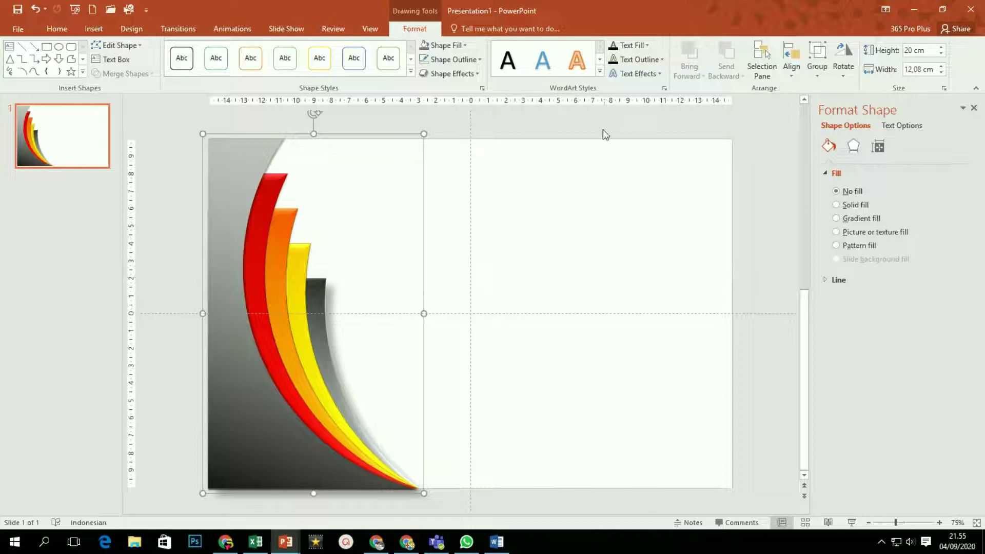
{"action": "left_click", "coordinate": [546, 145]}
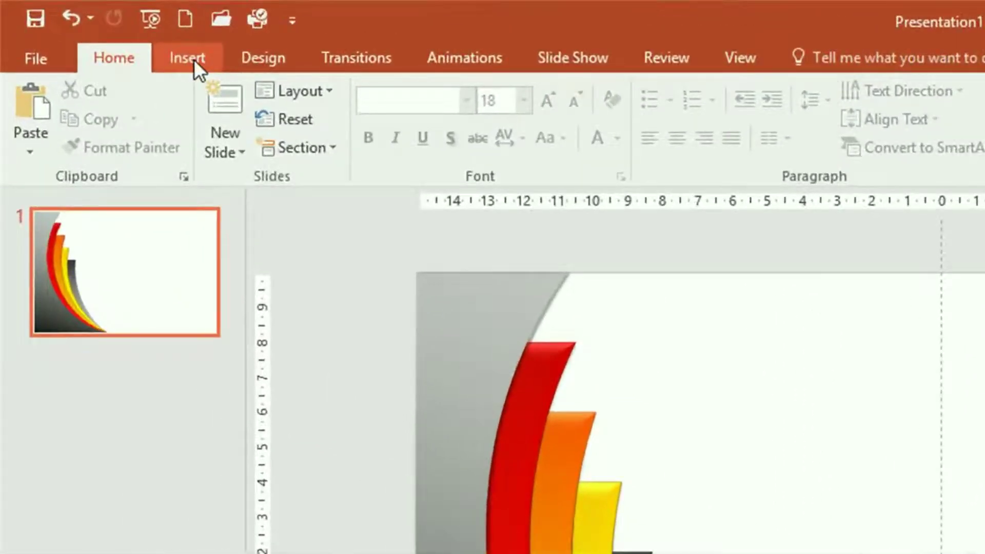
Insert a first-style plain WordArt box reading 'Sertifikat' at the slide centre.
{"action": "left_click", "coordinate": [194, 60]}
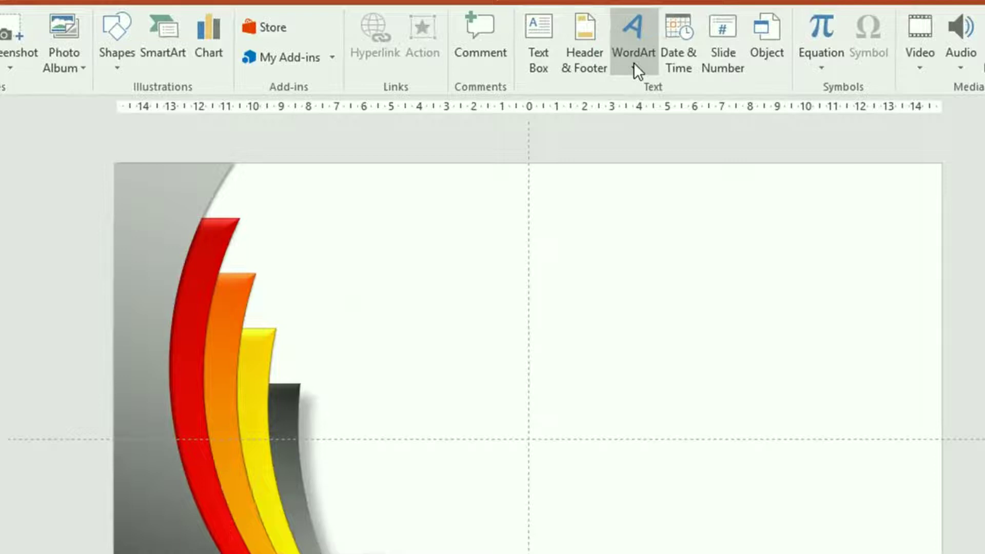
{"action": "left_click", "coordinate": [632, 63]}
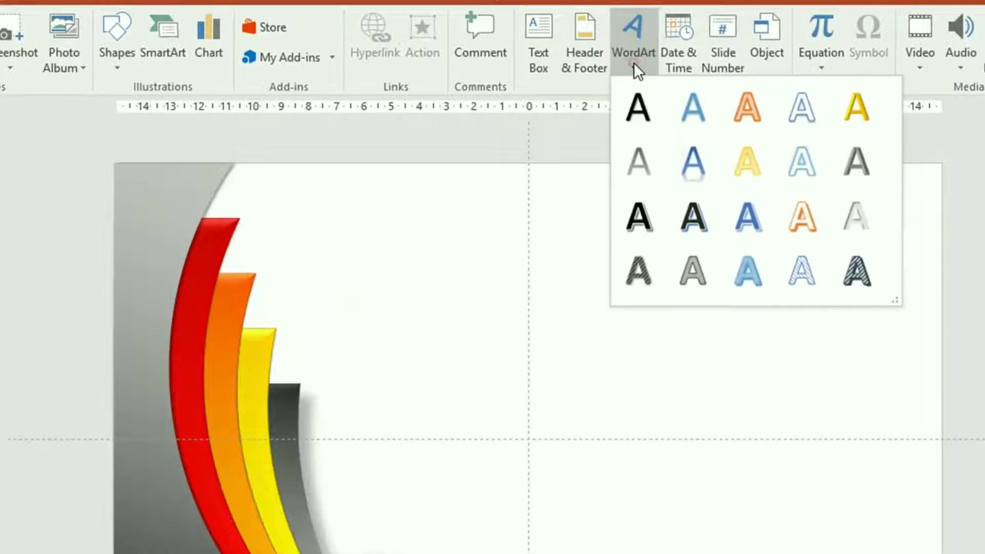
{"action": "left_click", "coordinate": [637, 109]}
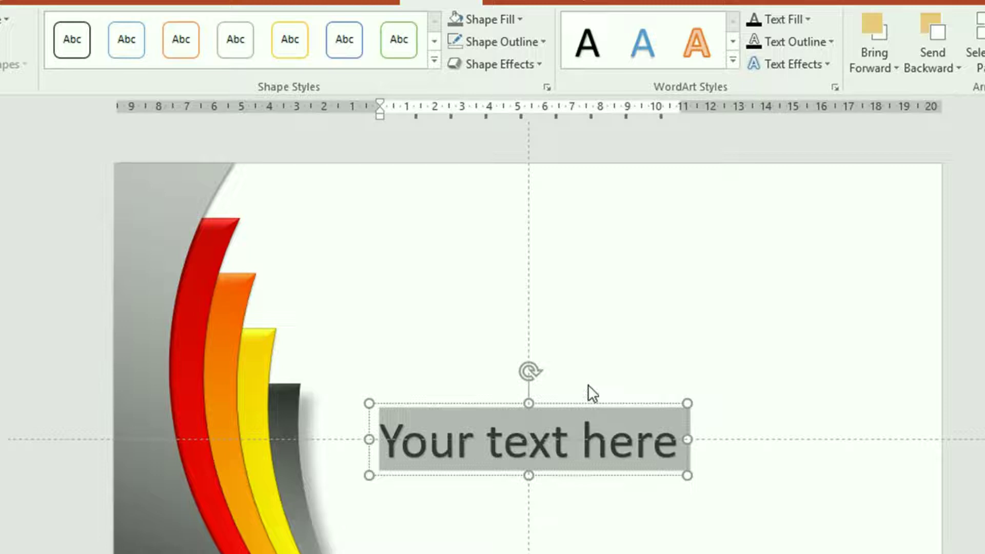
{"action": "type", "text": "Sertifi"}
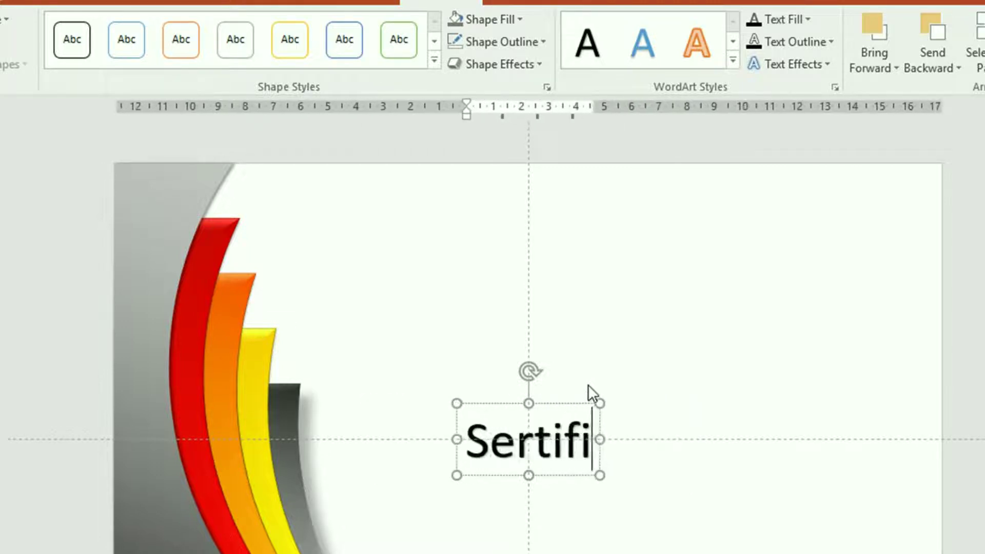
{"action": "type", "text": "kat"}
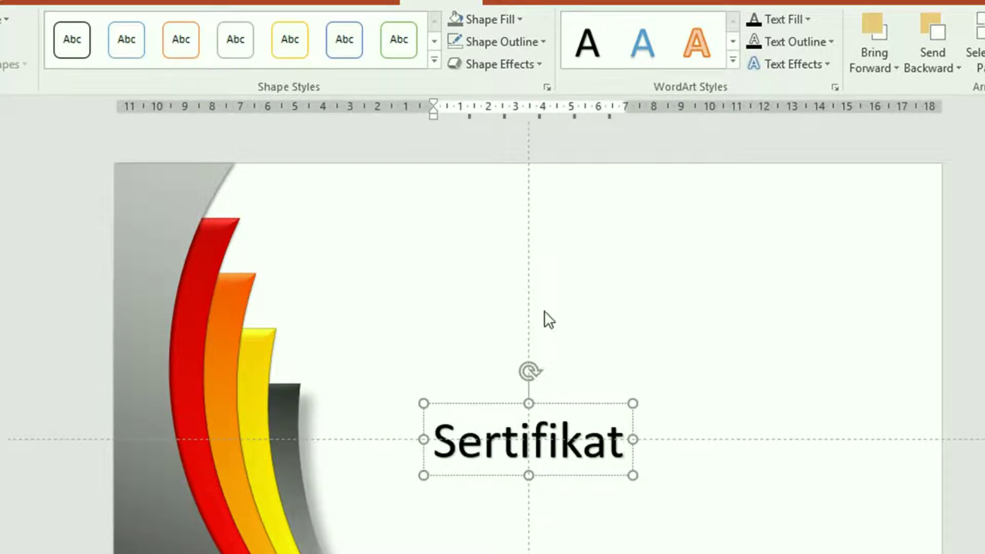
{"action": "left_click", "coordinate": [476, 404]}
{"action": "left_click", "coordinate": [475, 403]}
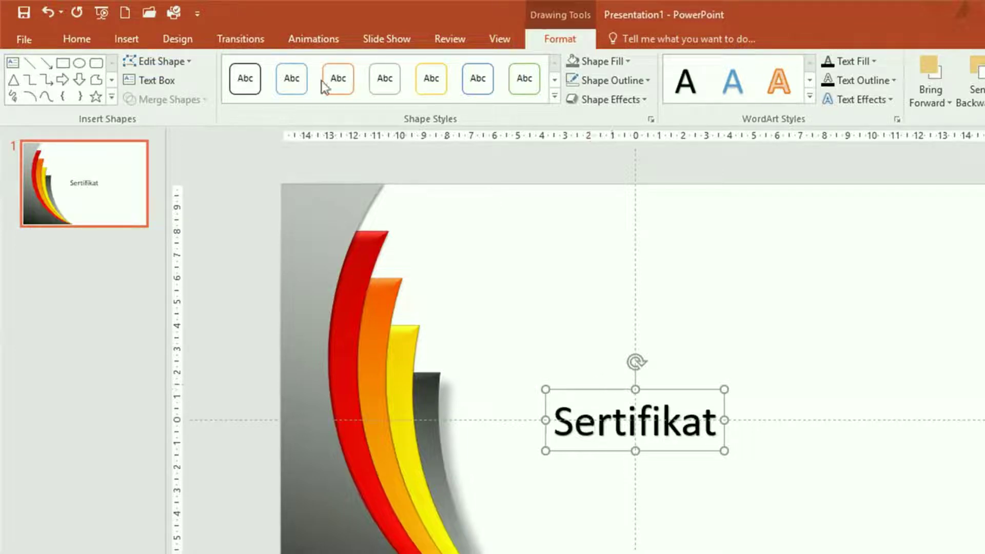
Format 'Sertifikat' in Old English Text MT, 80 pt, with a gold font colour.
{"action": "left_click", "coordinate": [76, 39]}
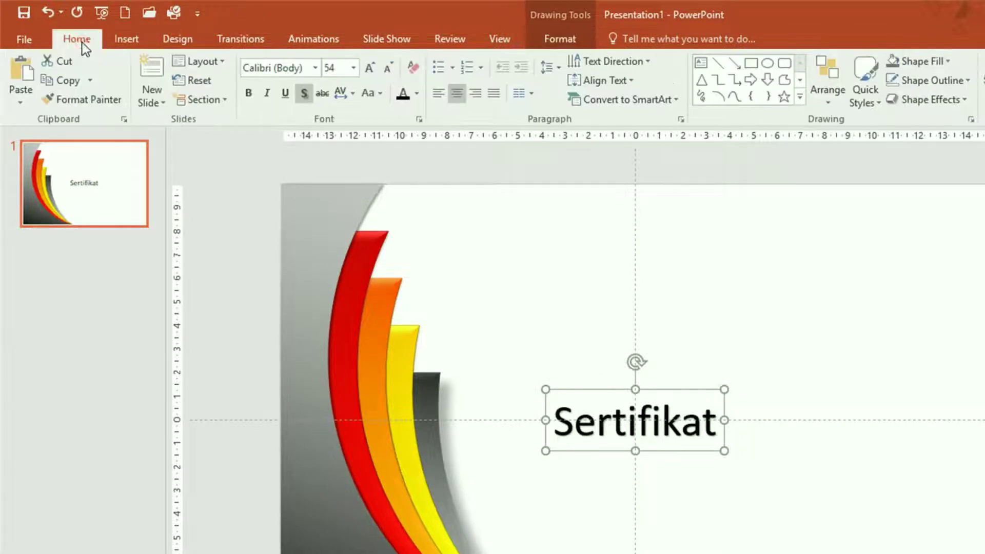
{"action": "left_click", "coordinate": [316, 68]}
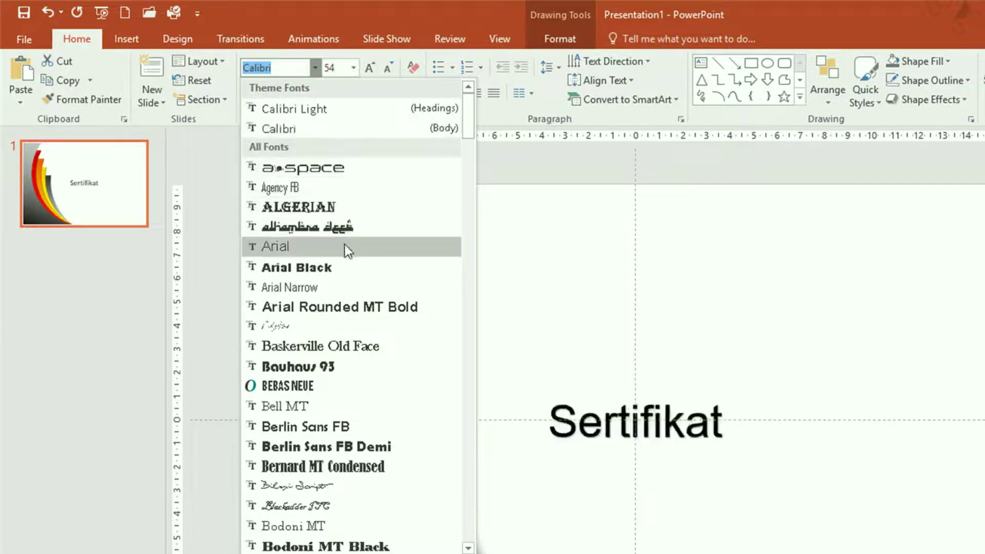
{"action": "scroll", "coordinate": [343, 312], "scroll_direction": "down", "scroll_amount": 2}
{"action": "scroll", "coordinate": [343, 314], "scroll_direction": "down", "scroll_amount": 5}
{"action": "scroll", "coordinate": [336, 322], "scroll_direction": "down", "scroll_amount": 20}
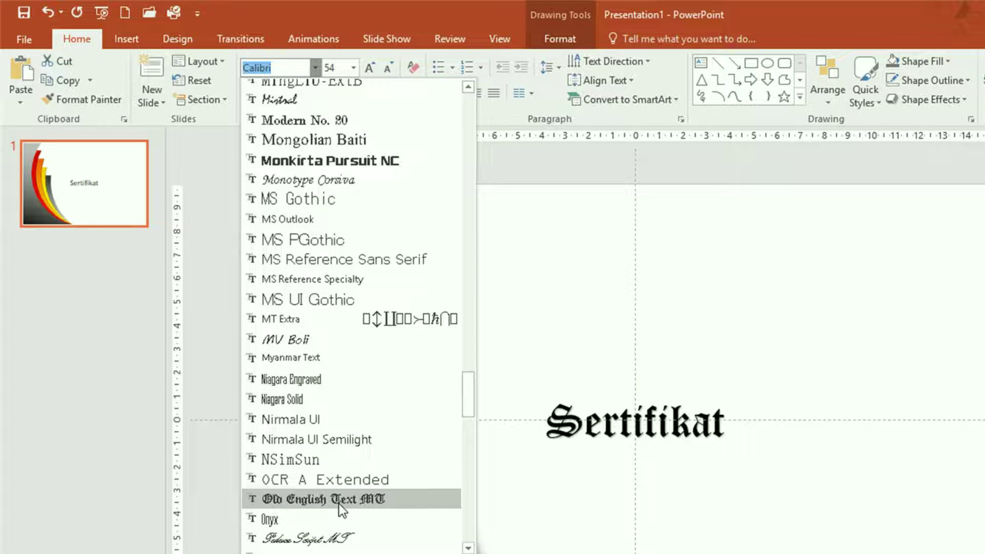
{"action": "left_click", "coordinate": [338, 500]}
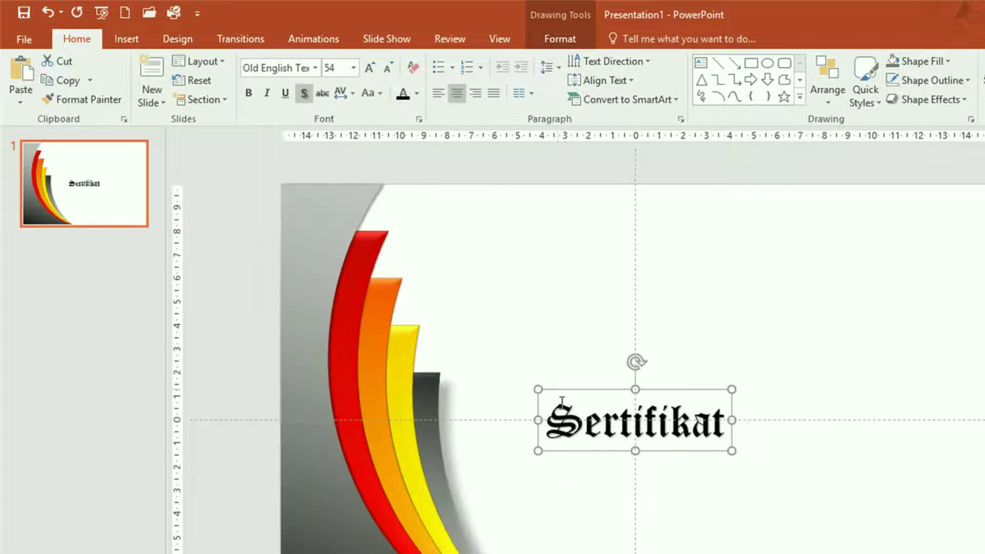
{"action": "left_click", "coordinate": [354, 68]}
{"action": "left_click", "coordinate": [336, 417]}
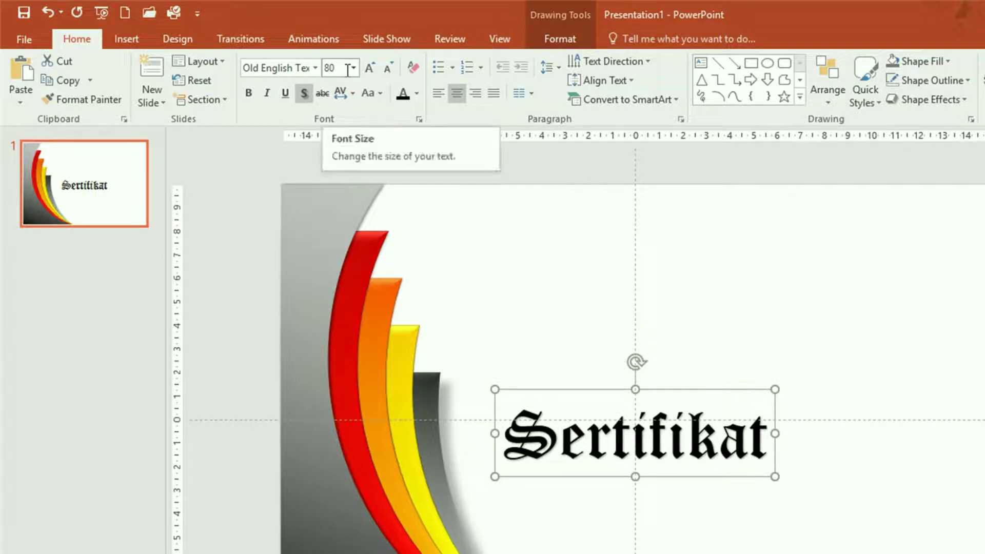
{"action": "left_click", "coordinate": [416, 93]}
{"action": "left_click", "coordinate": [500, 168]}
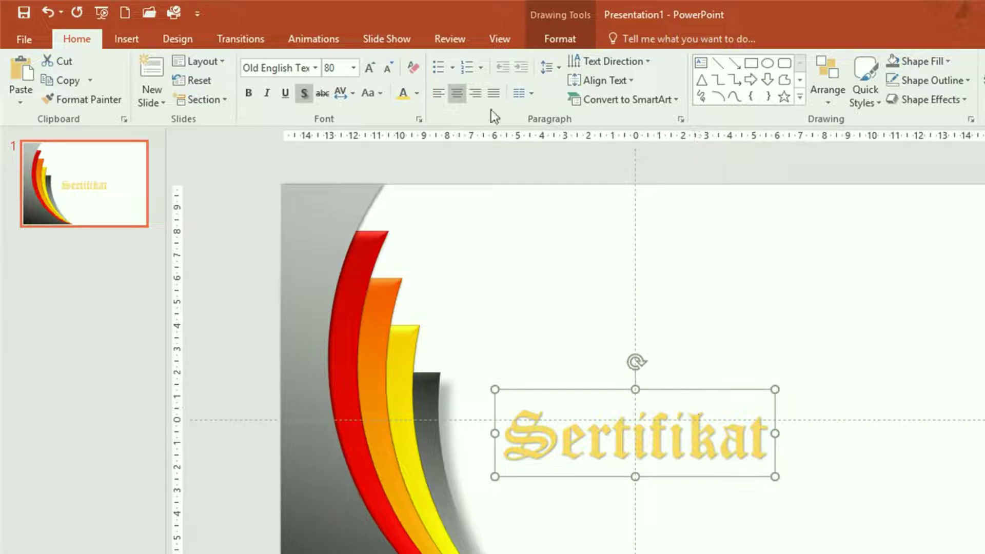
Give 'Sertifikat' a bevel text effect and drag it to the top of the slide's right half.
{"action": "left_click", "coordinate": [574, 40]}
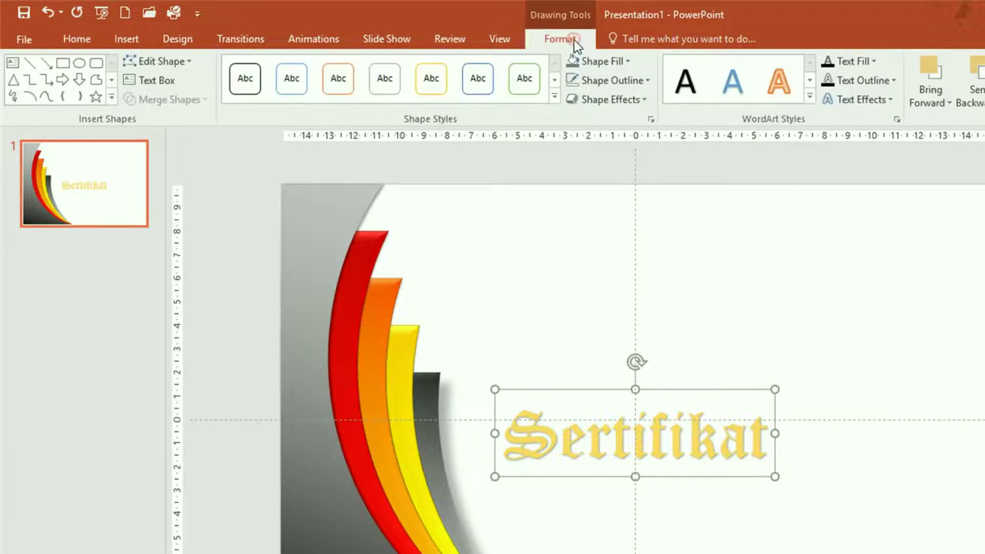
{"action": "left_click", "coordinate": [891, 100]}
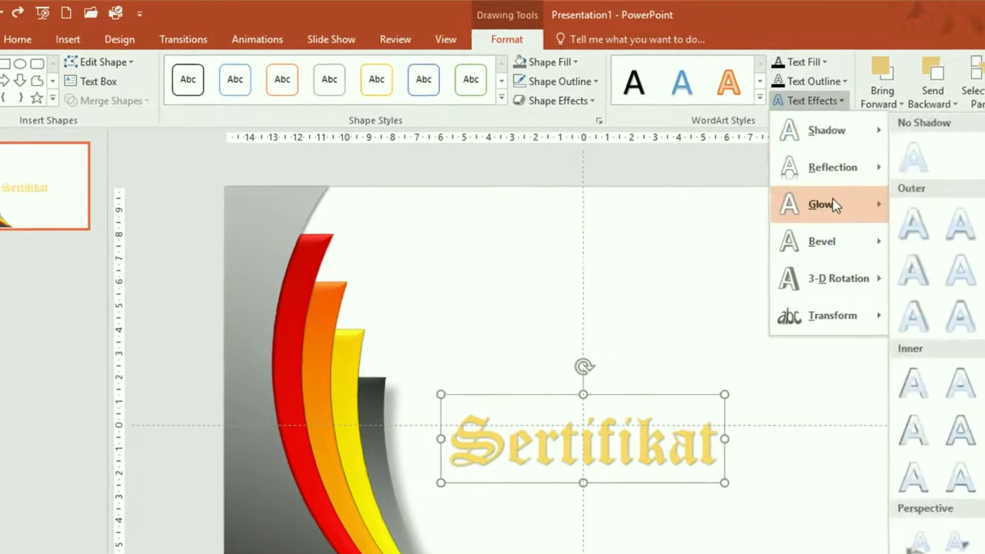
{"action": "mouse_move", "coordinate": [485, 263]}
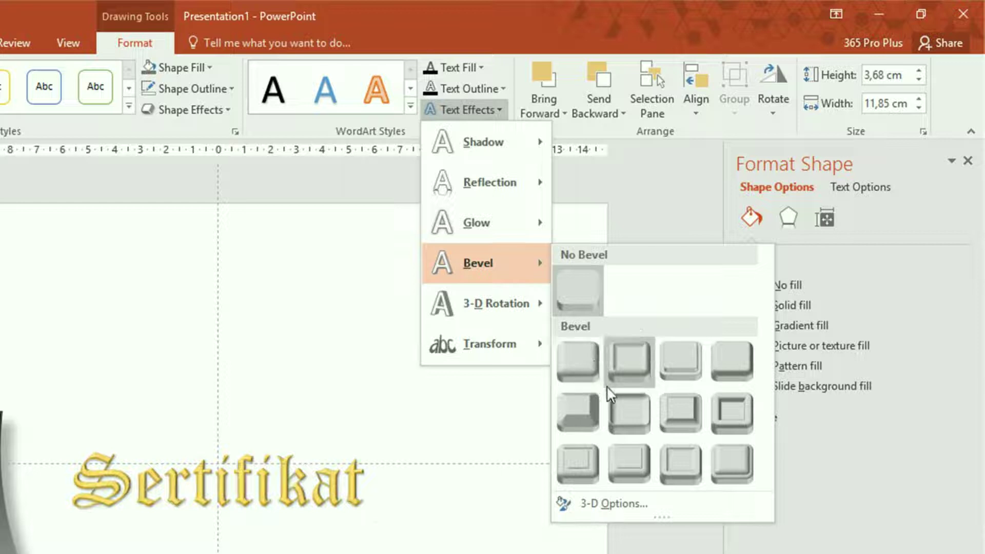
{"action": "left_click", "coordinate": [584, 409]}
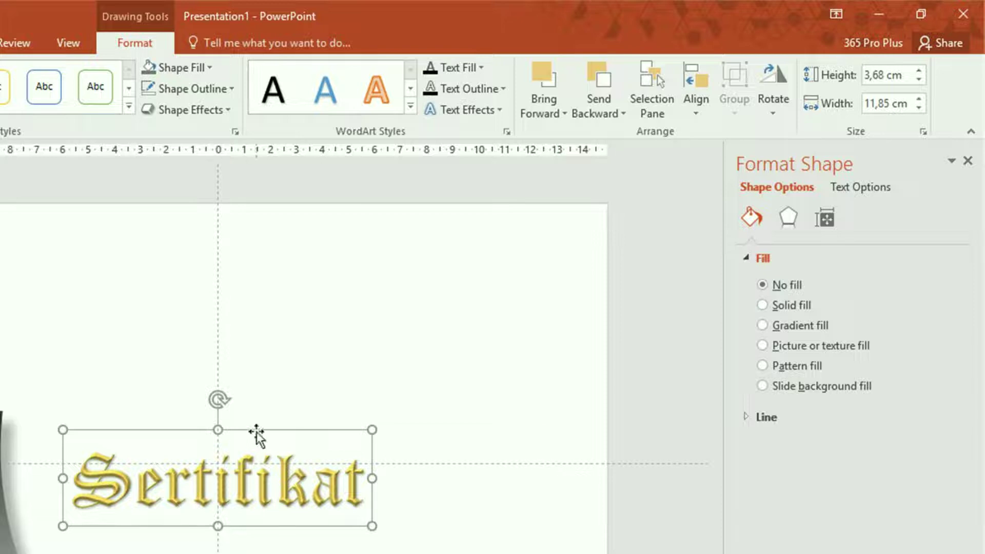
{"action": "mouse_move", "coordinate": [257, 434]}
{"action": "left_mouse_down"}
{"action": "mouse_move", "coordinate": [416, 206]}
{"action": "mouse_move", "coordinate": [433, 207]}
{"action": "left_mouse_up"}
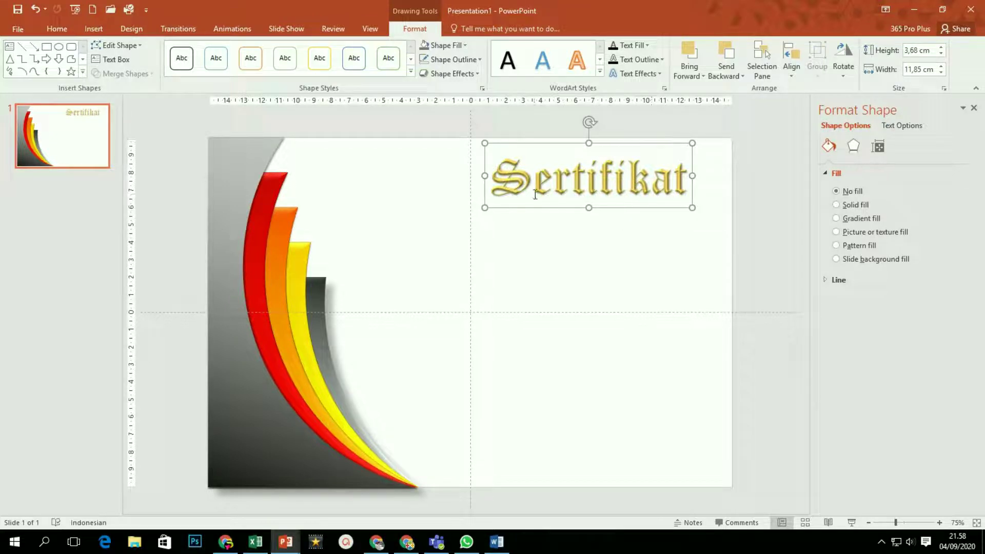
Copy the title box below it as right-aligned 'Diberikan kepada:' text, placing another copy further down.
{"action": "left_click", "coordinate": [629, 208]}
{"action": "left_click_drag", "start_coordinate": [629, 207], "coordinate": [634, 252]}
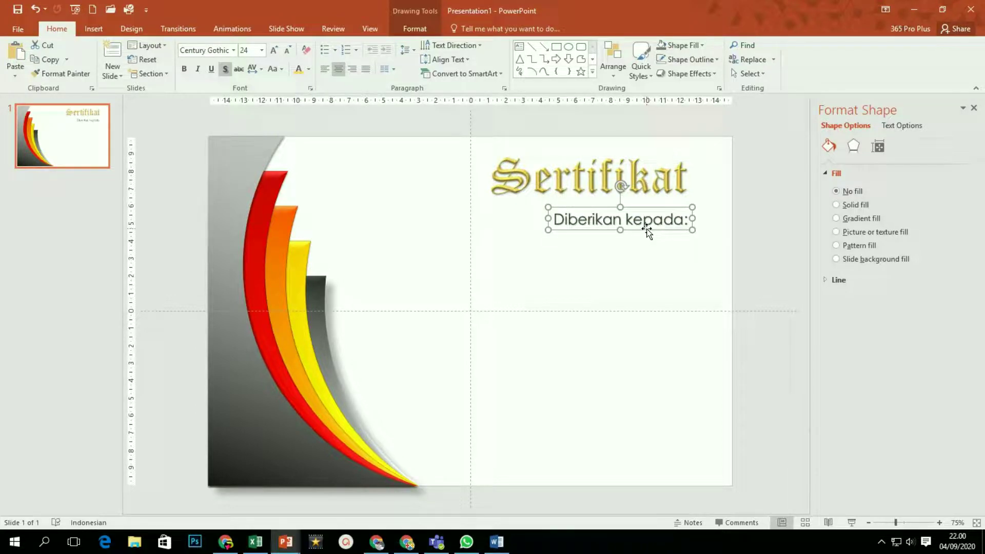
{"action": "left_click", "coordinate": [352, 69]}
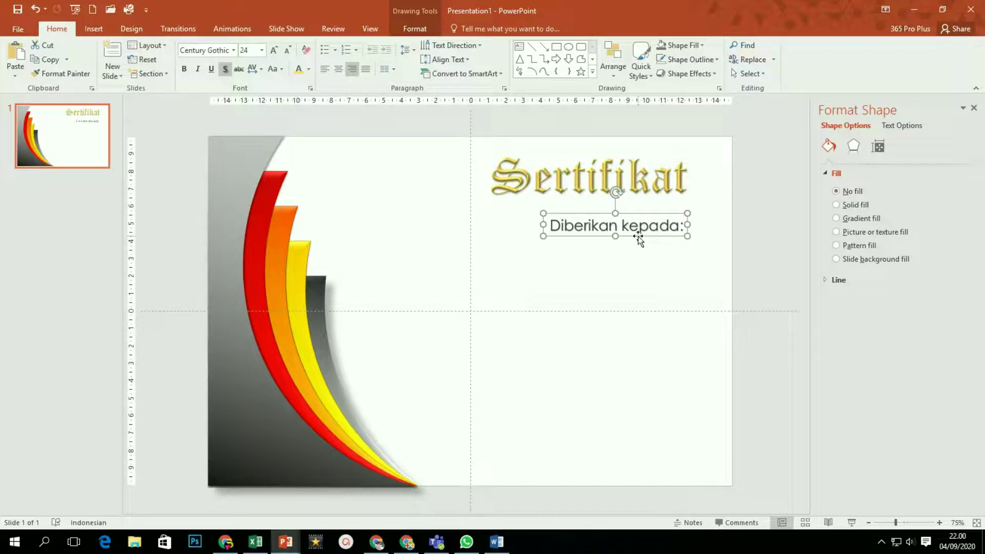
{"action": "left_click_drag", "start_coordinate": [638, 237], "coordinate": [638, 308]}
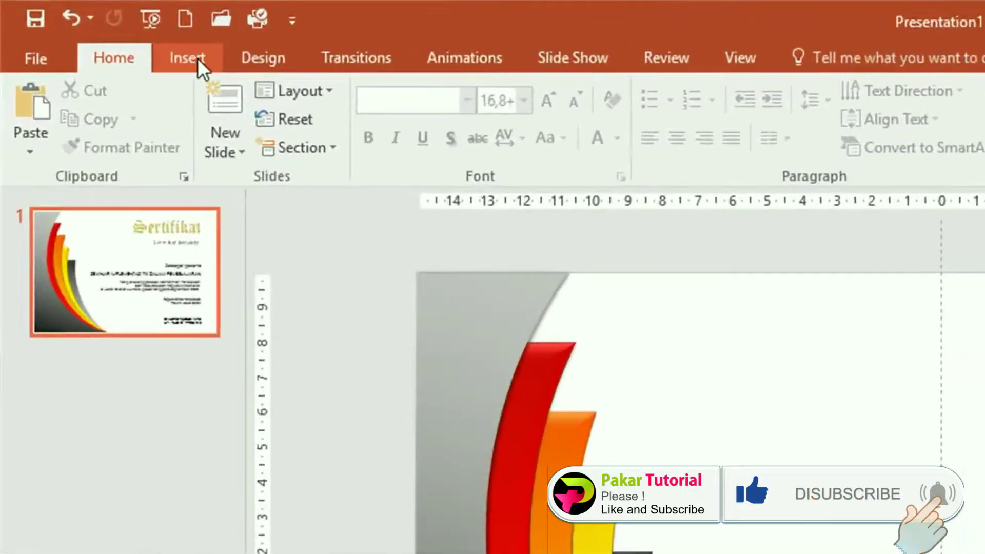
Draw a 10-Point Star left of the Sertifikat title and remove its outline.
{"action": "left_click", "coordinate": [195, 56]}
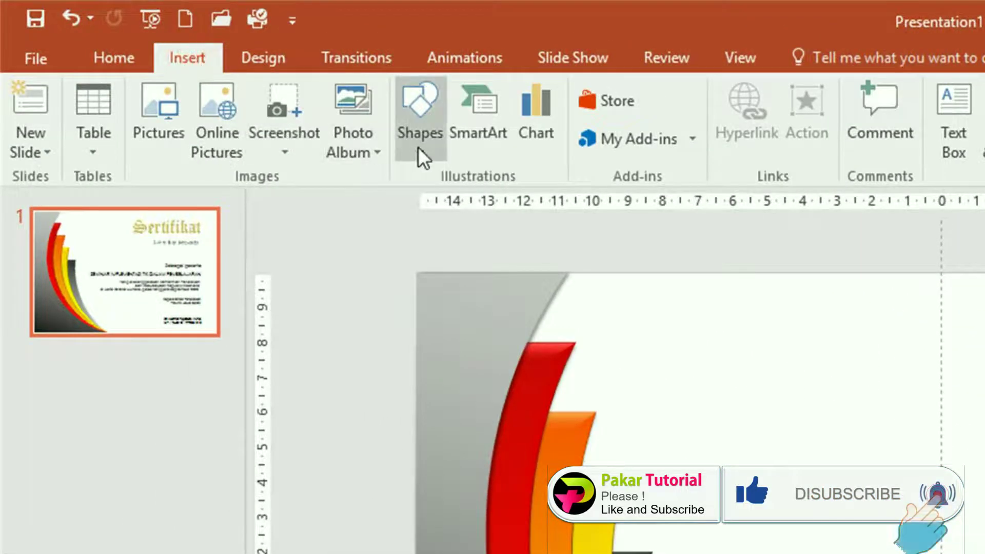
{"action": "left_click", "coordinate": [420, 147]}
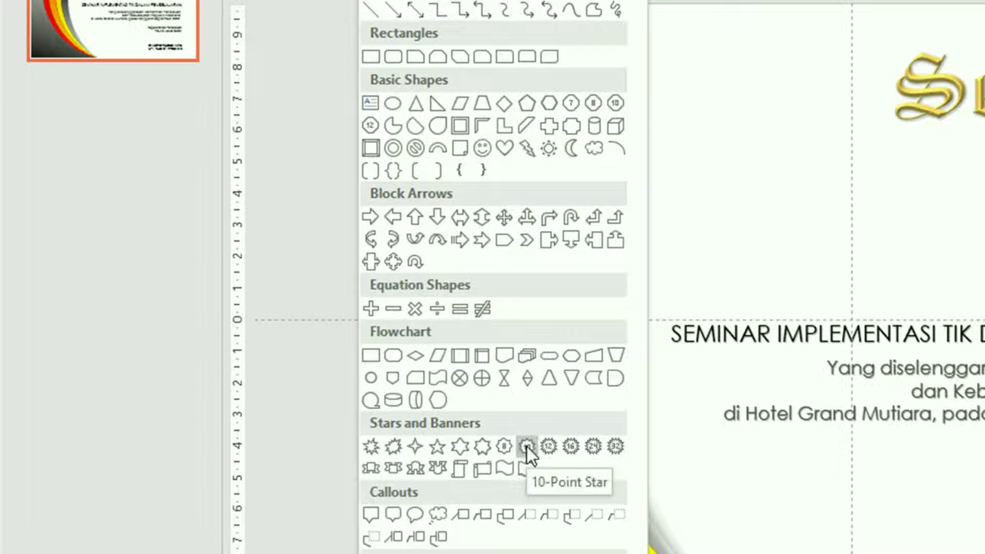
{"action": "left_click", "coordinate": [528, 447]}
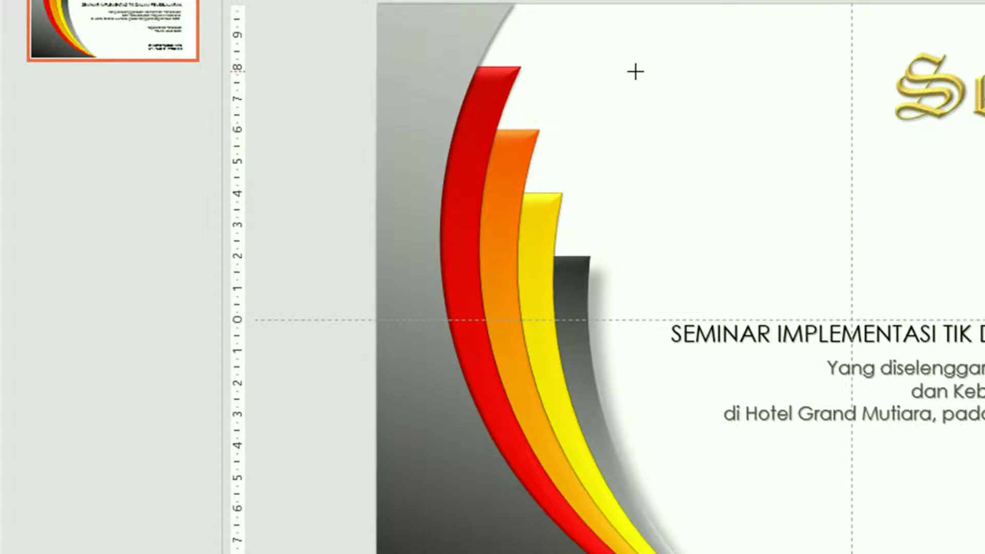
{"action": "left_click_drag", "start_coordinate": [635, 72], "coordinate": [754, 260]}
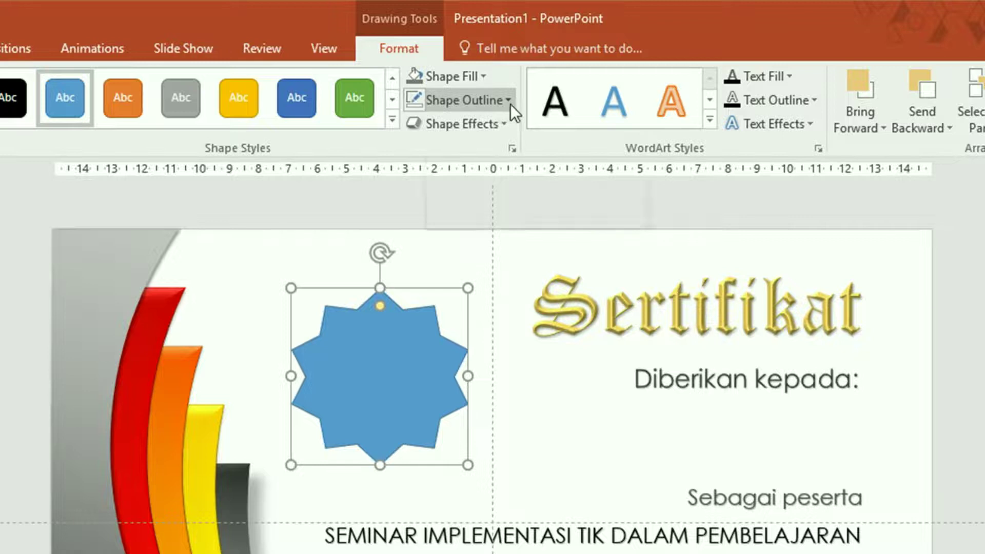
{"action": "left_click", "coordinate": [511, 103]}
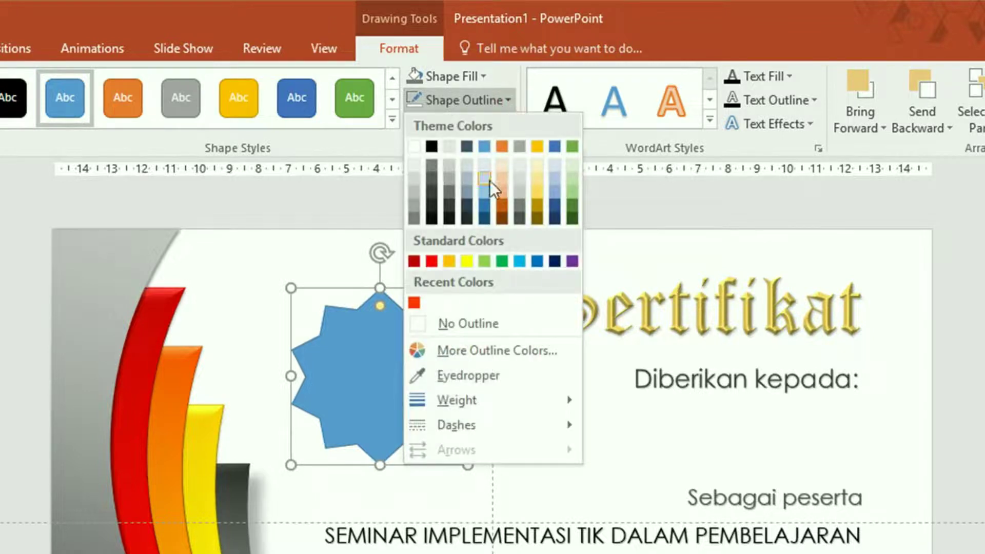
{"action": "left_click", "coordinate": [481, 322]}
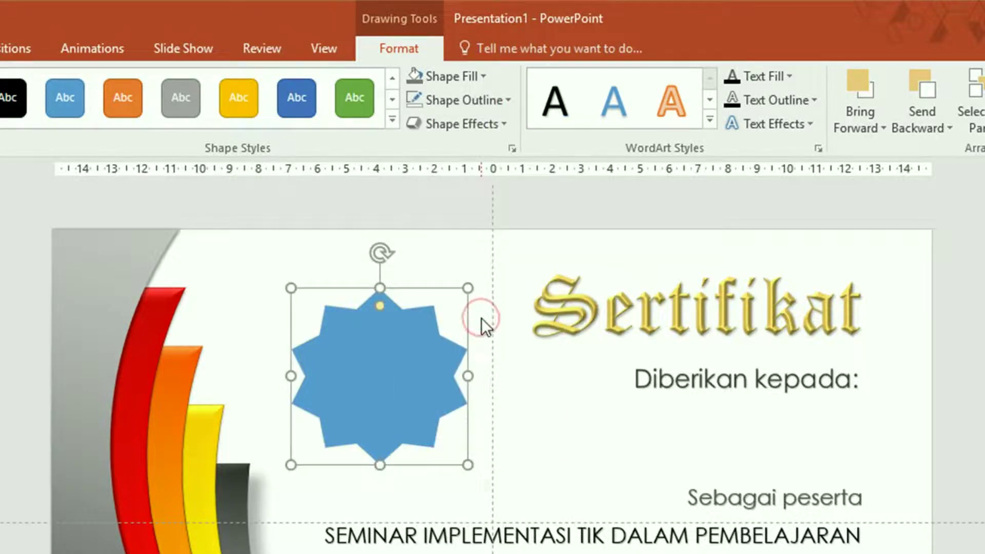
Give the star a gradient fill with an orange first stop from More Colors.
{"action": "left_click_drag", "start_coordinate": [374, 393], "coordinate": [802, 423]}
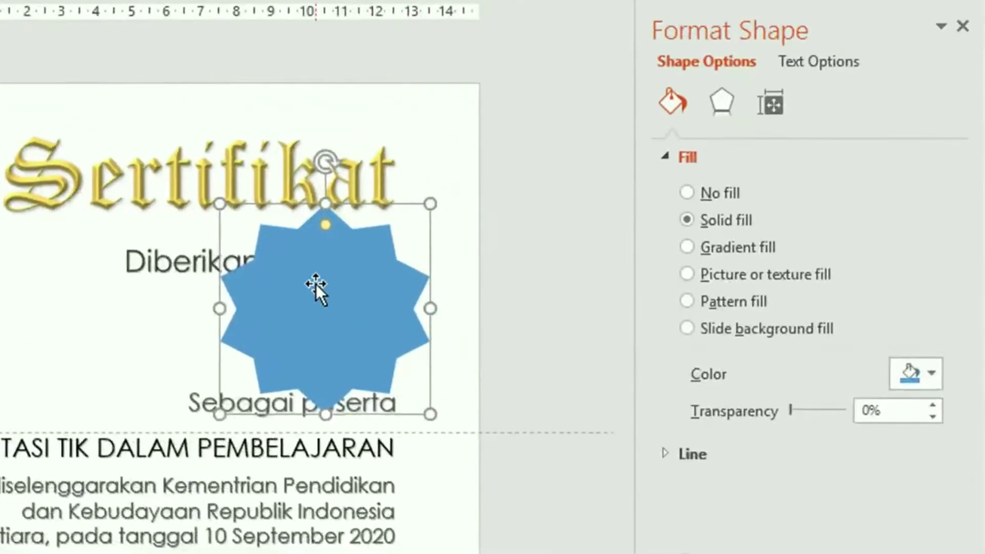
{"action": "left_click", "coordinate": [686, 247]}
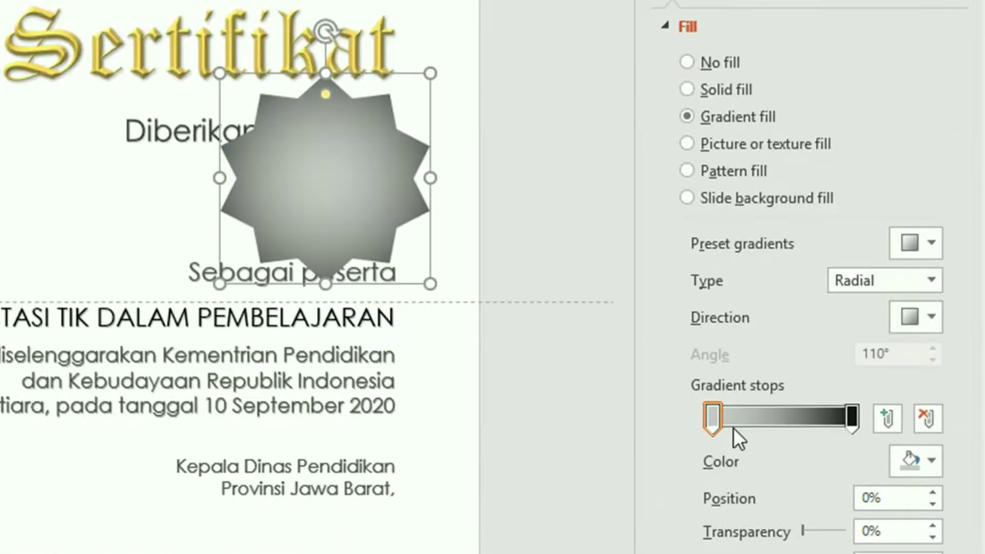
{"action": "left_click", "coordinate": [713, 424]}
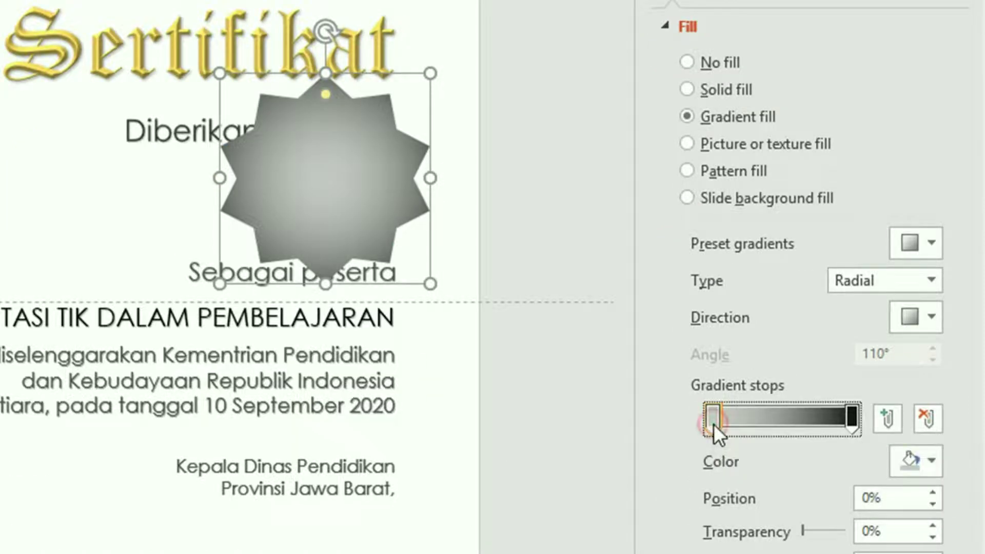
{"action": "left_click", "coordinate": [931, 465]}
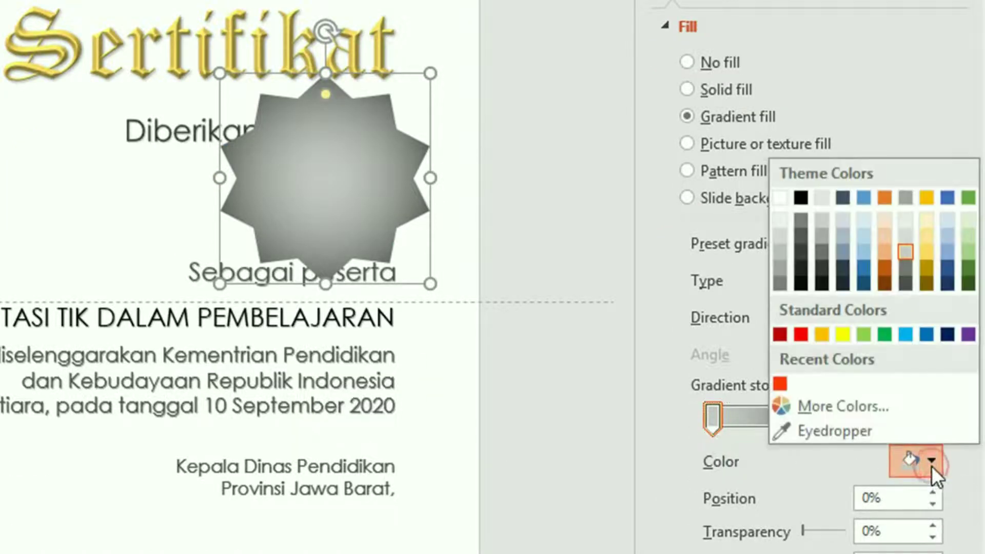
{"action": "left_click", "coordinate": [846, 405]}
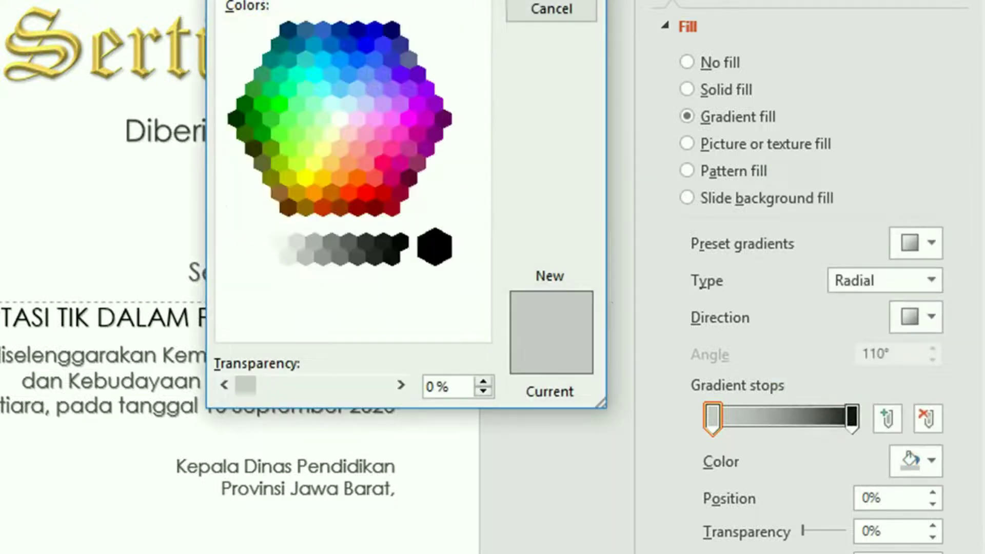
{"action": "left_click", "coordinate": [315, 195]}
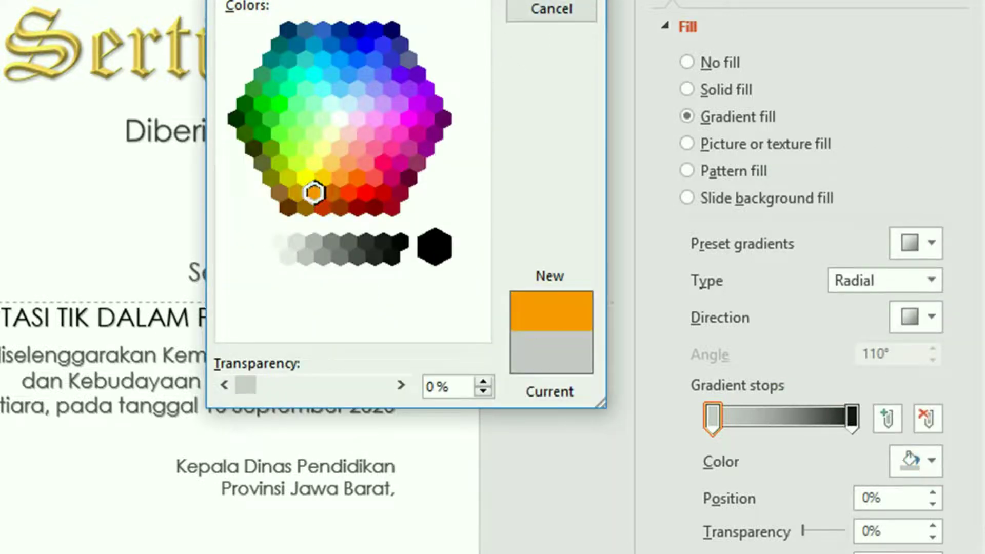
{"action": "left_click", "coordinate": [551, 1]}
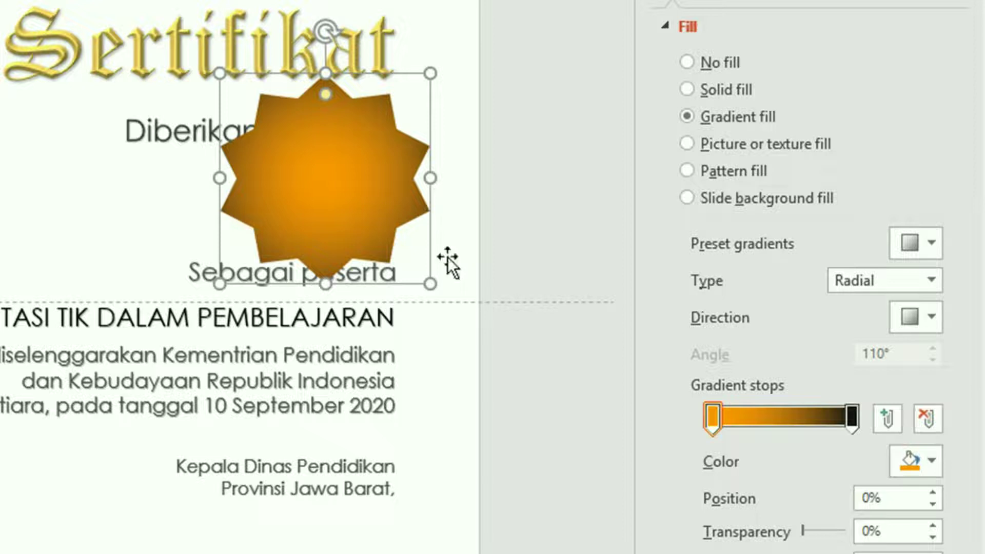
Make the gradient's end stop gold and shift the first stop to about 21%.
{"action": "left_click", "coordinate": [851, 422]}
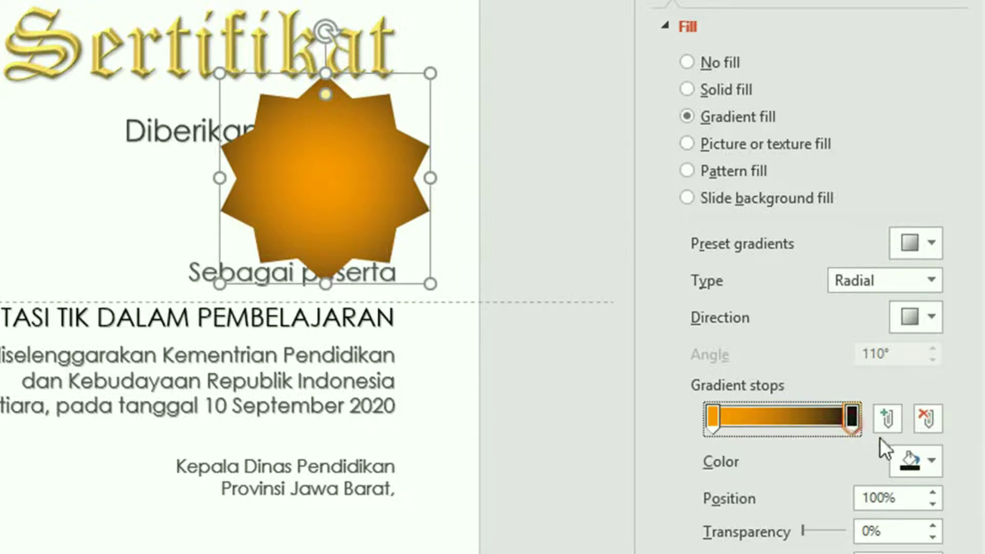
{"action": "left_click", "coordinate": [932, 460]}
{"action": "left_click", "coordinate": [826, 331]}
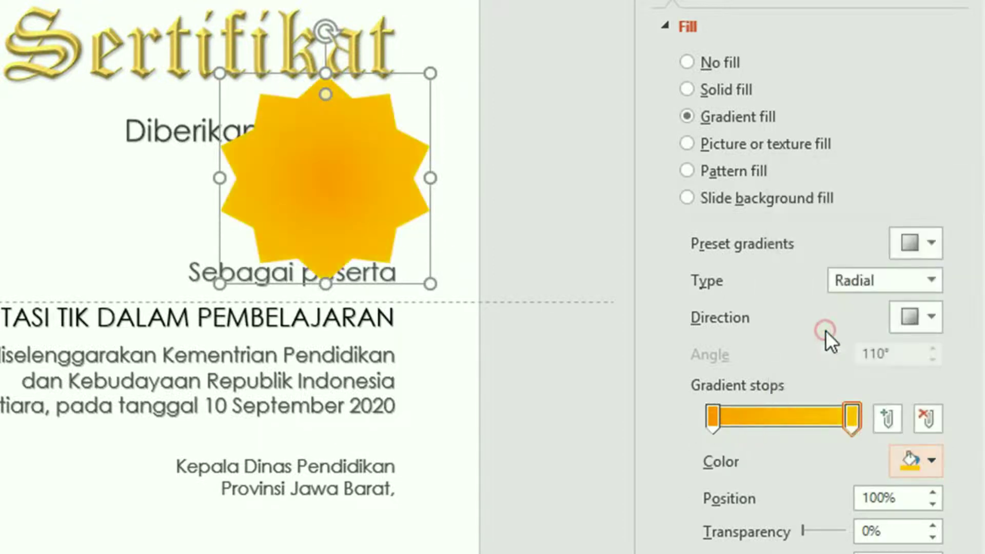
{"action": "left_click_drag", "start_coordinate": [713, 418], "coordinate": [742, 419]}
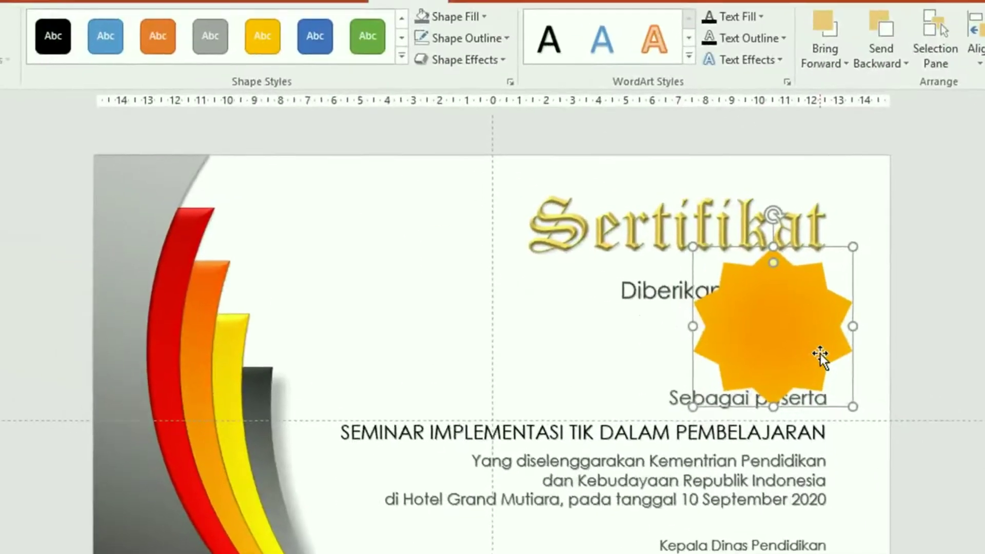
Apply a Hard Edge bevel to the star and move it left beside the curved strips.
{"action": "left_click", "coordinate": [503, 61]}
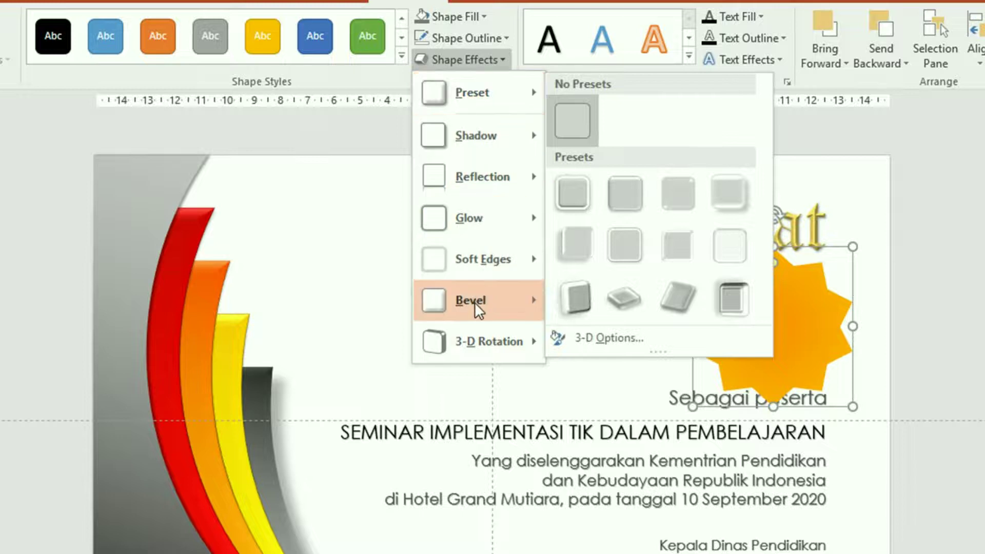
{"action": "mouse_move", "coordinate": [477, 300]}
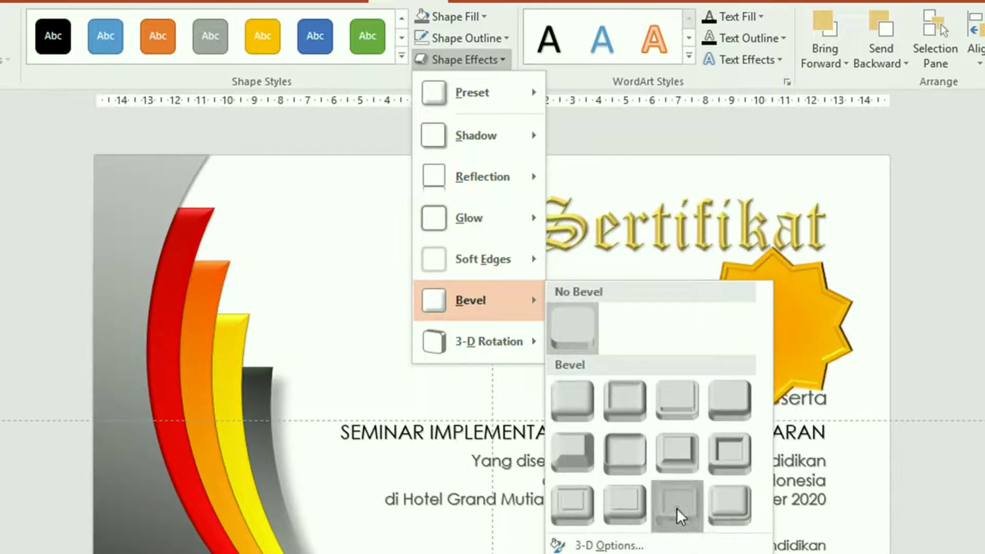
{"action": "left_click", "coordinate": [676, 508]}
{"action": "mouse_move", "coordinate": [784, 321]}
{"action": "left_mouse_down"}
{"action": "mouse_move", "coordinate": [451, 315]}
{"action": "mouse_move", "coordinate": [416, 294]}
{"action": "left_mouse_up"}
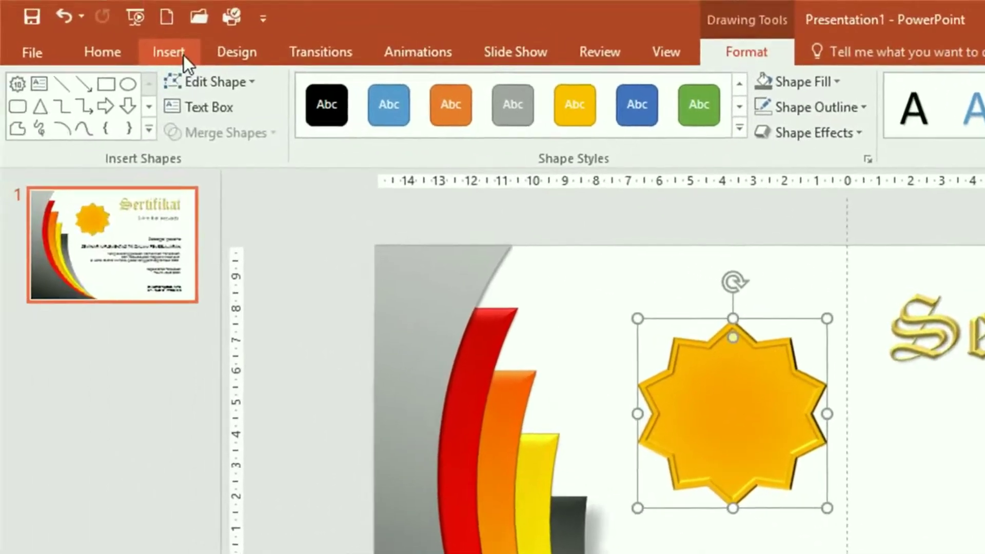
{"action": "left_click", "coordinate": [183, 55]}
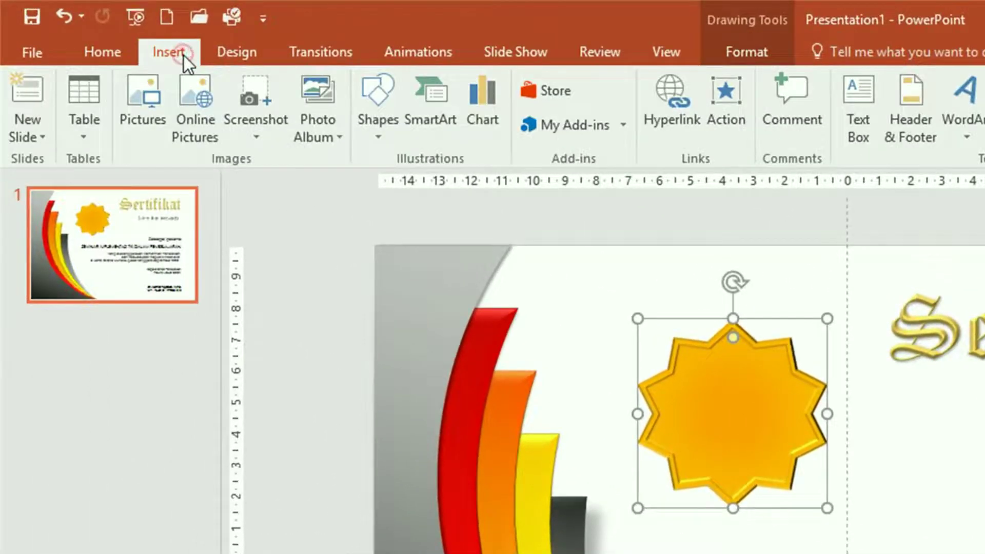
Draw an oval inside the star and remove its outline.
{"action": "left_click", "coordinate": [381, 134]}
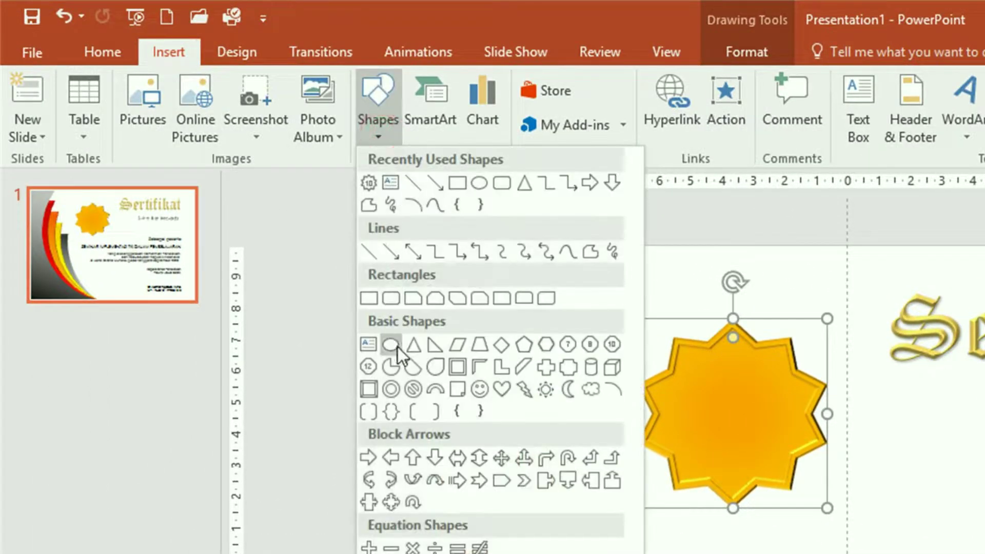
{"action": "left_click", "coordinate": [393, 345]}
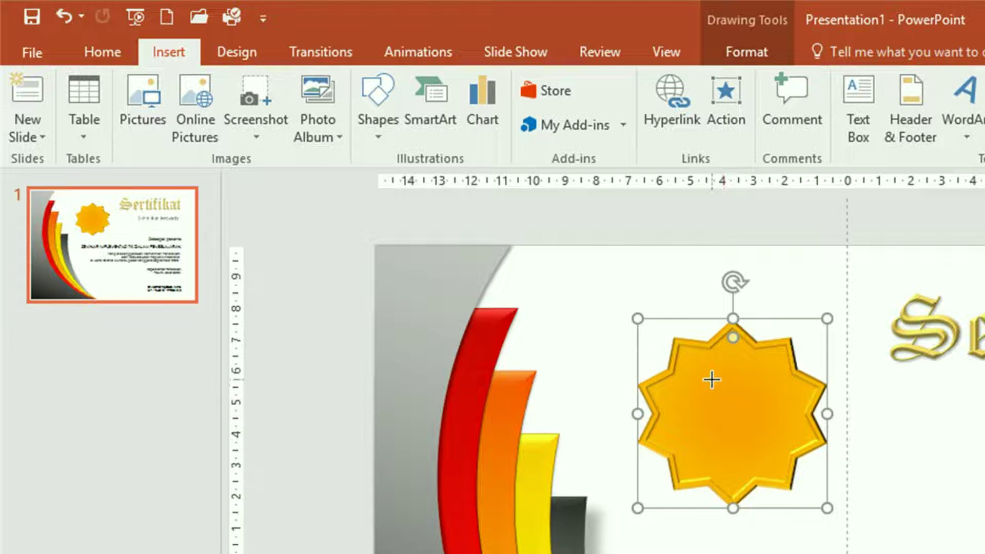
{"action": "mouse_move", "coordinate": [692, 371]}
{"action": "left_mouse_down"}
{"action": "mouse_move", "coordinate": [757, 463]}
{"action": "mouse_move", "coordinate": [747, 455]}
{"action": "left_mouse_up"}
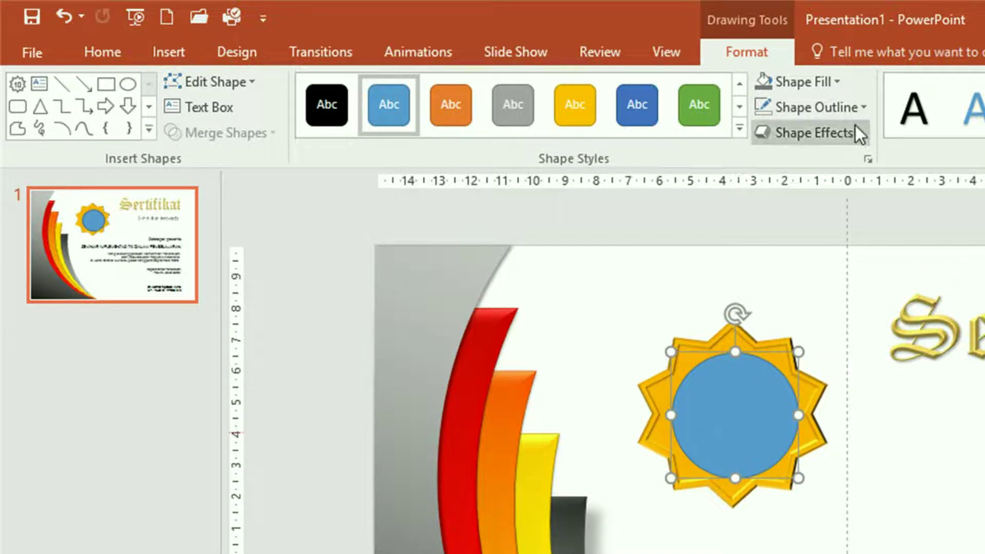
{"action": "left_click", "coordinate": [865, 108]}
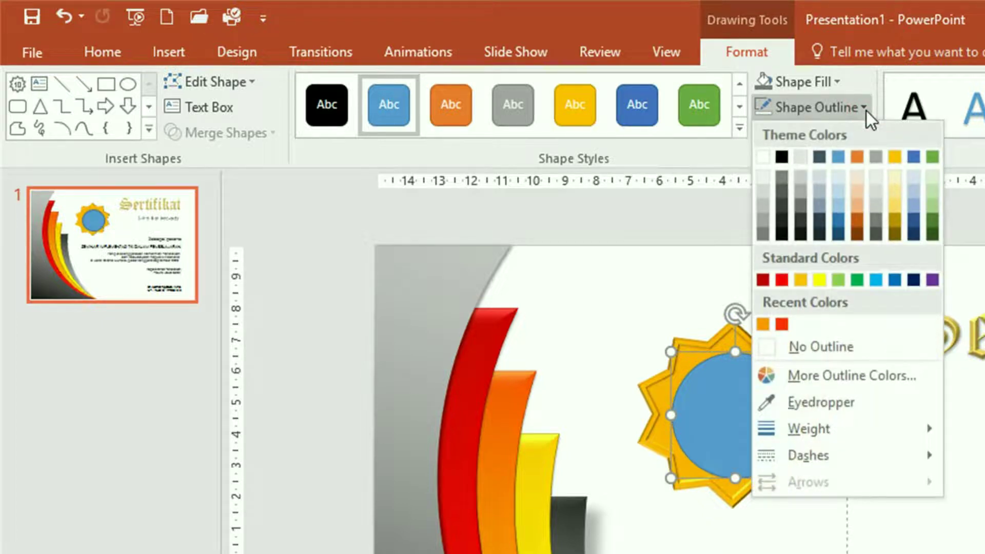
{"action": "left_click", "coordinate": [836, 344]}
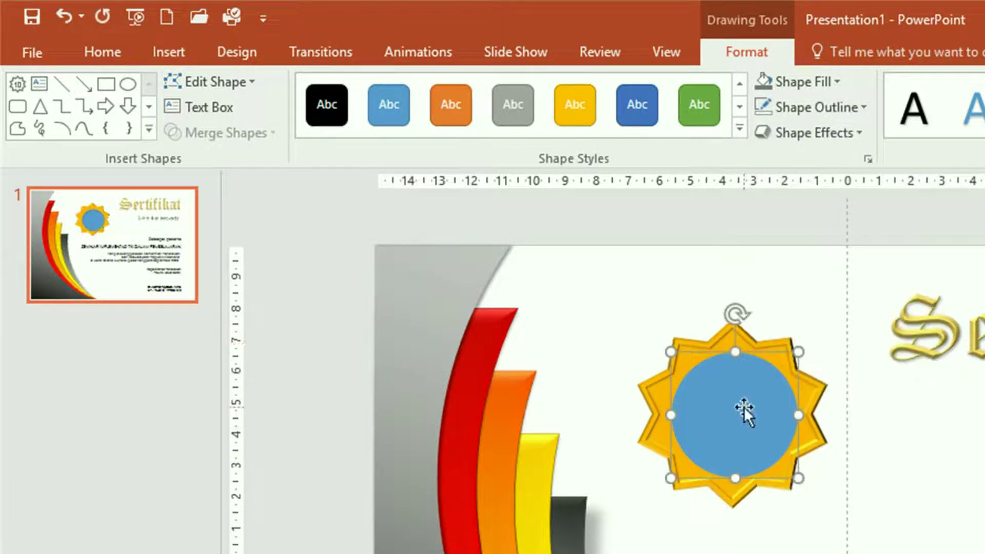
Fill the circle dark red and apply the Preset 1 bevel effect.
{"action": "left_click", "coordinate": [839, 84]}
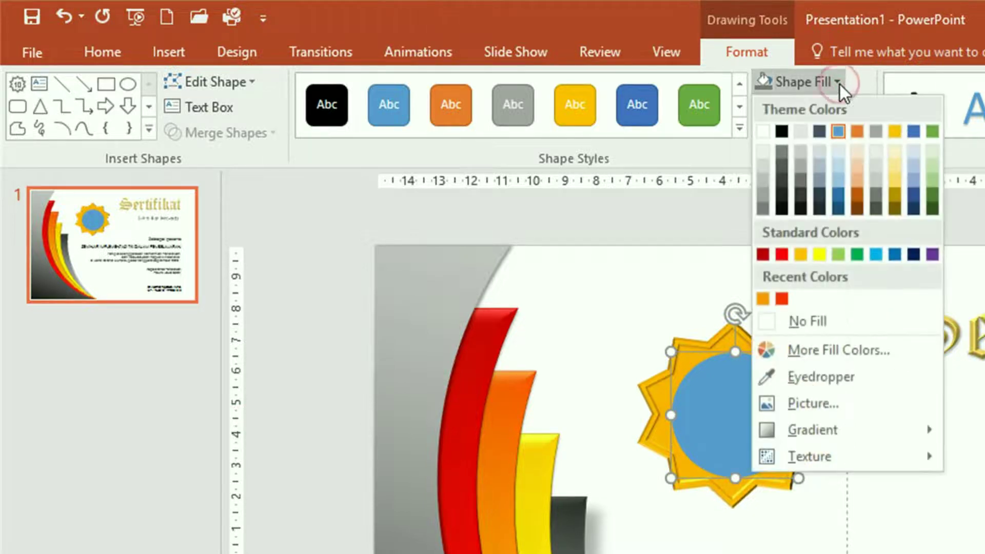
{"action": "left_click", "coordinate": [763, 254]}
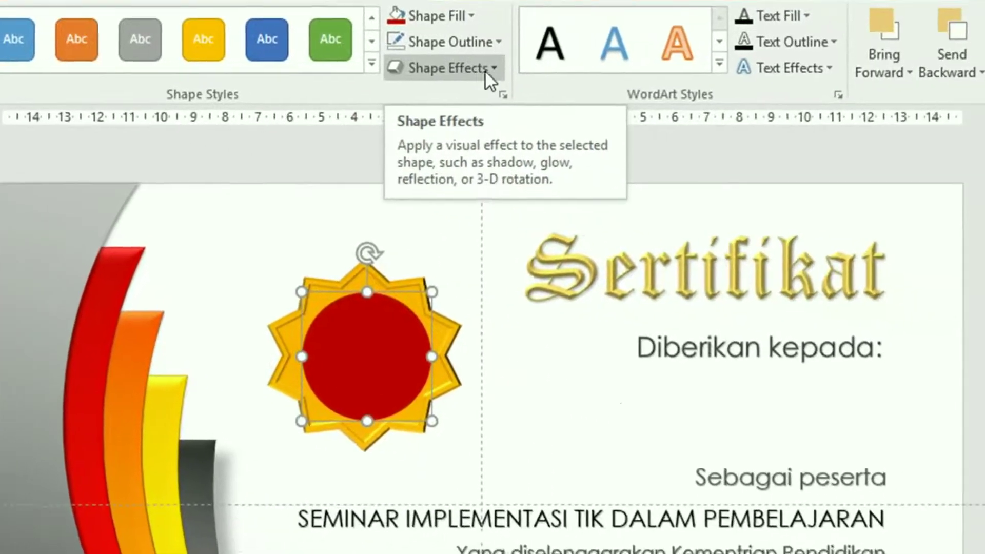
{"action": "left_click", "coordinate": [648, 106]}
{"action": "mouse_move", "coordinate": [462, 108]}
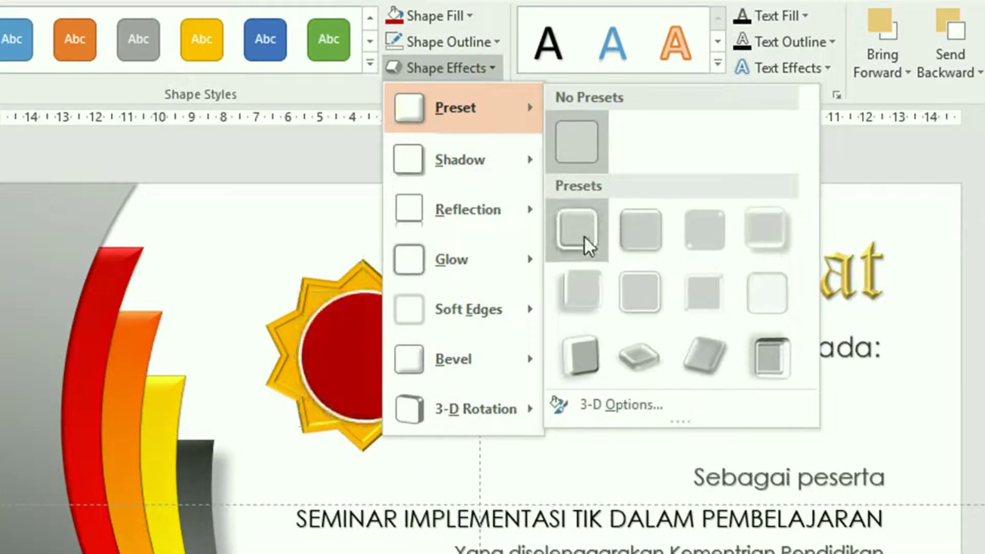
{"action": "left_click", "coordinate": [583, 230]}
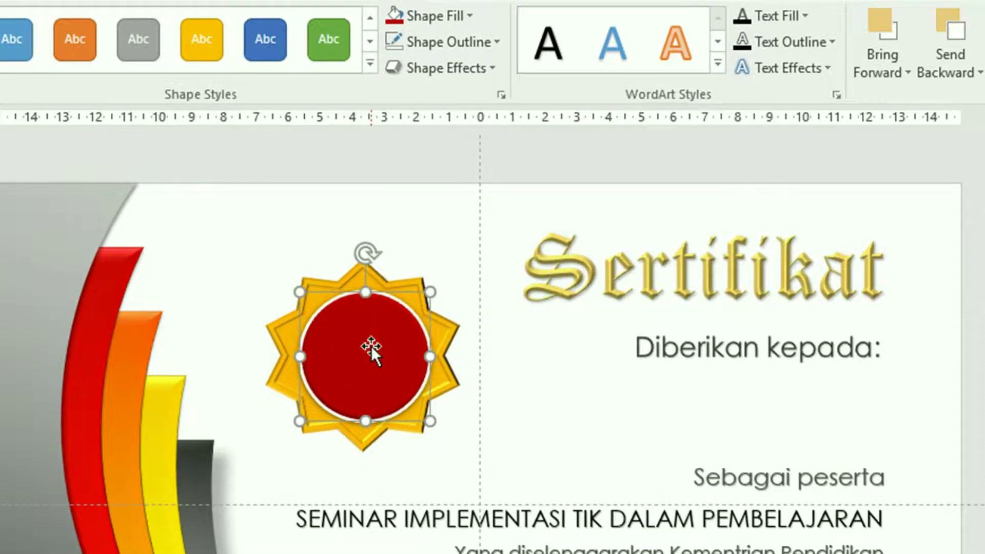
{"action": "left_click", "coordinate": [585, 405]}
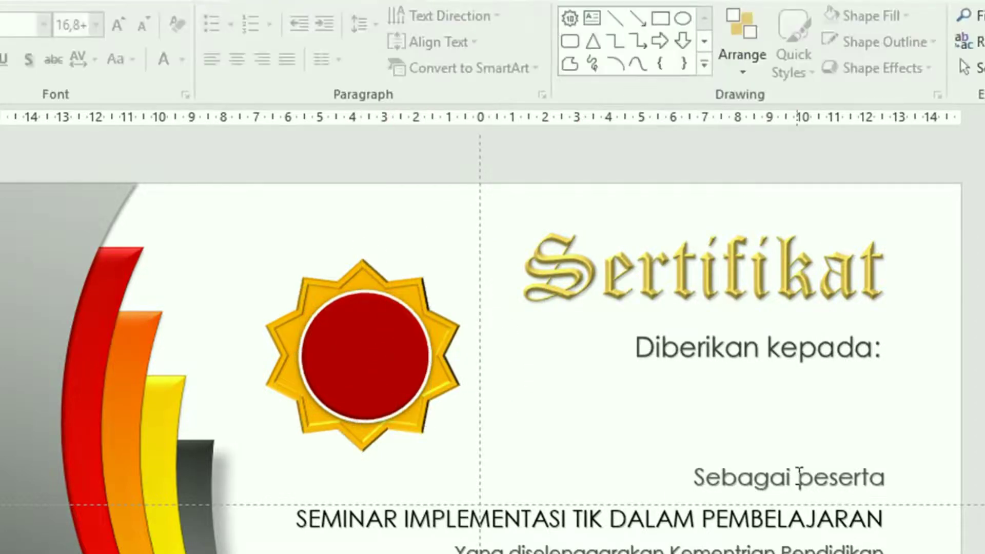
Copy the 'Sebagai peserta' text box onto the red circle and change its text to BEST AWARD 2020.
{"action": "left_click", "coordinate": [768, 477]}
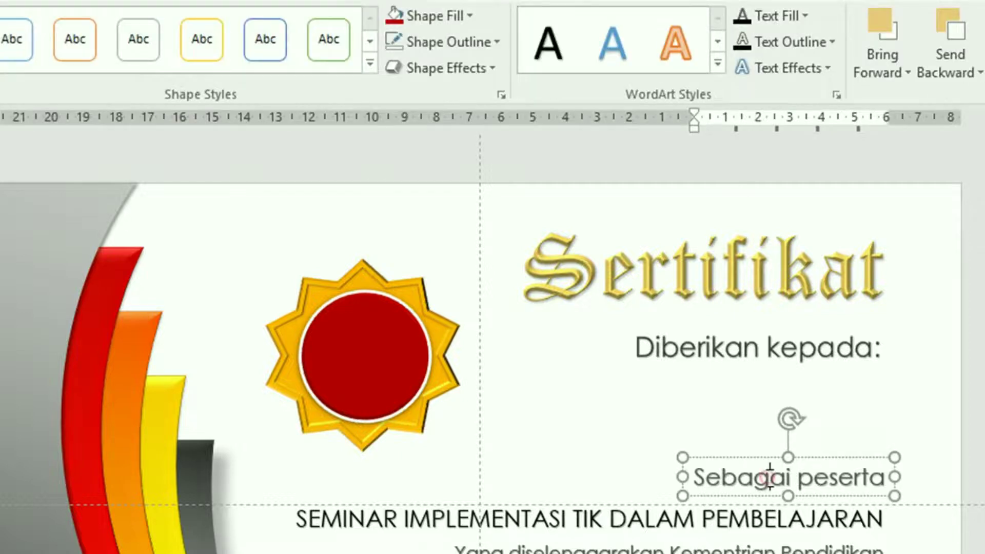
{"action": "left_click", "coordinate": [817, 458]}
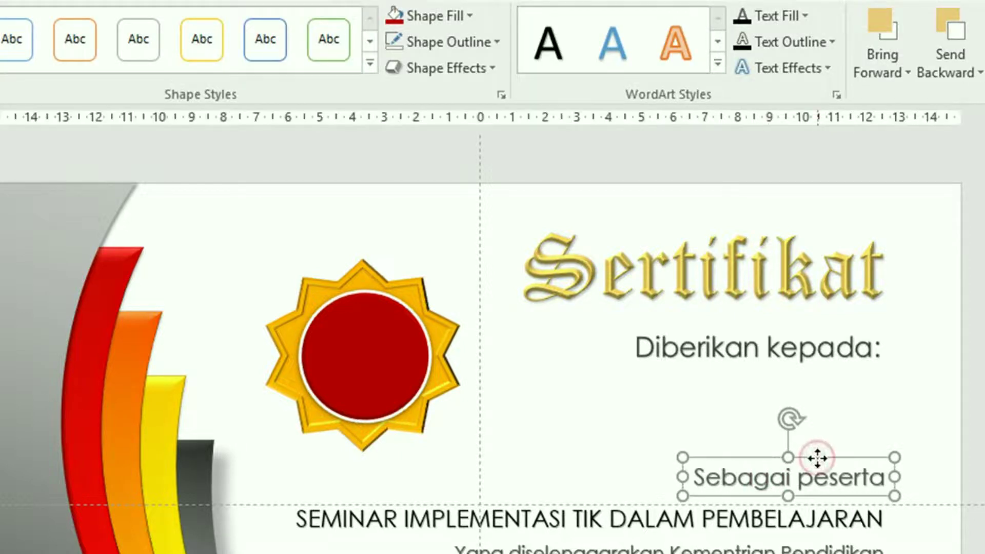
{"action": "left_click_drag", "start_coordinate": [817, 458], "coordinate": [414, 336]}
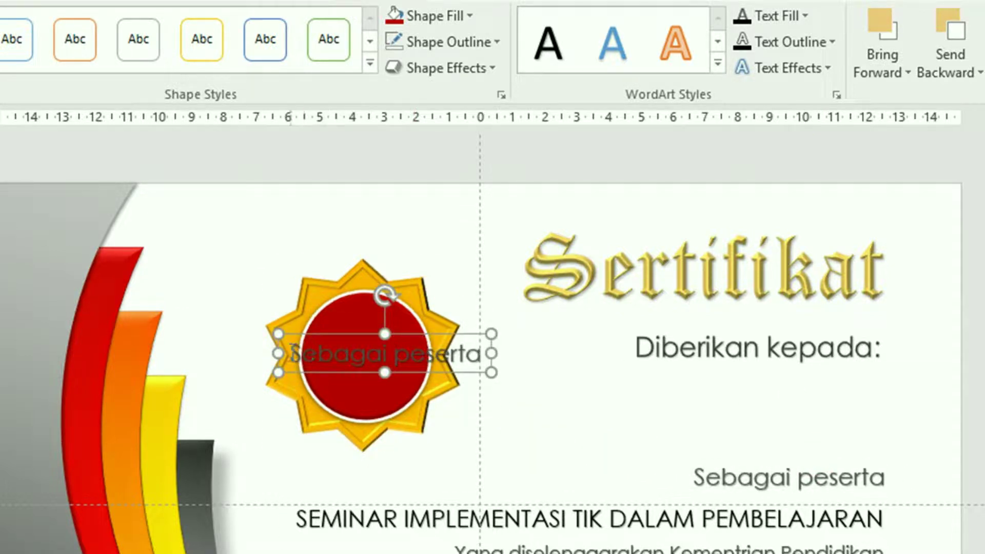
{"action": "left_click_drag", "start_coordinate": [291, 353], "coordinate": [481, 353]}
{"action": "type", "text": "BEST AWARD 2020"}
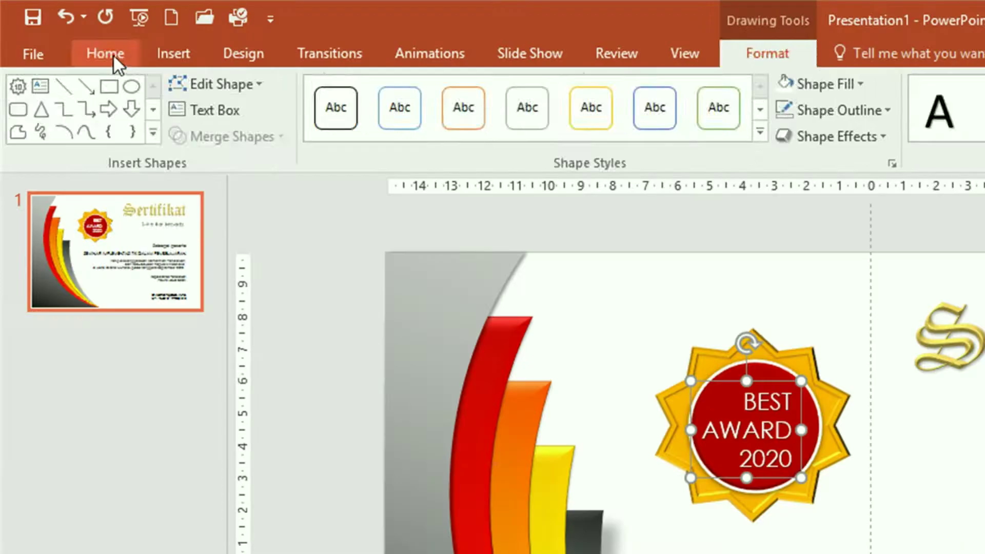
Make the BEST AWARD 2020 text bold.
{"action": "left_click", "coordinate": [105, 54]}
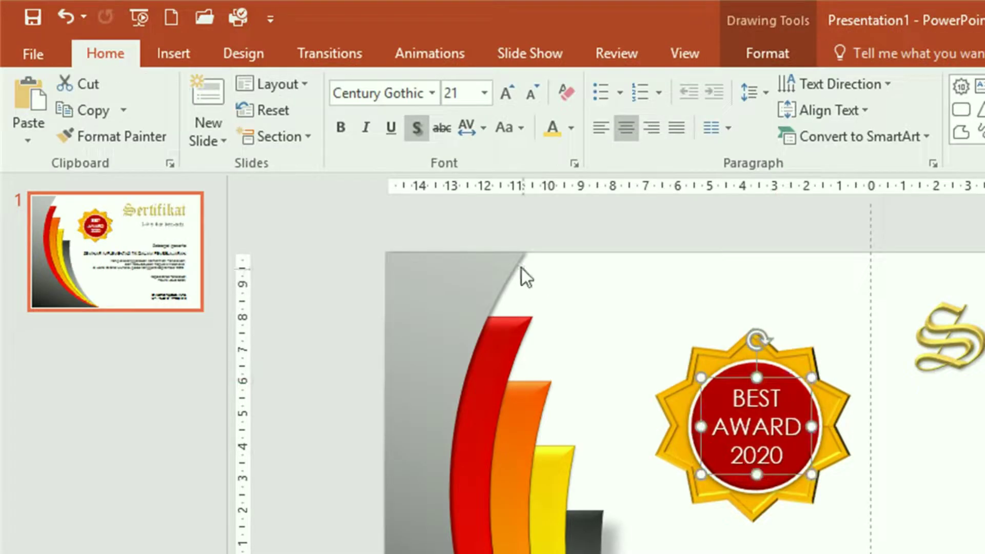
{"action": "left_click", "coordinate": [339, 127]}
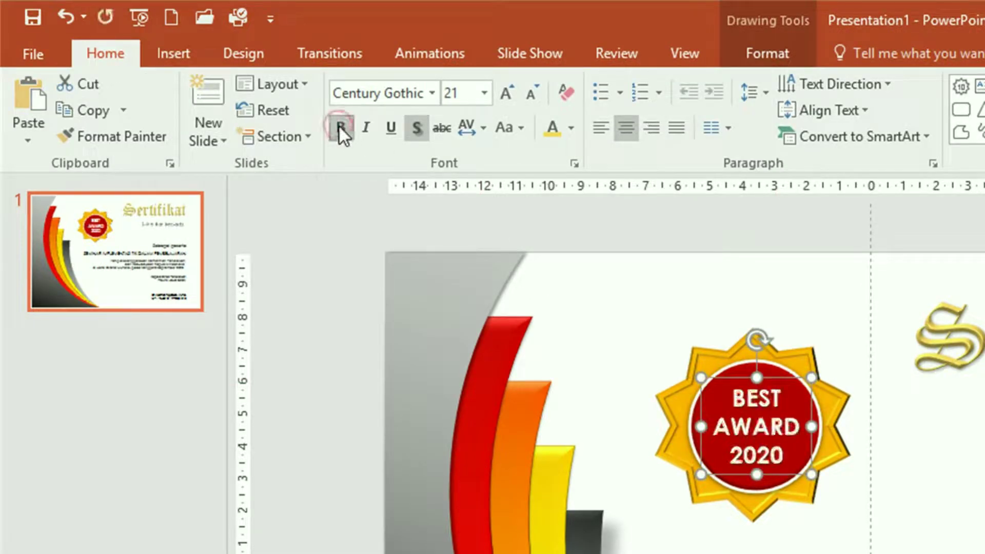
{"action": "key", "text": "Escape"}
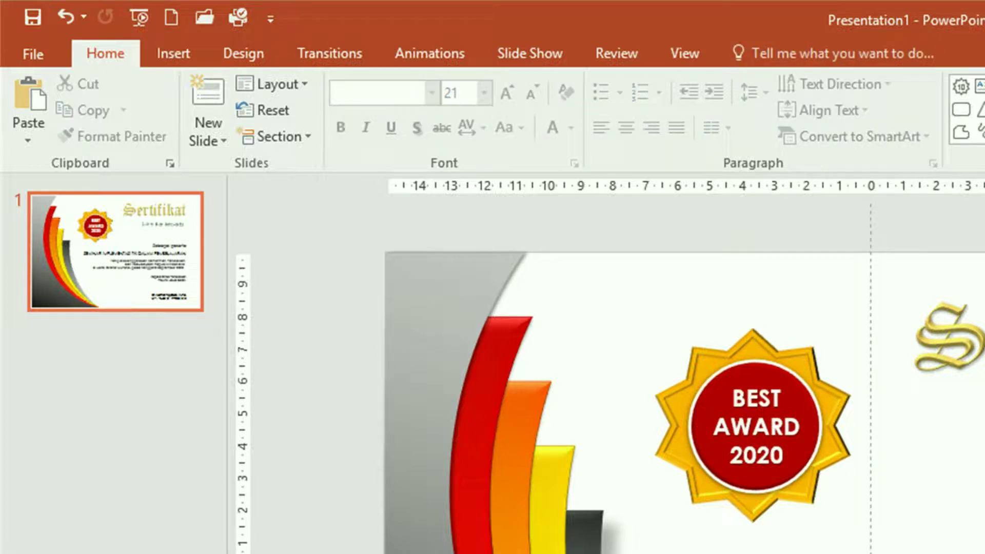
{"action": "left_click", "coordinate": [858, 208]}
Group the star, circle and award text, then shrink the badge toward the bottom-left corner.
{"action": "left_click_drag", "start_coordinate": [562, 213], "coordinate": [918, 553]}
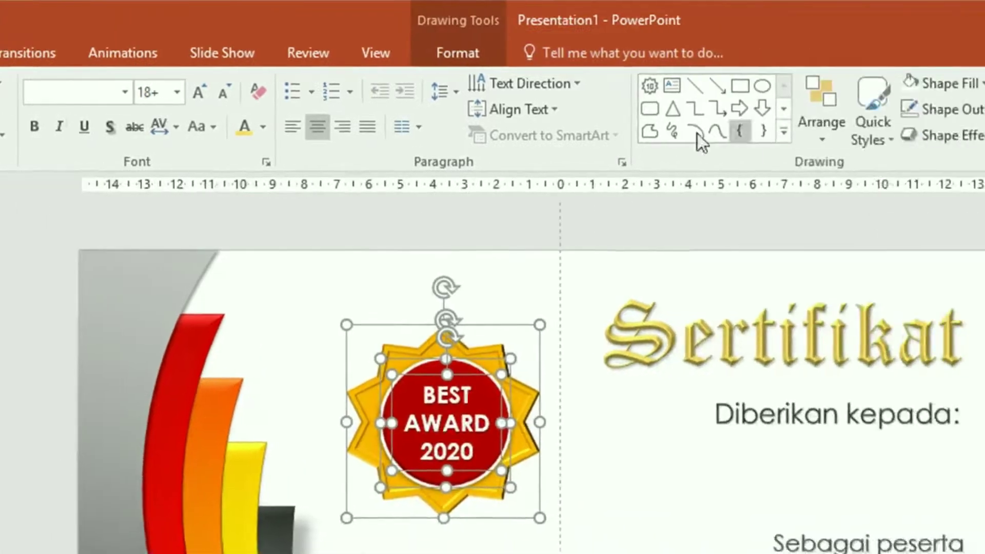
{"action": "left_click", "coordinate": [701, 160]}
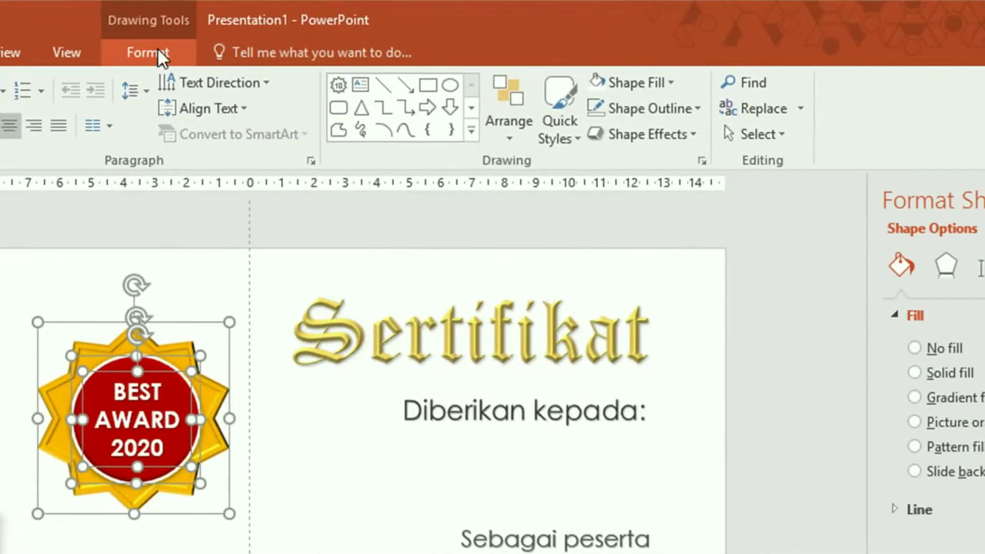
{"action": "left_click", "coordinate": [158, 50]}
{"action": "left_click", "coordinate": [881, 132]}
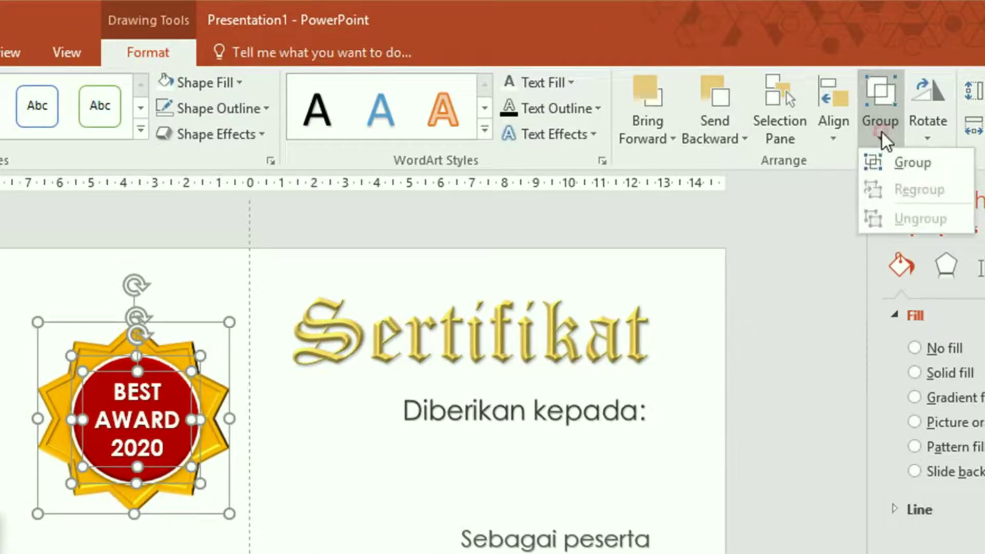
{"action": "left_click", "coordinate": [911, 162]}
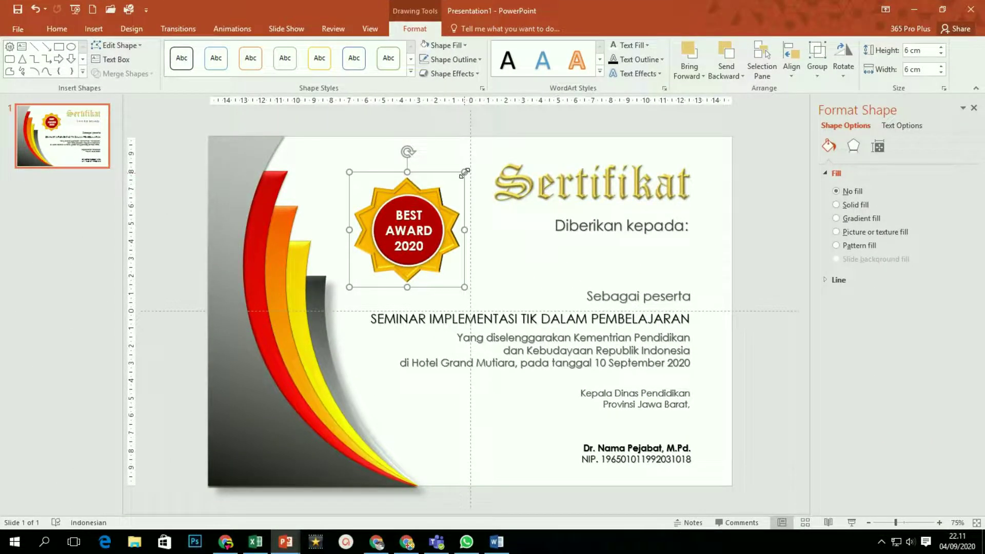
{"action": "mouse_move", "coordinate": [464, 173]}
{"action": "left_mouse_down"}
{"action": "mouse_move", "coordinate": [430, 207]}
{"action": "mouse_move", "coordinate": [297, 417]}
{"action": "left_mouse_up"}
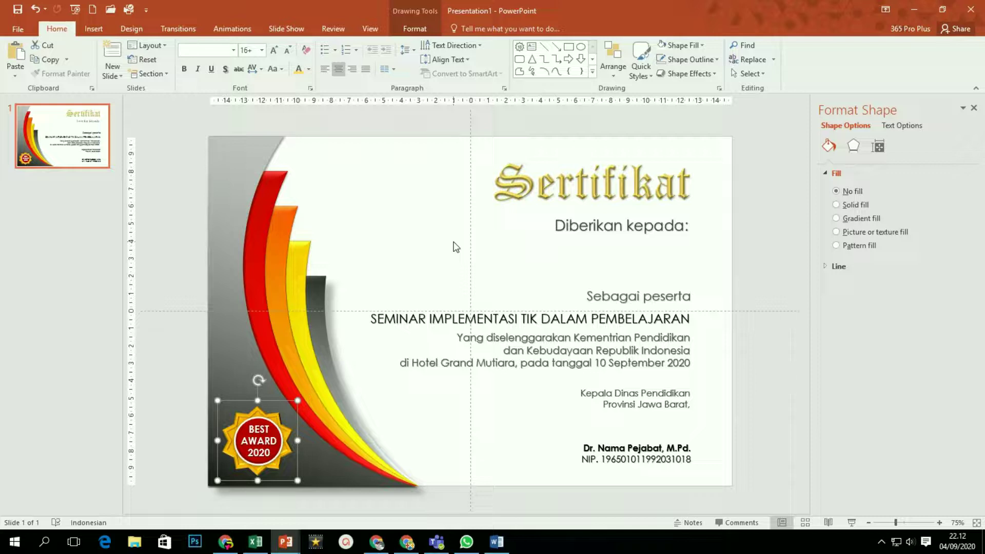
Apply a gradient background with a white stop at 0% and a light gold second stop.
{"action": "left_click", "coordinate": [436, 157]}
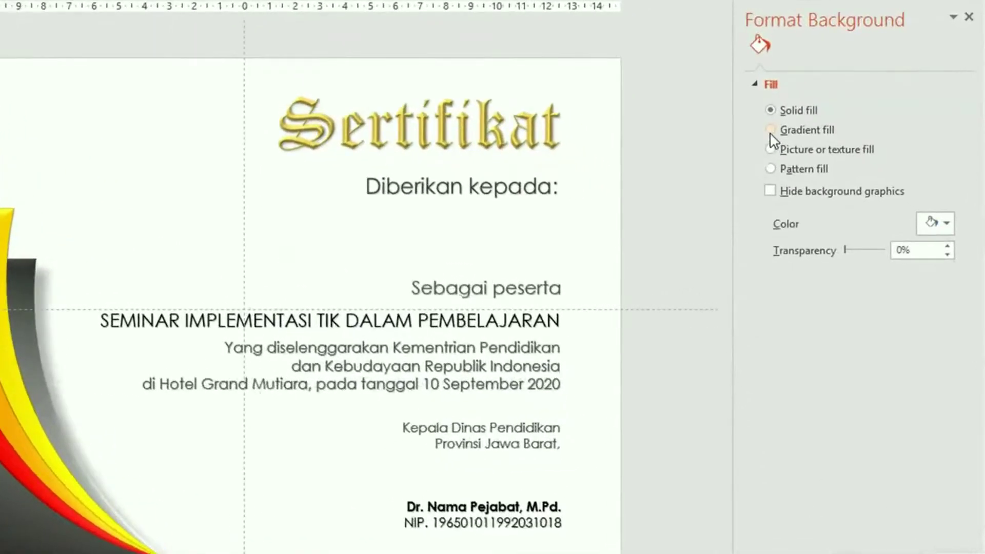
{"action": "left_click", "coordinate": [771, 129]}
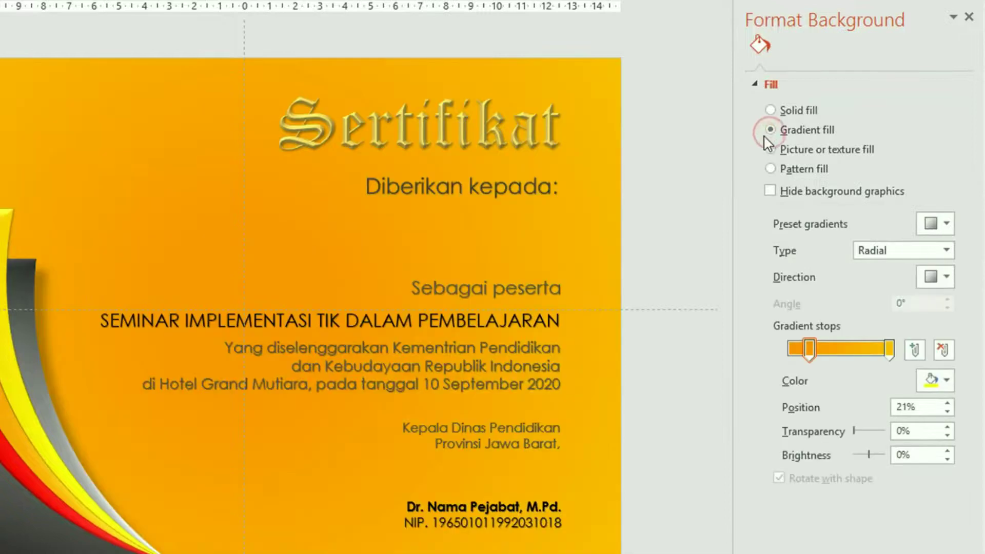
{"action": "mouse_move", "coordinate": [808, 350]}
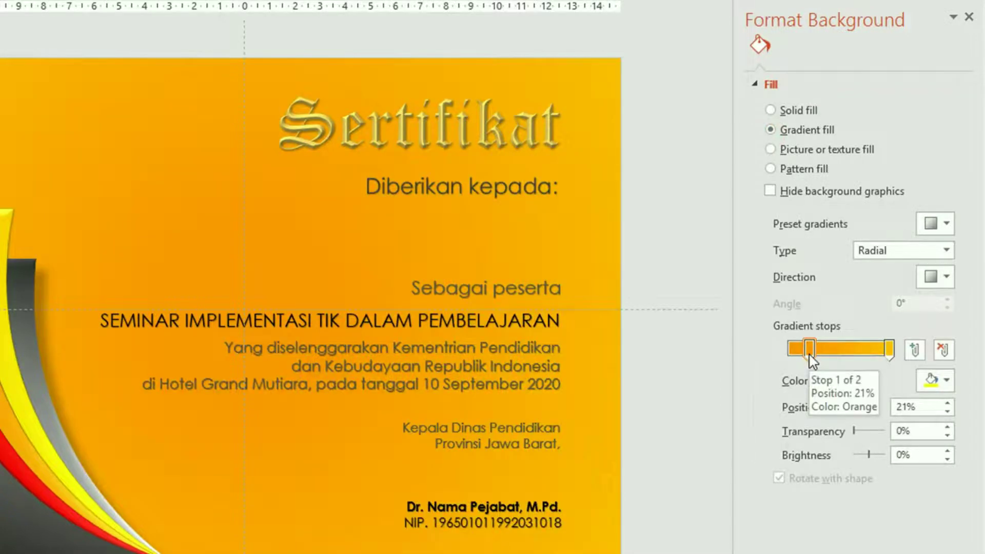
{"action": "left_click_drag", "start_coordinate": [809, 351], "coordinate": [788, 351]}
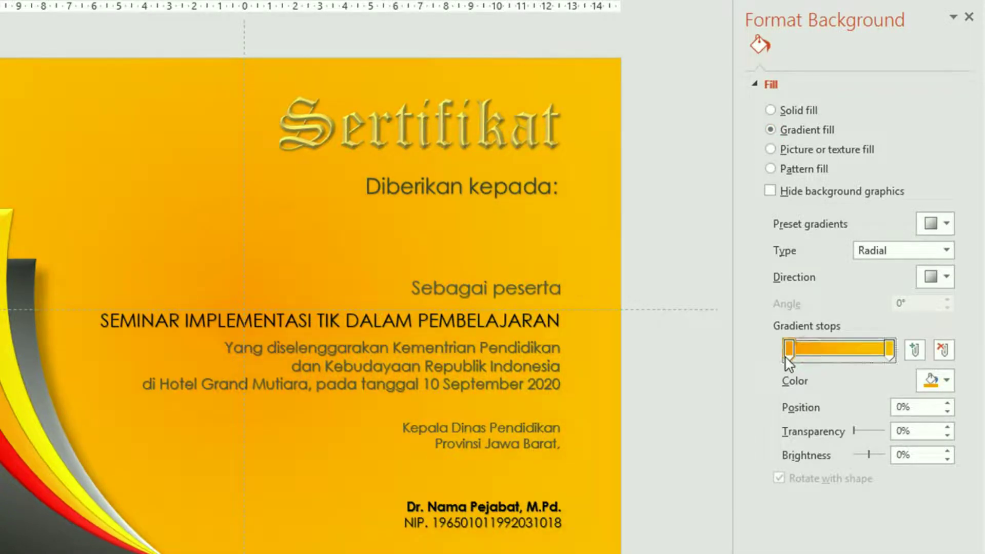
{"action": "left_click", "coordinate": [889, 351]}
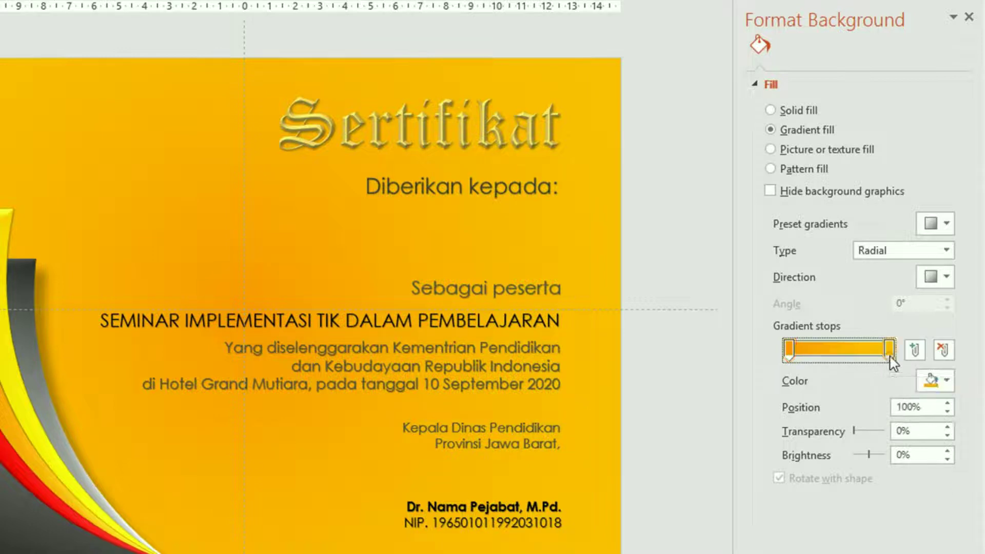
{"action": "left_click", "coordinate": [947, 380]}
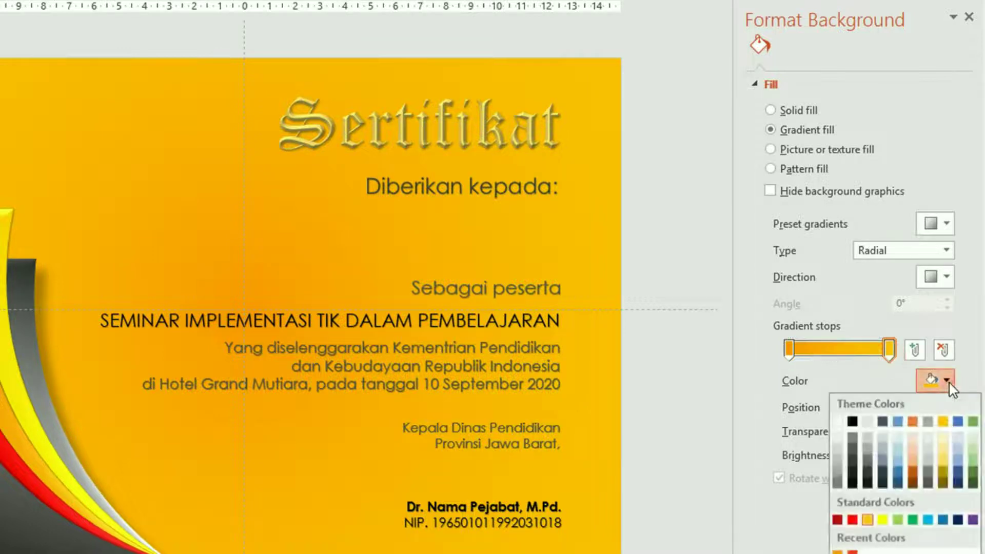
{"action": "left_click", "coordinate": [944, 435]}
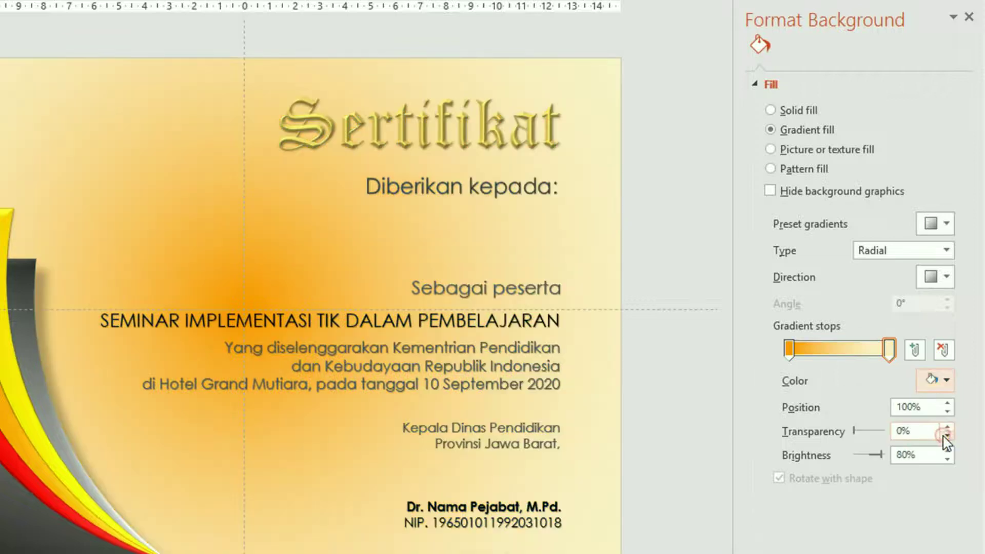
{"action": "left_click", "coordinate": [788, 350]}
{"action": "left_click", "coordinate": [946, 380]}
{"action": "left_click", "coordinate": [835, 415]}
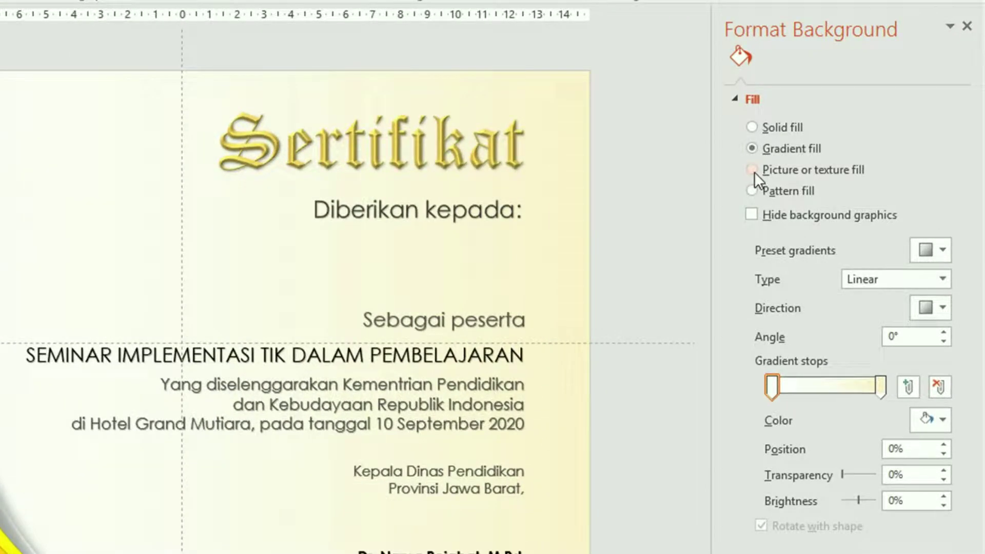
{"action": "left_click", "coordinate": [753, 169]}
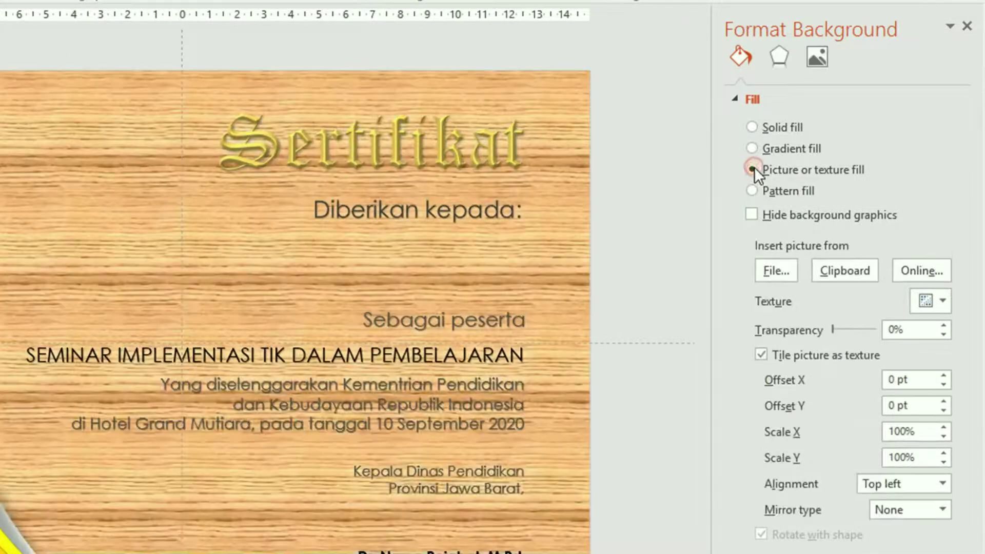
{"action": "left_click", "coordinate": [946, 300]}
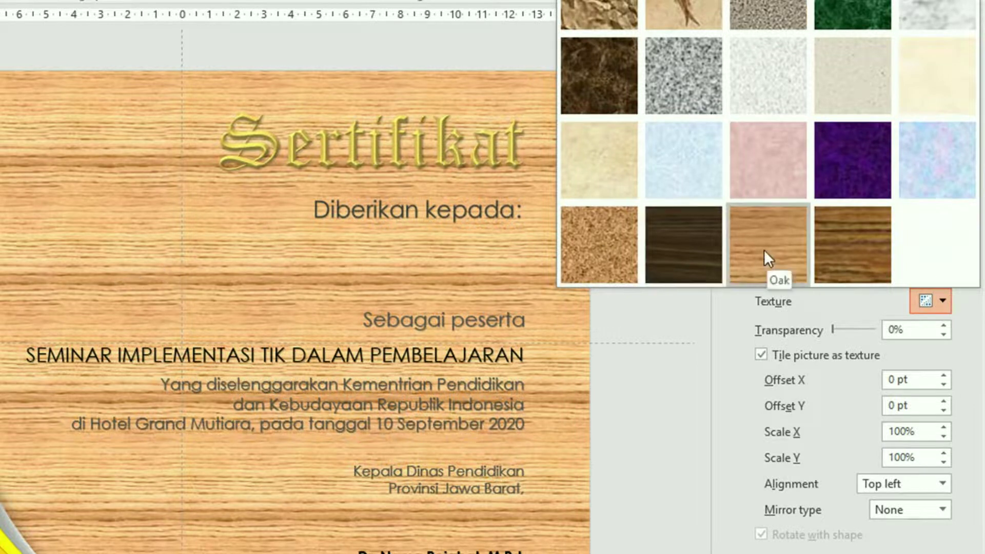
{"action": "left_click", "coordinate": [768, 251]}
{"action": "left_click", "coordinate": [948, 306]}
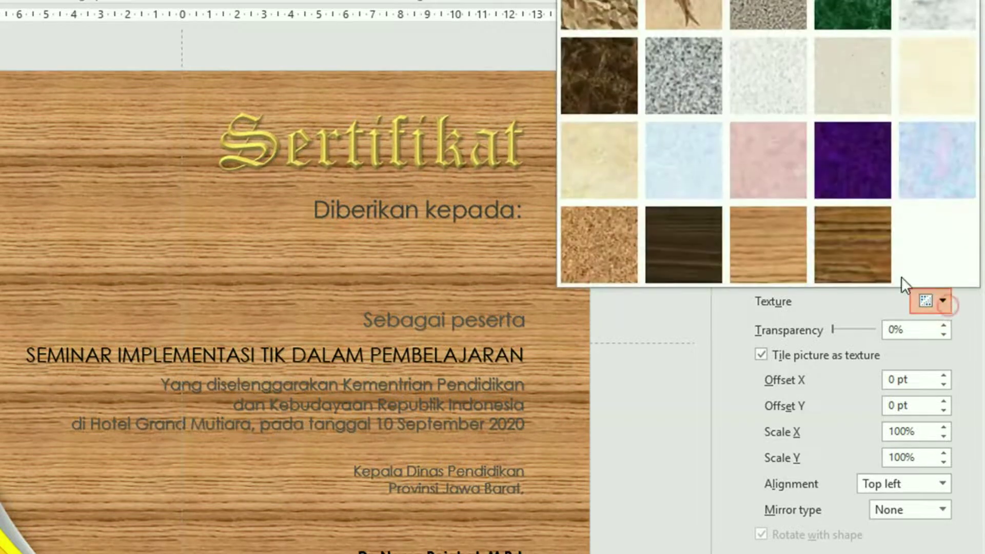
{"action": "key", "text": "Escape"}
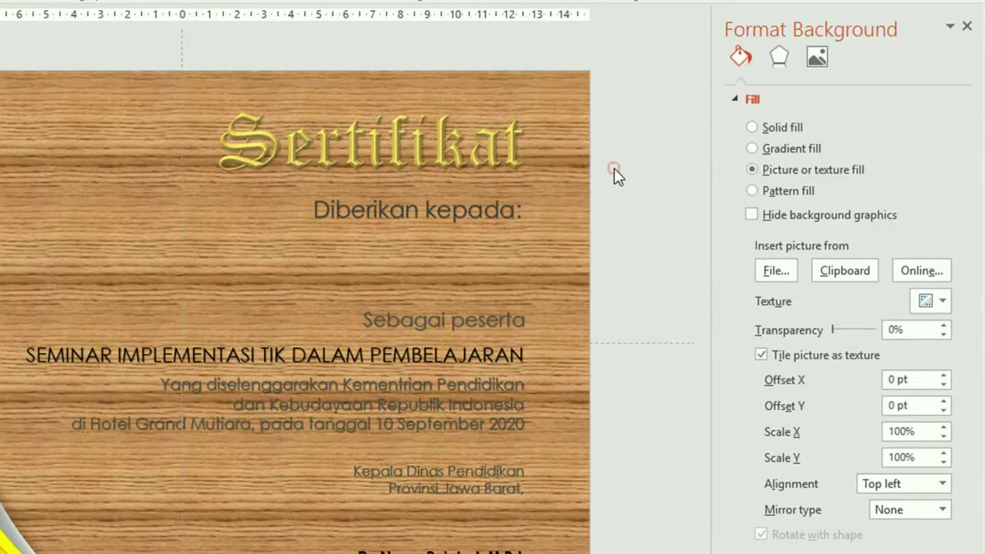
{"action": "left_click", "coordinate": [770, 235]}
{"action": "key", "text": "ctrl+z"}
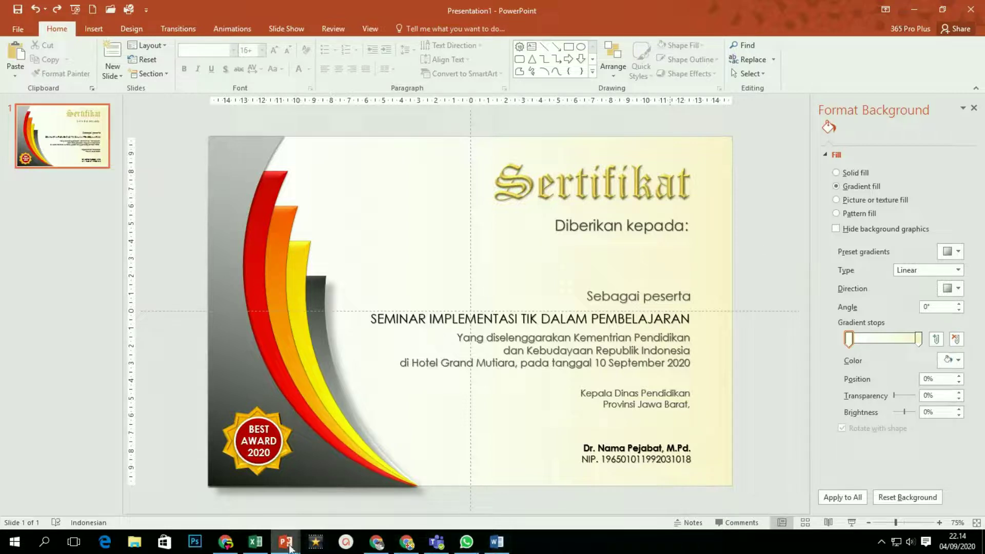
{"action": "left_click", "coordinate": [229, 499]}
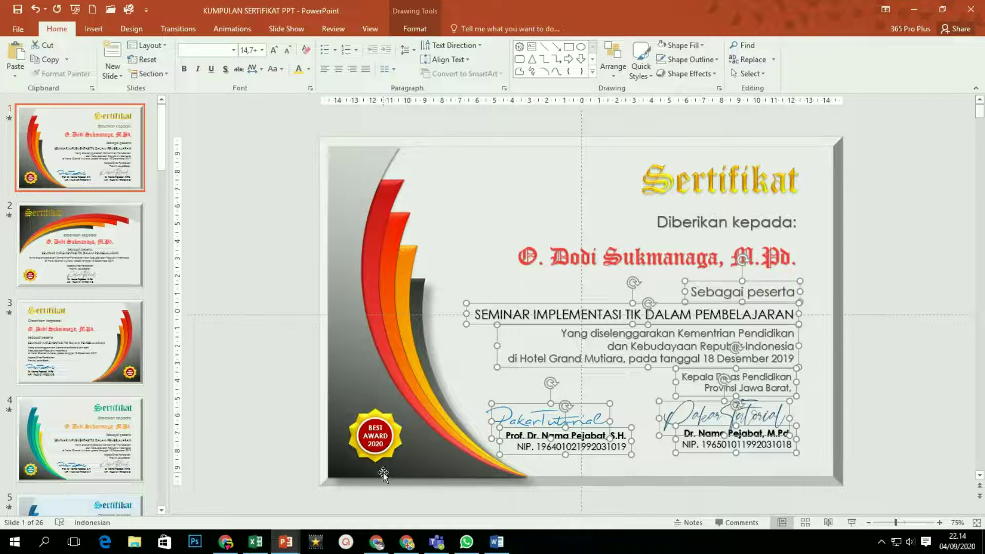
{"action": "mouse_move", "coordinate": [285, 541]}
{"action": "left_click", "coordinate": [361, 503]}
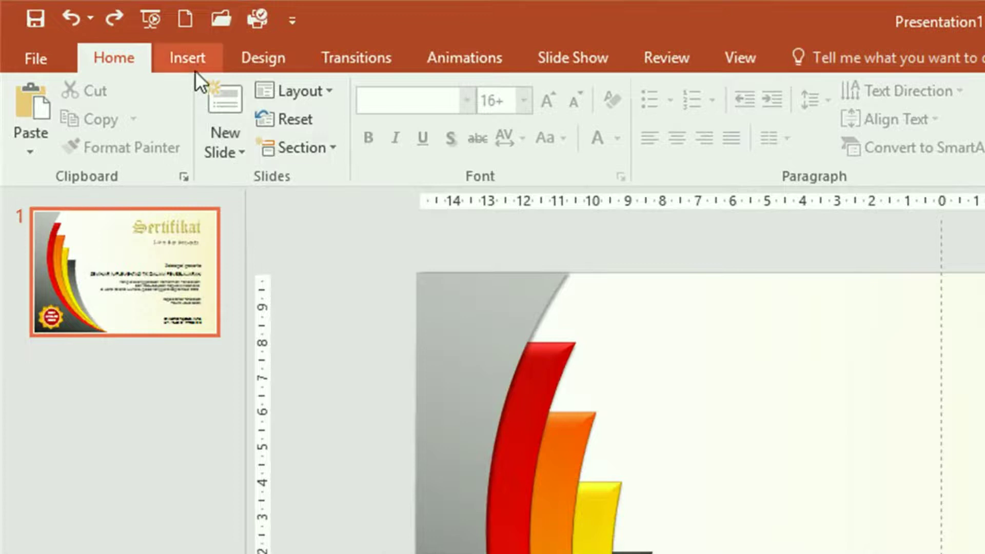
Draw a Bevel shape covering the whole slide, remove its outline, and narrow its bevelled edge.
{"action": "left_click", "coordinate": [192, 57]}
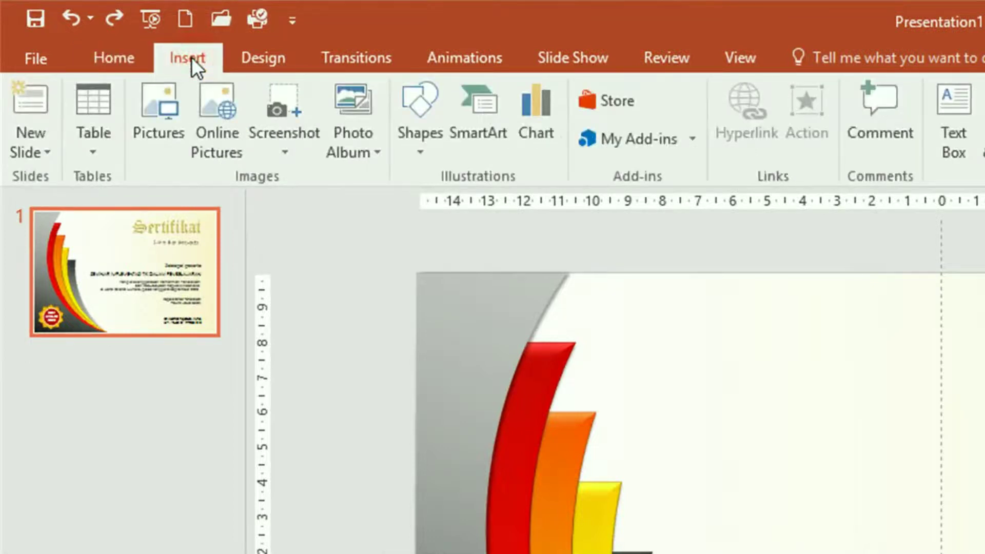
{"action": "left_click", "coordinate": [426, 153]}
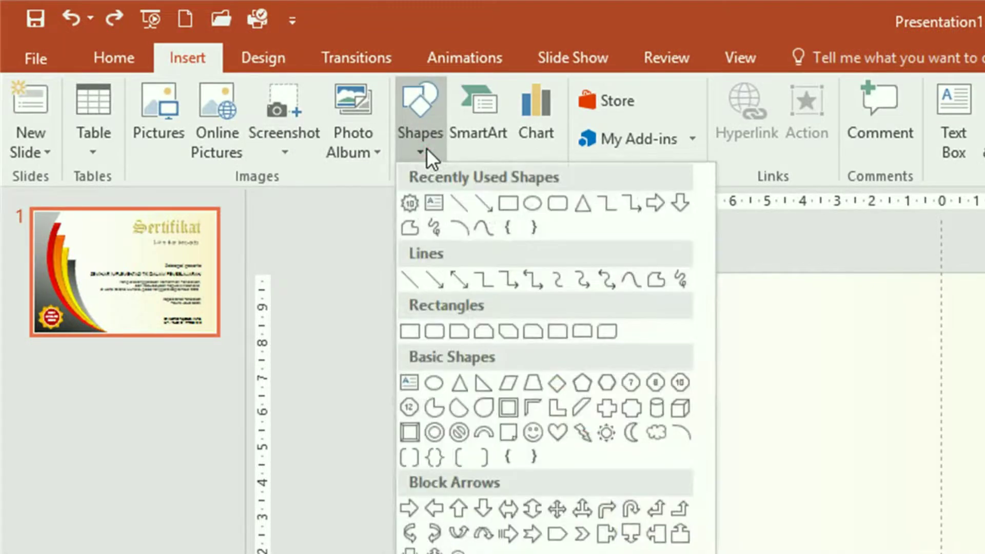
{"action": "left_click", "coordinate": [410, 431]}
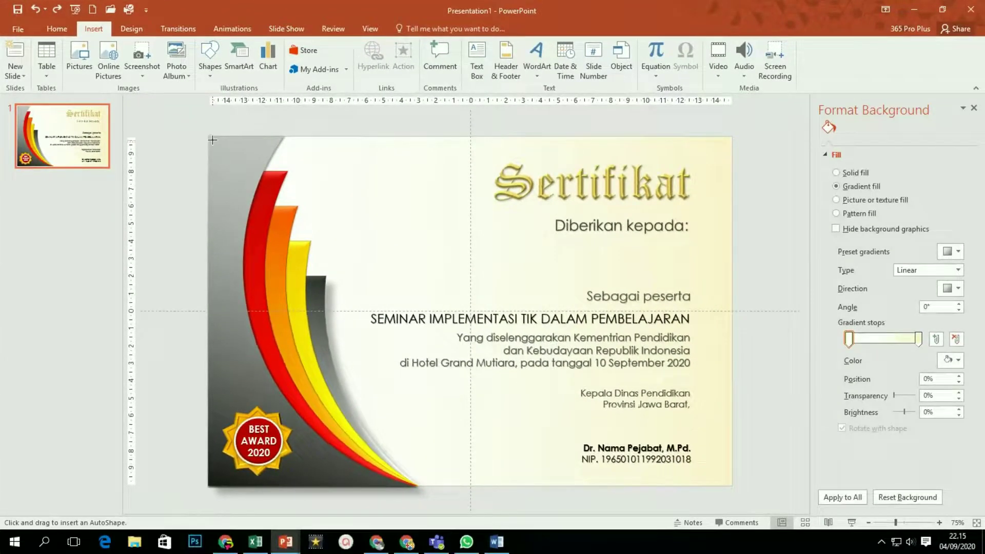
{"action": "left_click_drag", "start_coordinate": [212, 137], "coordinate": [659, 482]}
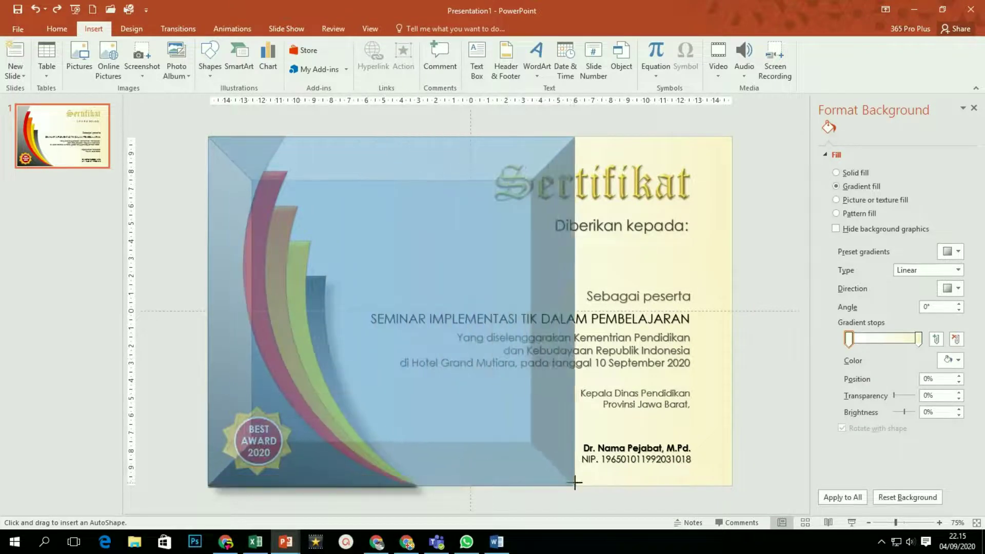
{"action": "left_click_drag", "start_coordinate": [658, 482], "coordinate": [732, 488]}
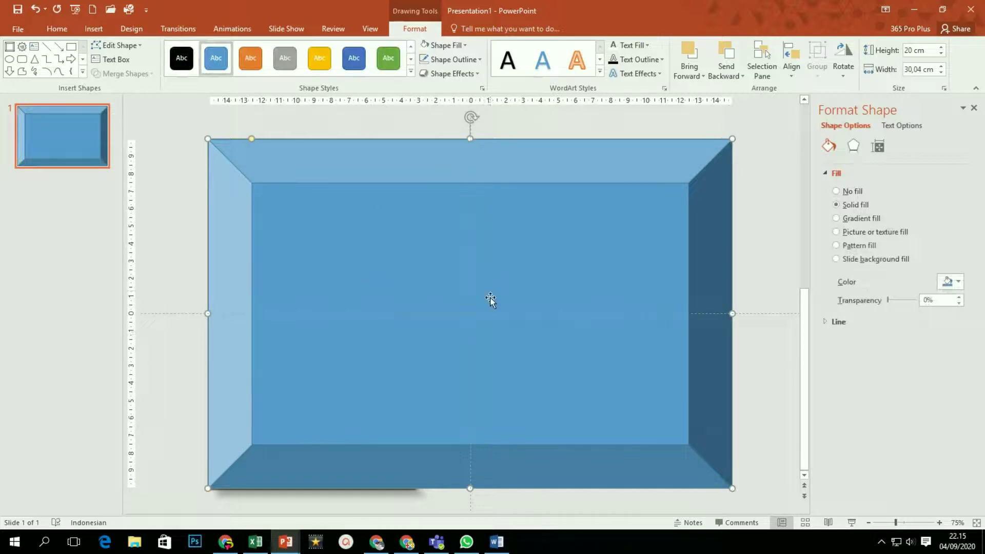
{"action": "left_click", "coordinate": [479, 60]}
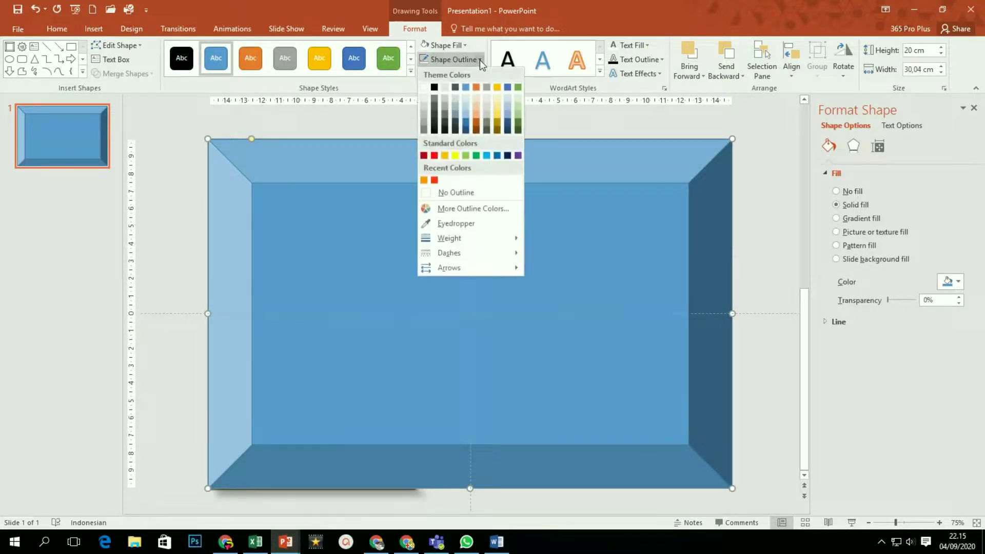
{"action": "left_click", "coordinate": [462, 193]}
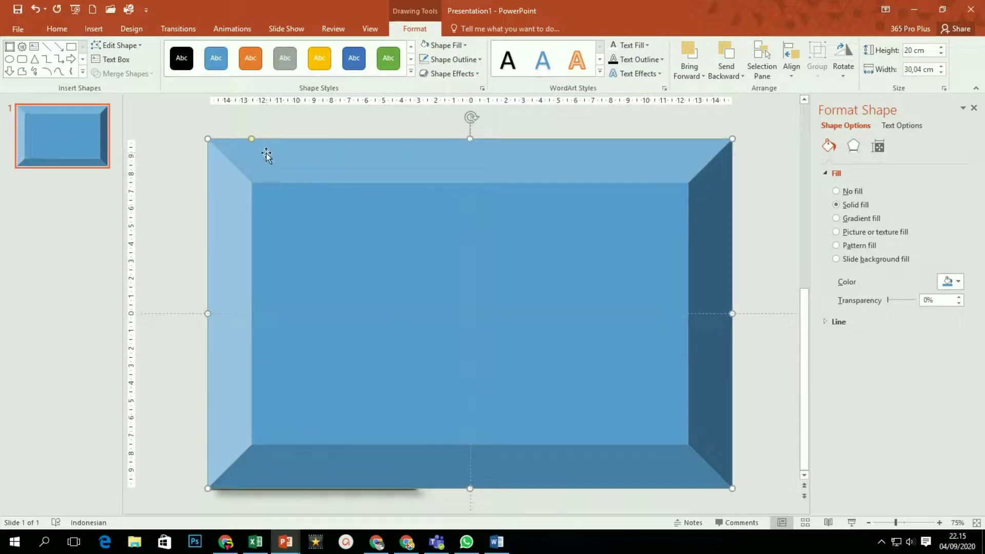
{"action": "left_click_drag", "start_coordinate": [251, 140], "coordinate": [249, 139]}
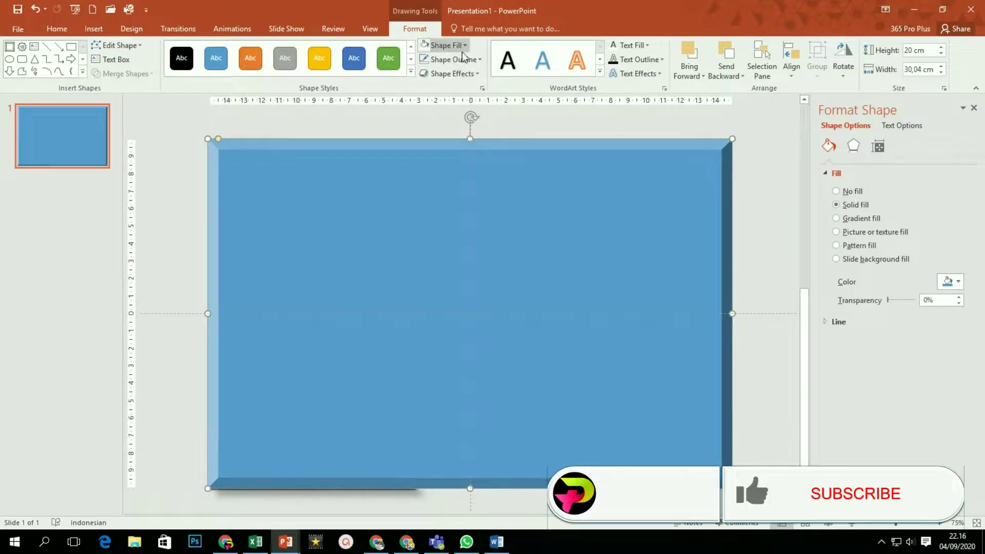
Fill the bevel light grey and send it to the back.
{"action": "left_click", "coordinate": [444, 45]}
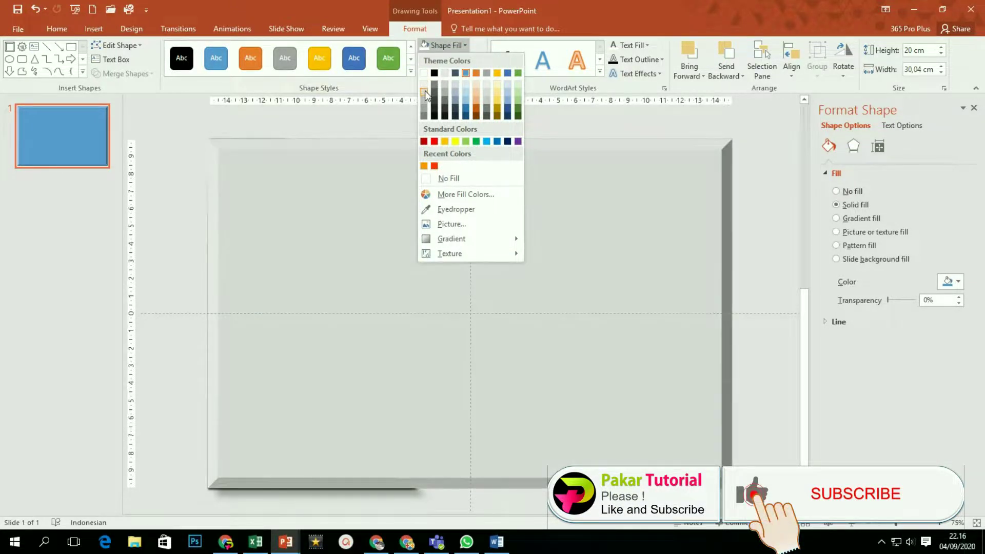
{"action": "left_click", "coordinate": [425, 90]}
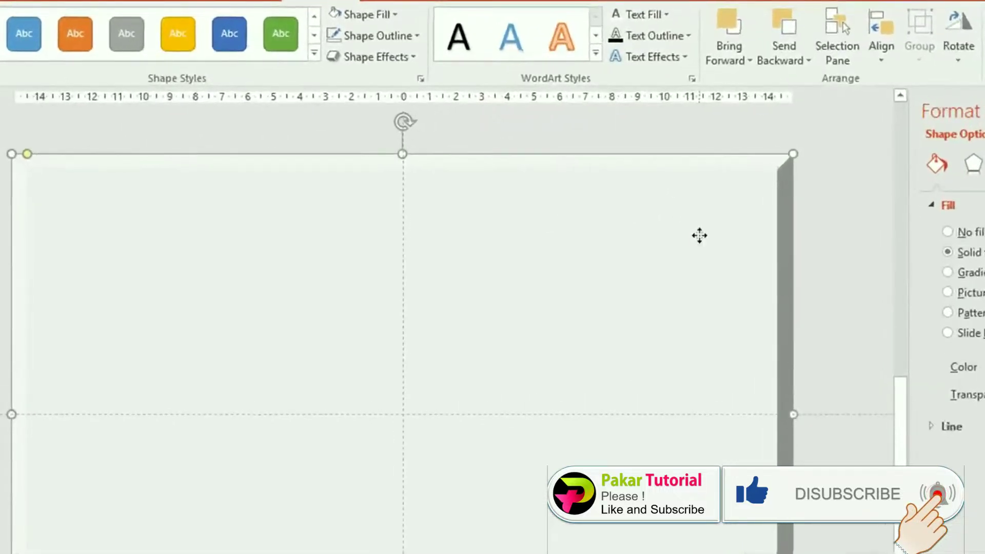
{"action": "left_click", "coordinate": [808, 60]}
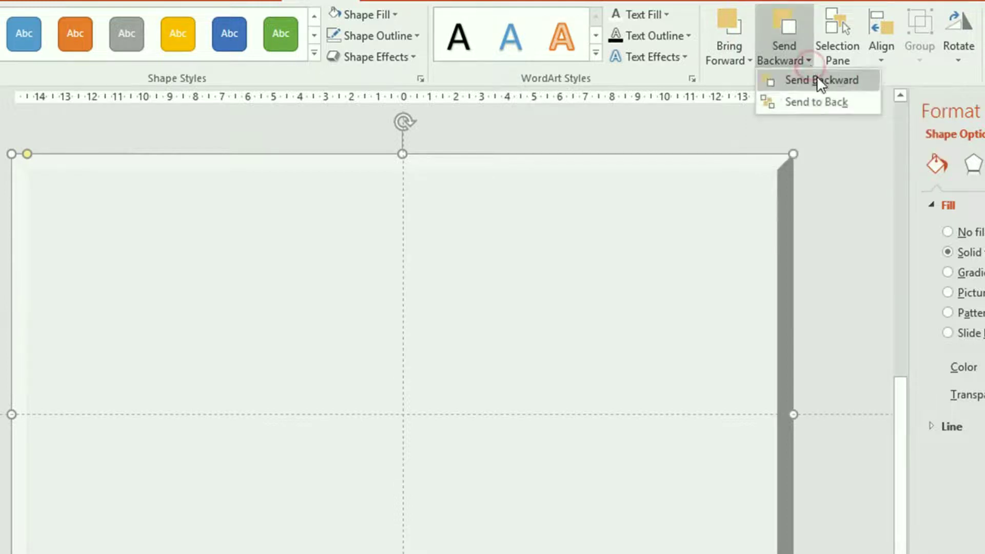
{"action": "left_click", "coordinate": [820, 102]}
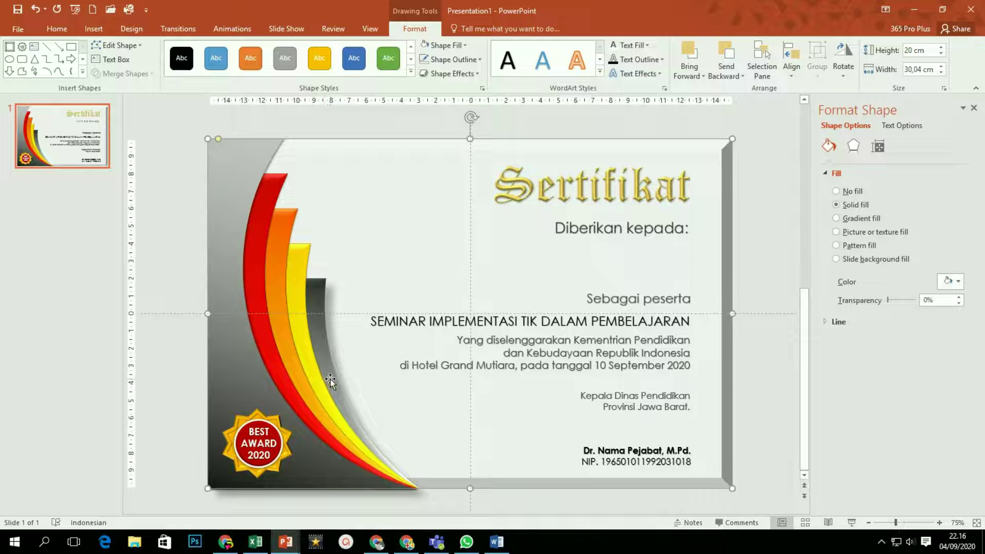
Move the curved strip picture inside the grey frame, shorten it to fit, and nudge it right.
{"action": "key", "text": "Delete"}
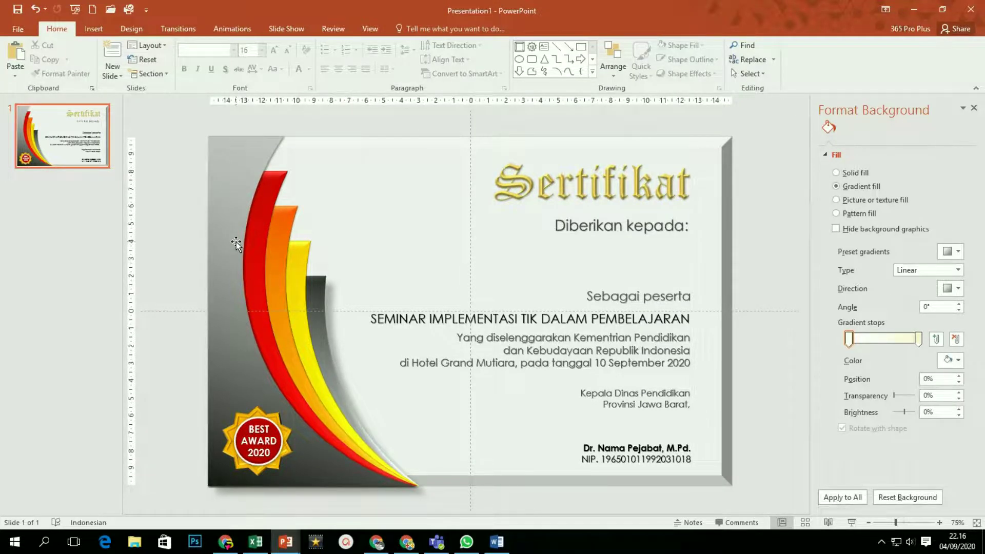
{"action": "key", "text": "ctrl+z"}
{"action": "left_click_drag", "start_coordinate": [238, 210], "coordinate": [248, 217]}
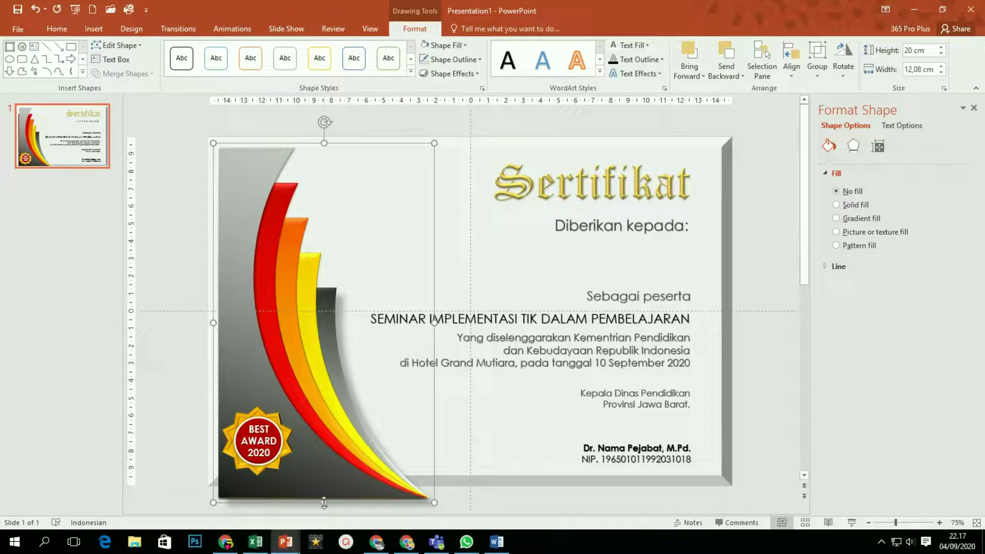
{"action": "left_click_drag", "start_coordinate": [324, 502], "coordinate": [326, 465]}
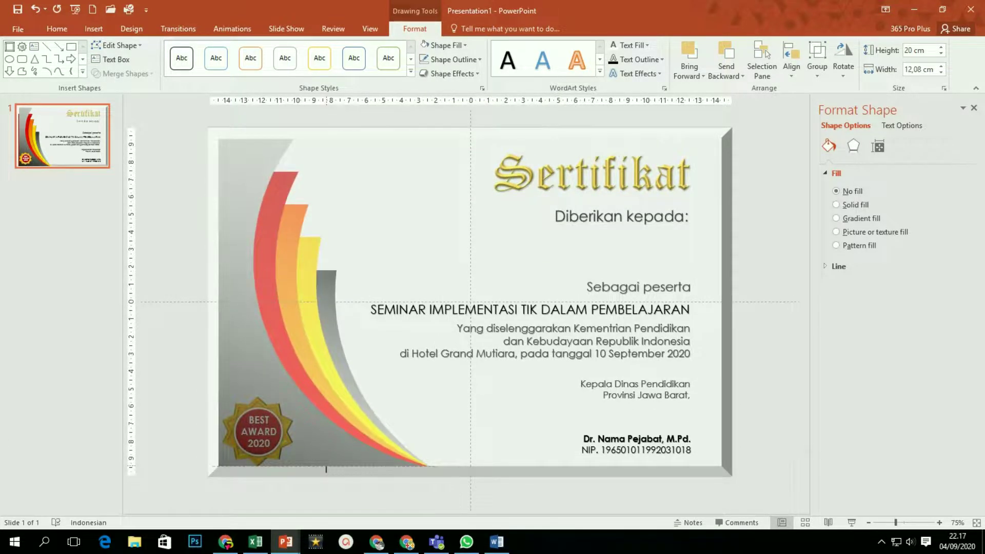
{"action": "left_click", "coordinate": [318, 510]}
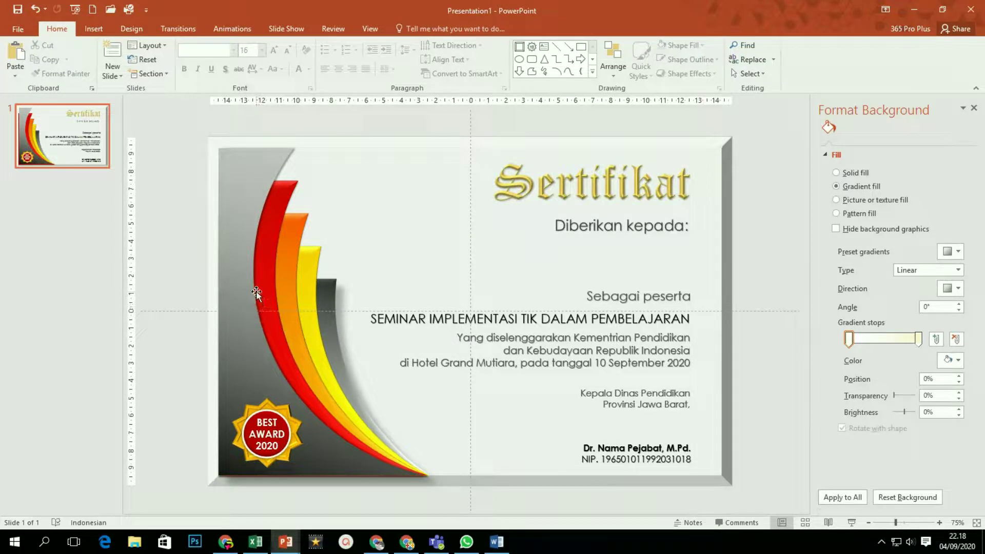
{"action": "left_click_drag", "start_coordinate": [256, 293], "coordinate": [334, 294]}
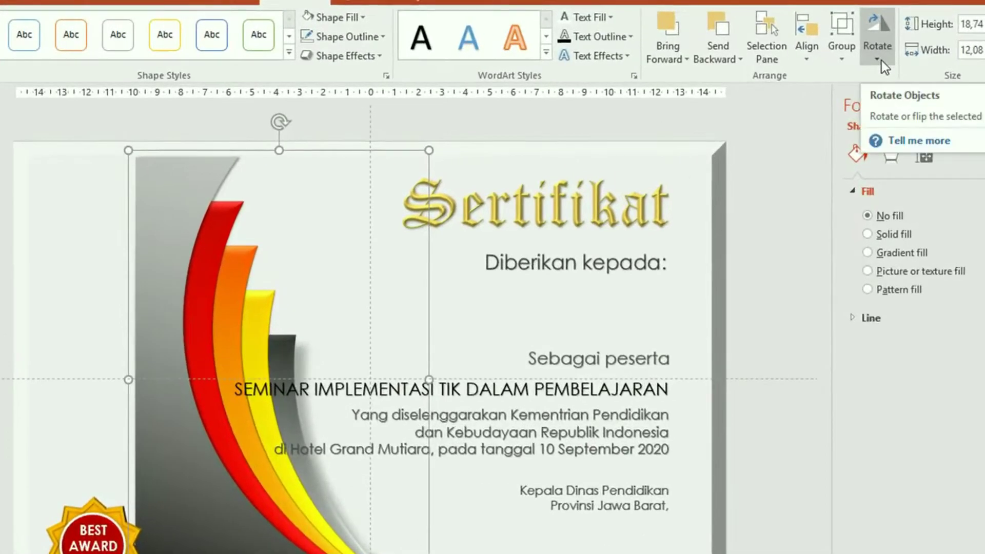
Try rotating the curved graphic 90° right, stretching it across the top, and moving Sertifikat left.
{"action": "left_click", "coordinate": [844, 76]}
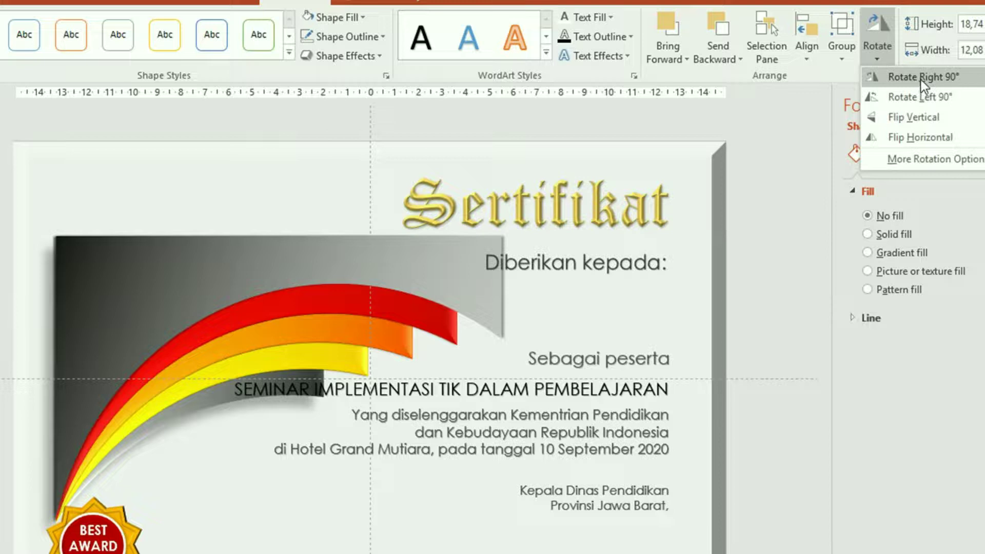
{"action": "left_click", "coordinate": [922, 77]}
{"action": "left_click_drag", "start_coordinate": [109, 323], "coordinate": [85, 242]}
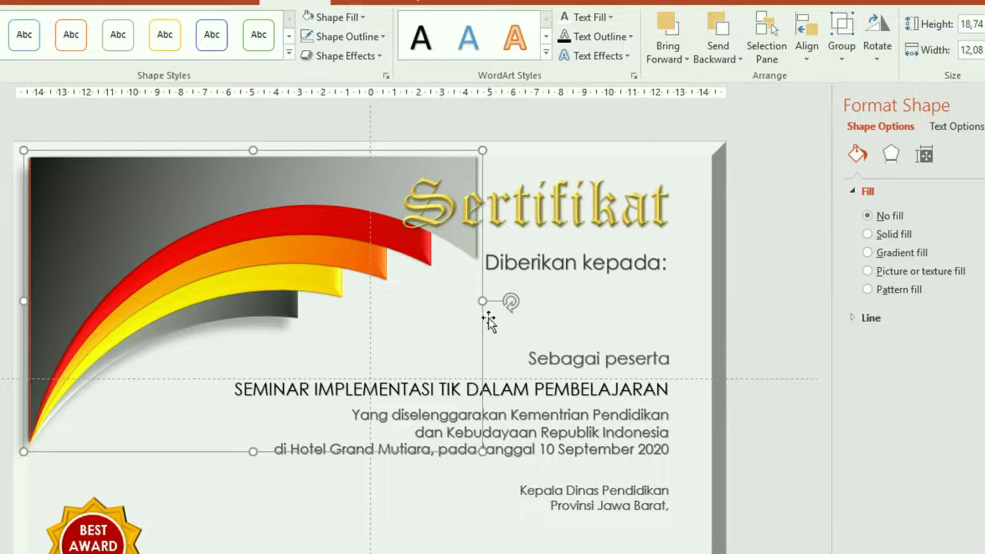
{"action": "left_click_drag", "start_coordinate": [483, 302], "coordinate": [711, 301]}
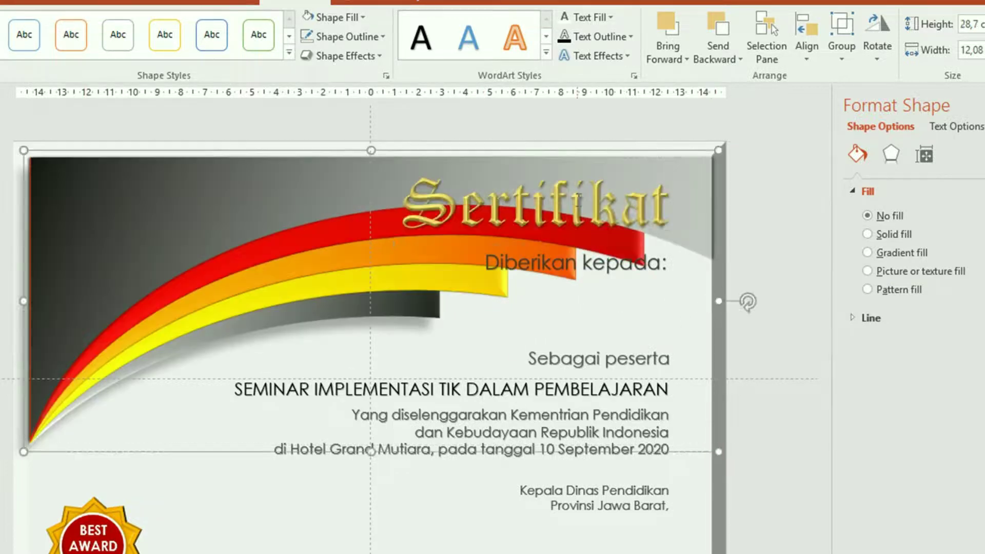
{"action": "left_click", "coordinate": [575, 200]}
{"action": "left_click_drag", "start_coordinate": [592, 244], "coordinate": [243, 237]}
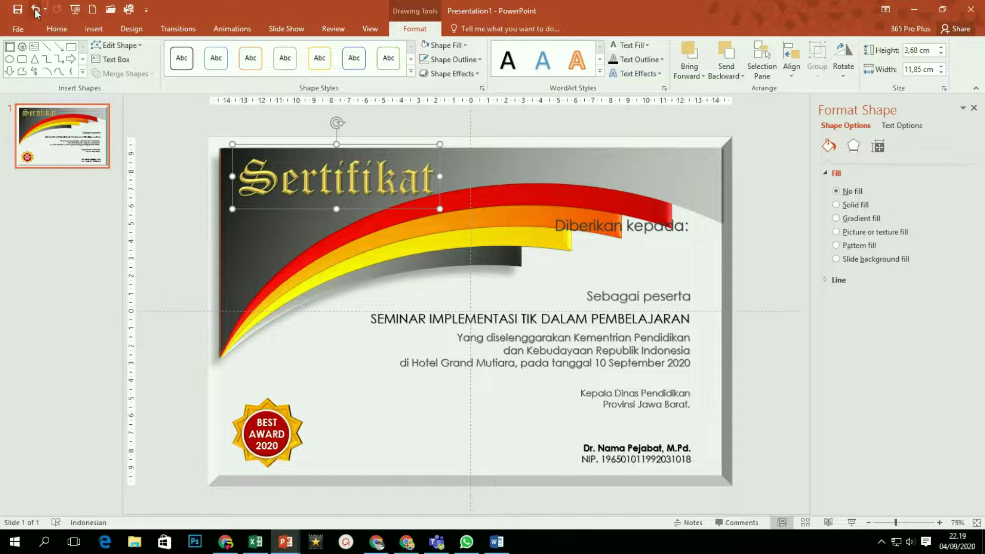
Undo those three changes, then flip the graphic horizontally and move it toward the right.
{"action": "left_click", "coordinate": [37, 9]}
{"action": "left_click", "coordinate": [37, 9]}
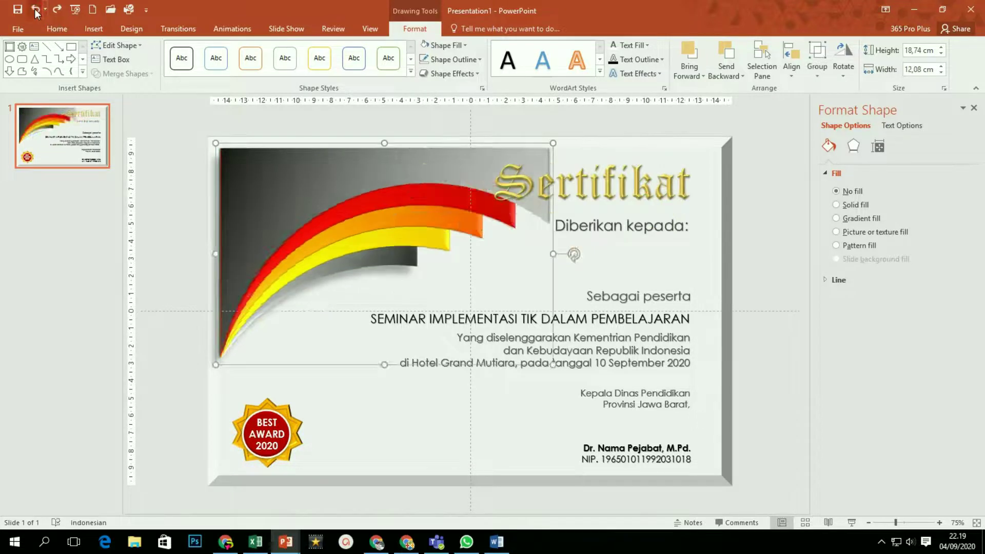
{"action": "left_click", "coordinate": [37, 10]}
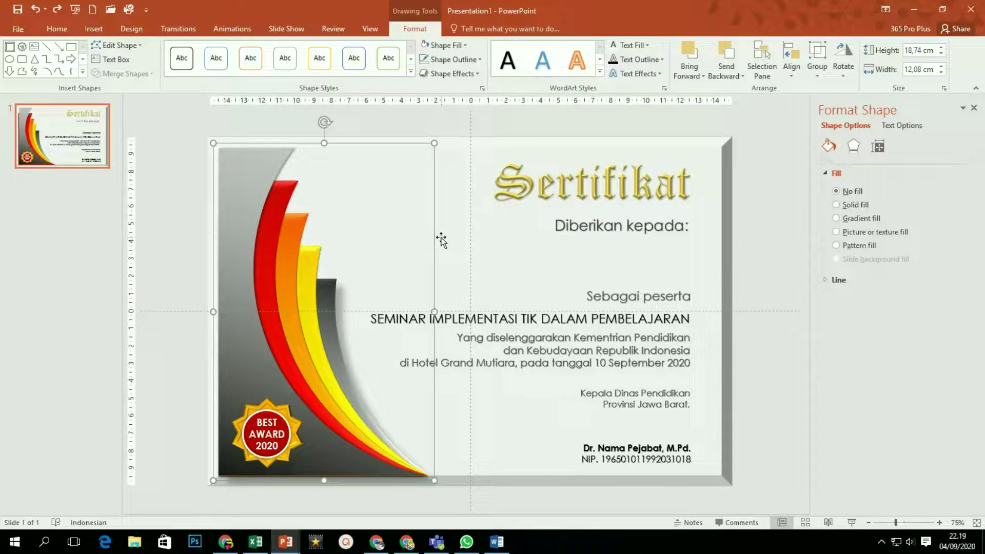
{"action": "left_click", "coordinate": [846, 75]}
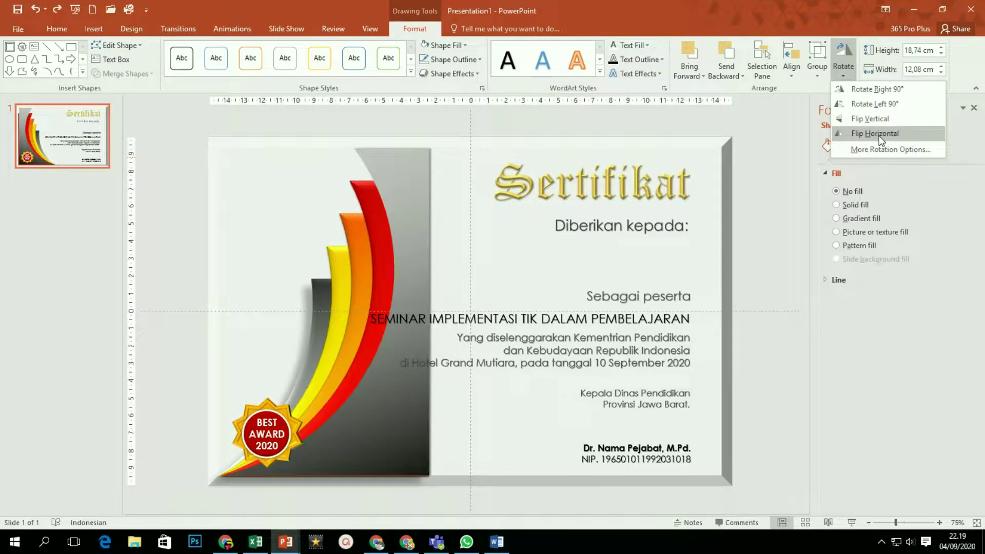
{"action": "left_click", "coordinate": [878, 135]}
{"action": "left_click_drag", "start_coordinate": [416, 268], "coordinate": [705, 266]}
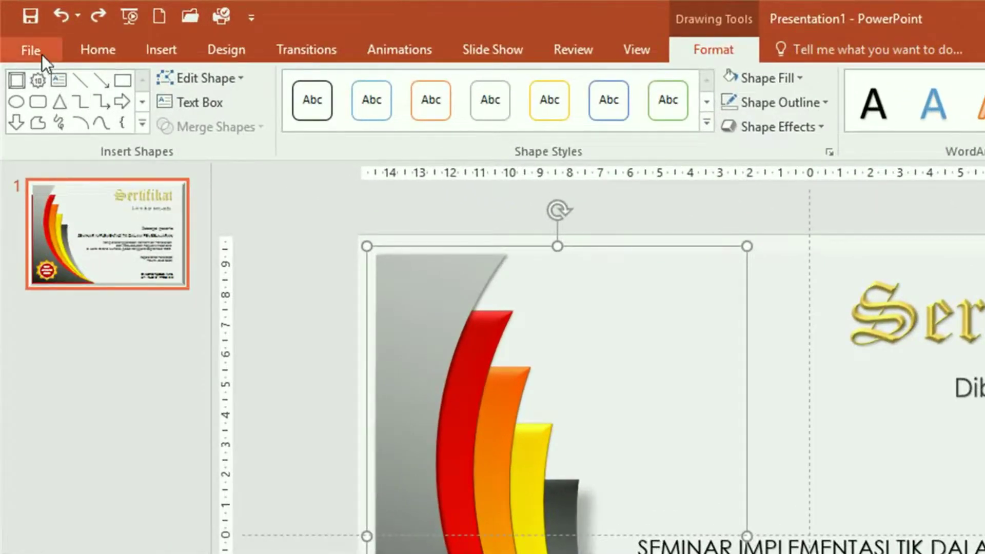
Save the presentation in Documents under the name 'LATIHAN SERTIFIKAT'.
{"action": "left_click", "coordinate": [38, 51]}
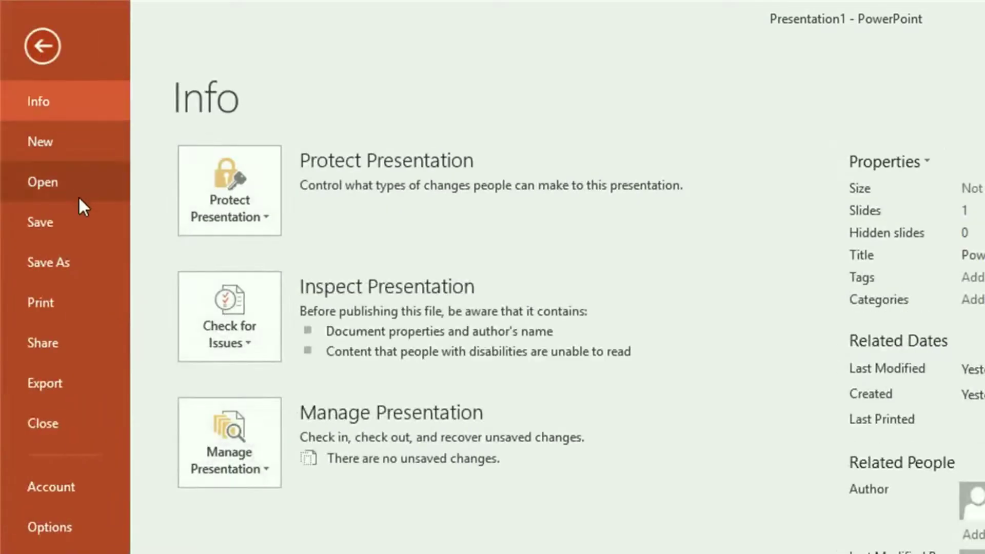
{"action": "left_click", "coordinate": [78, 263]}
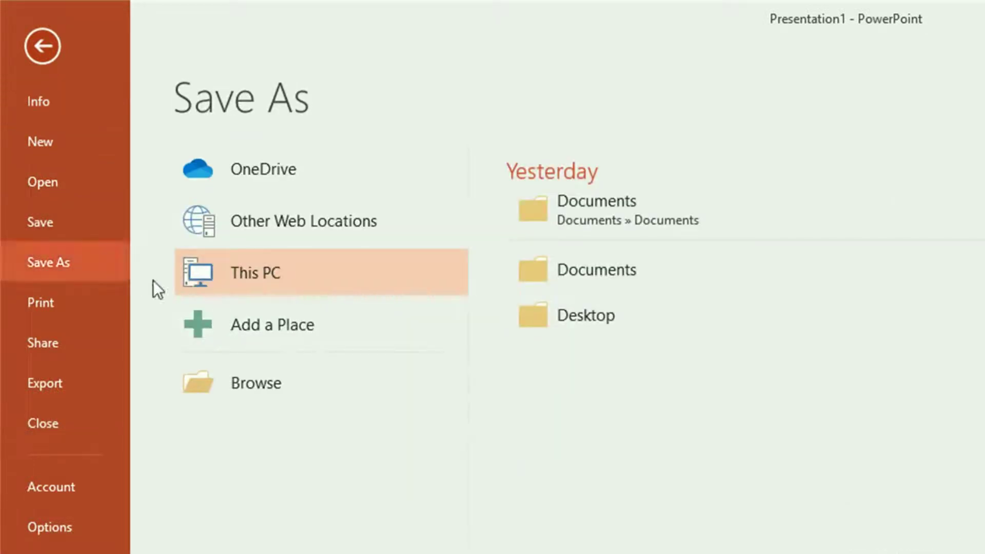
{"action": "left_click", "coordinate": [325, 387]}
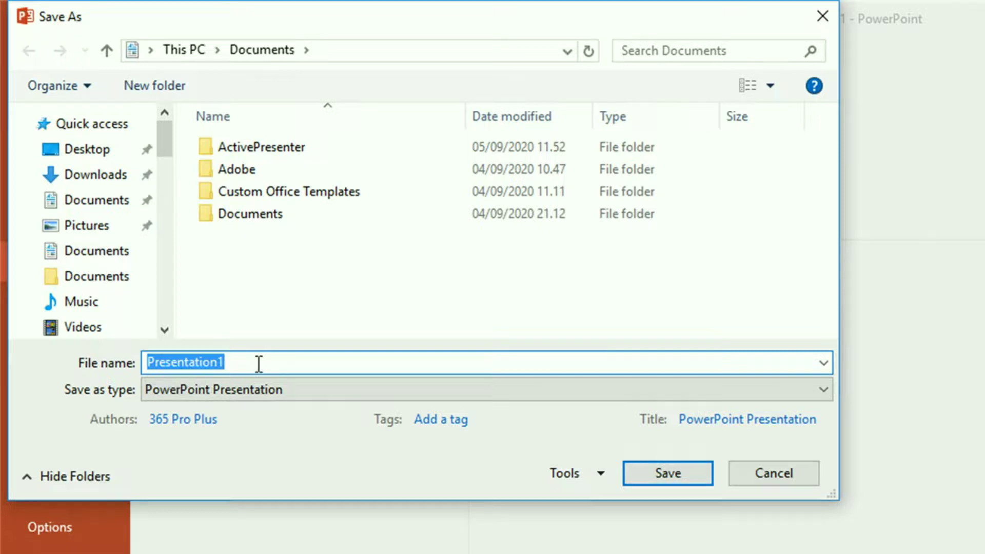
{"action": "type", "text": "LATIHAN SER"}
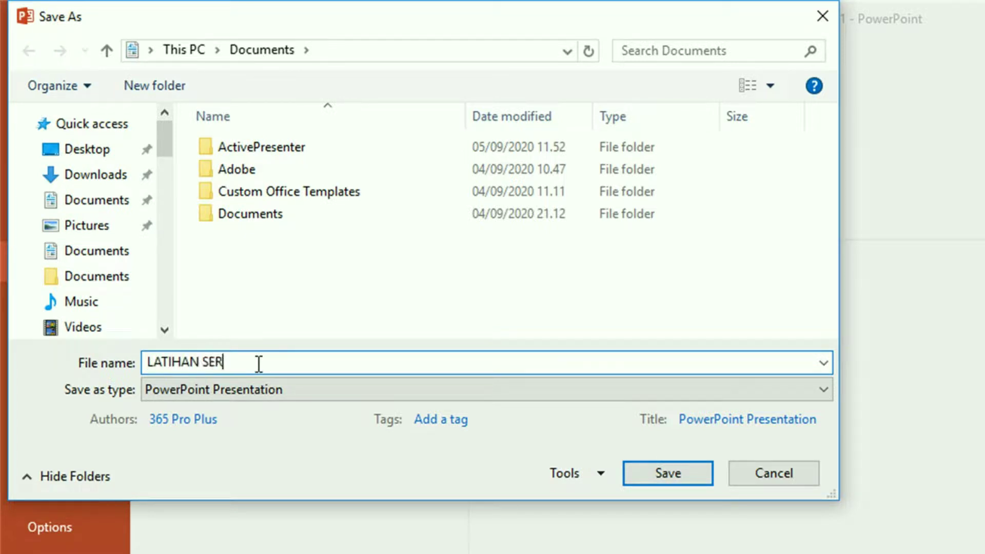
{"action": "type", "text": "TIFIKAT"}
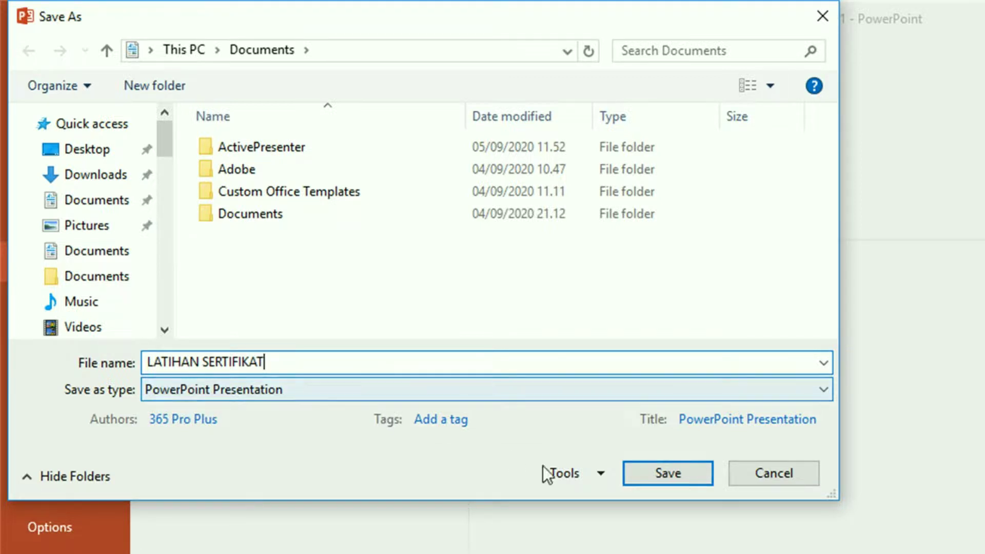
{"action": "left_click", "coordinate": [677, 473]}
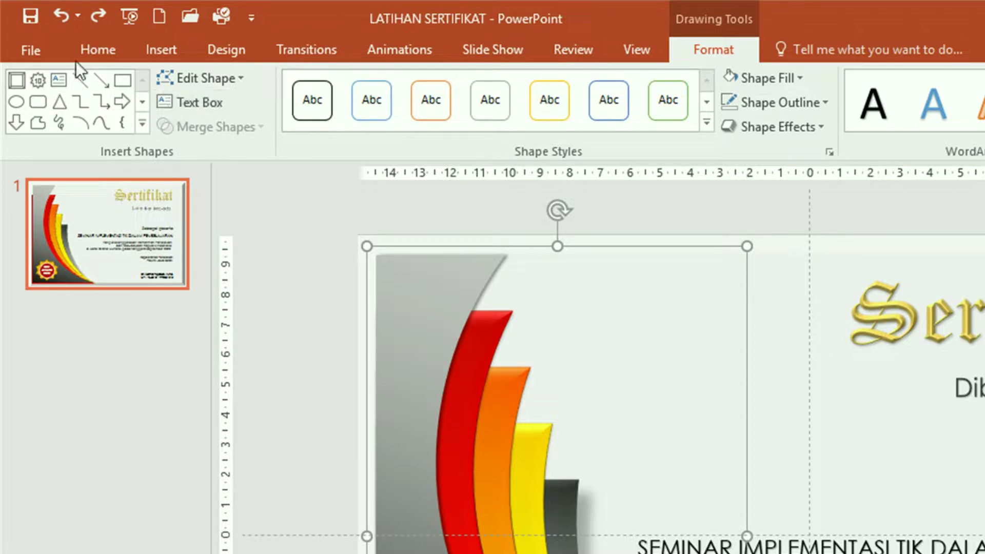
Choose PNG Portable Network Graphics as the export file type.
{"action": "left_click", "coordinate": [35, 50]}
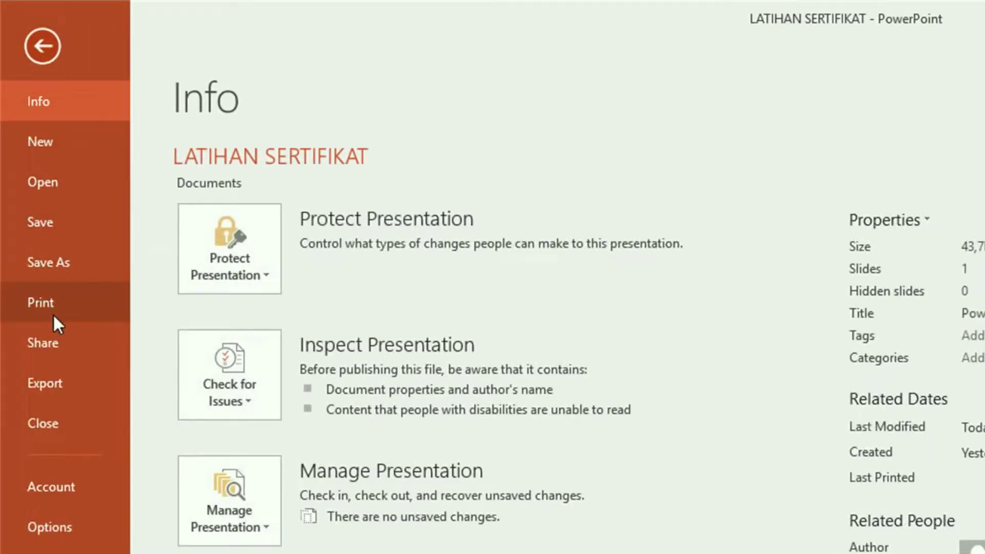
{"action": "left_click", "coordinate": [74, 388]}
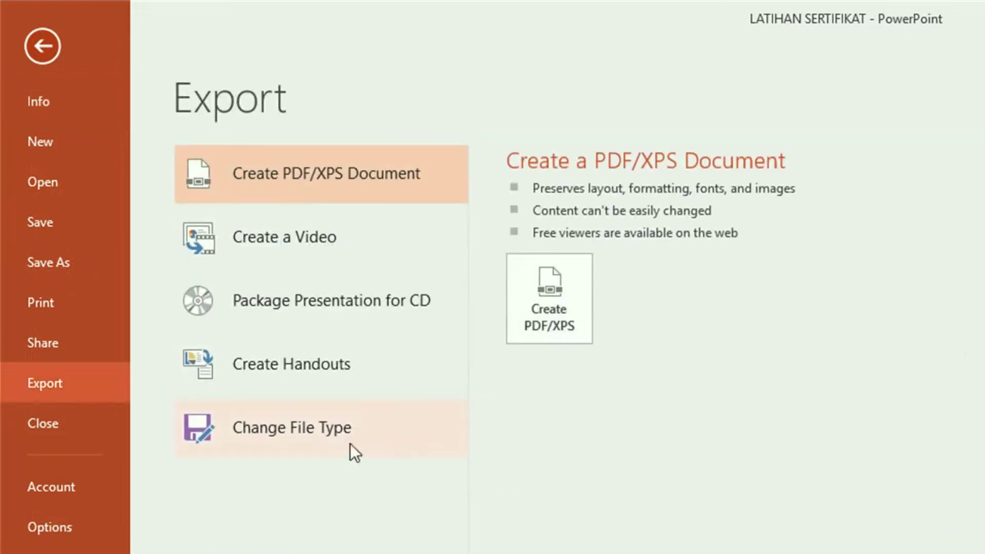
{"action": "left_click", "coordinate": [276, 436]}
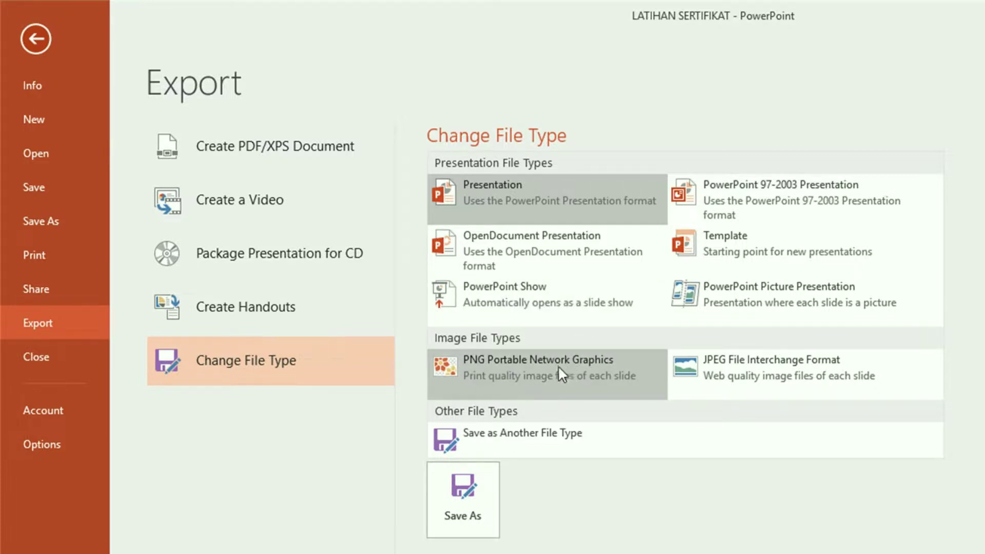
{"action": "left_click", "coordinate": [510, 371]}
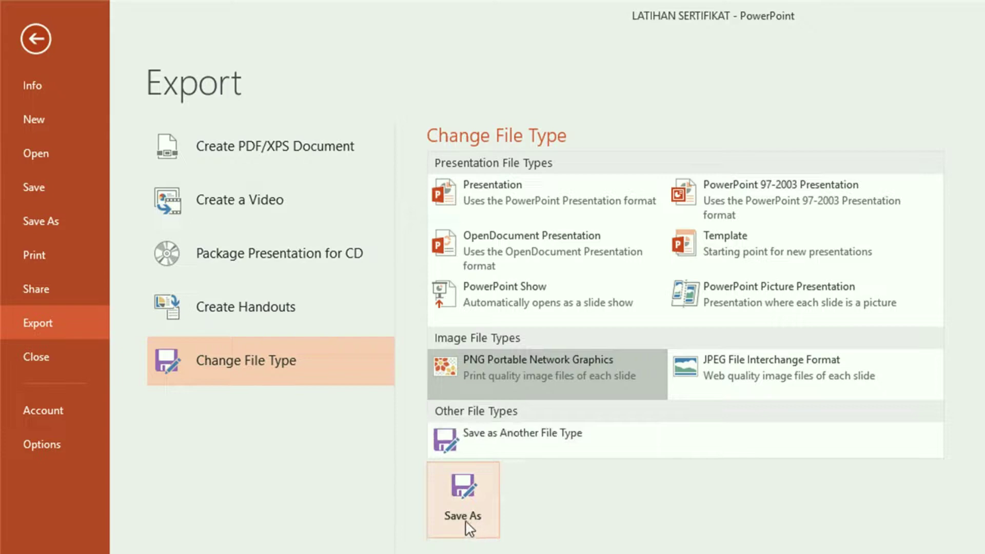
{"action": "left_click", "coordinate": [467, 524]}
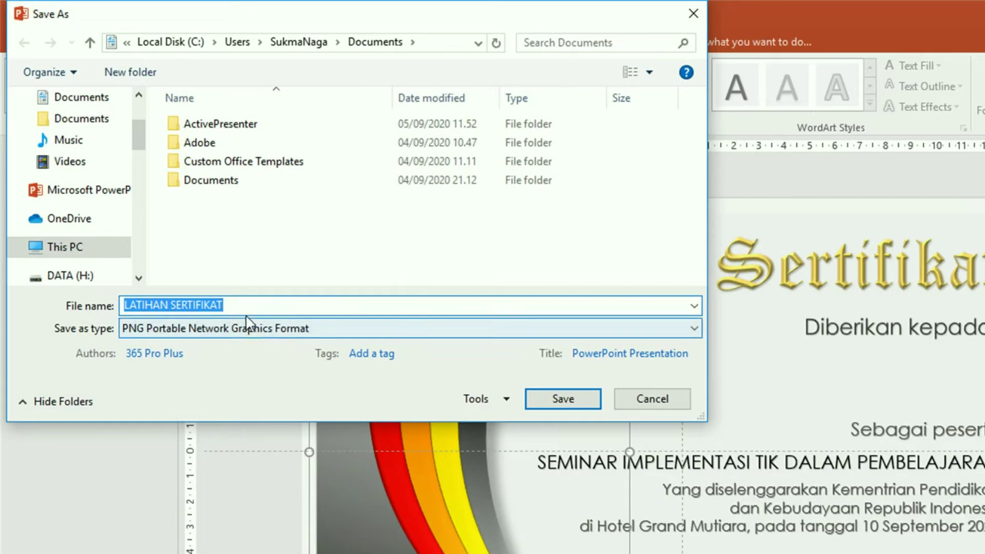
Name the image 'LATIHAN SERTIFIKAT PNG' and save it into Documents.
{"action": "left_click", "coordinate": [296, 306]}
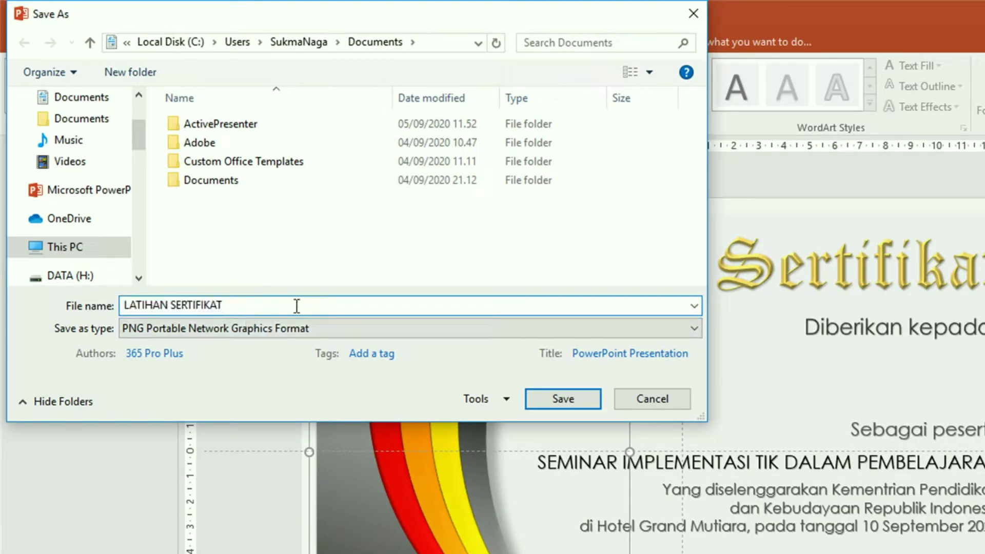
{"action": "type", "text": "PNG"}
{"action": "left_click", "coordinate": [563, 400]}
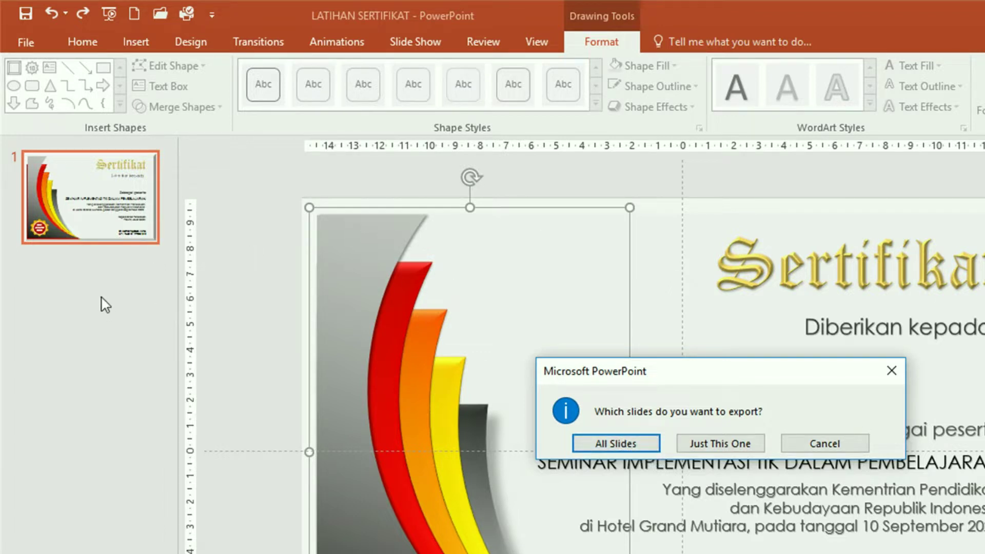
Export only the current certificate slide as the PNG image.
{"action": "left_click", "coordinate": [721, 444]}
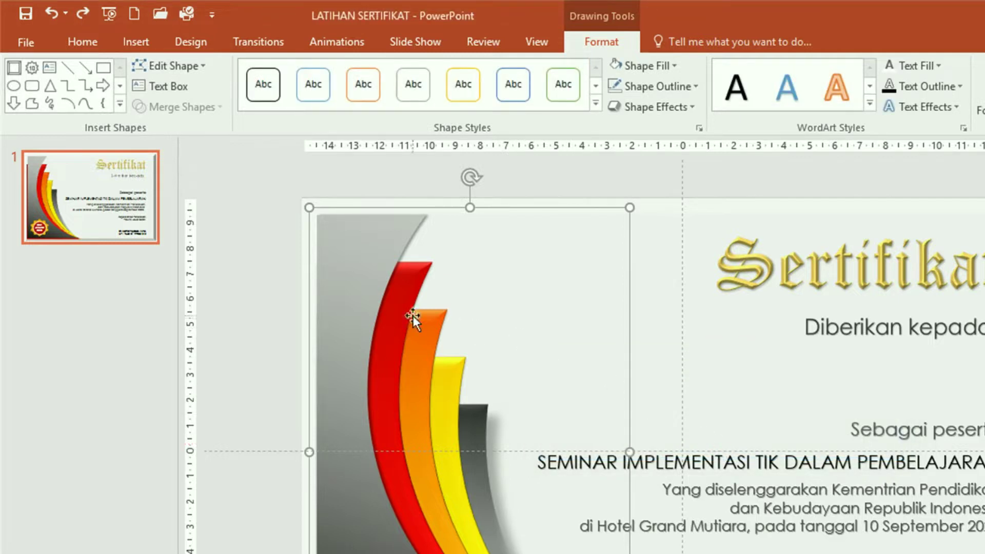